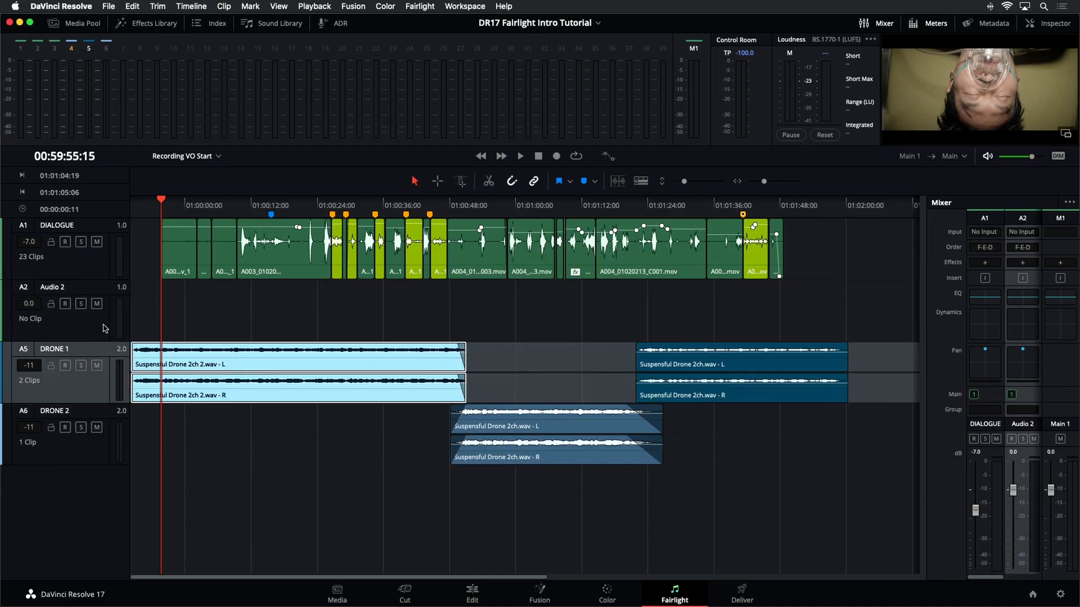
# Step: Rename the Audio 2 track as "ADA Scratch VO"
pyautogui.doubleClick(70, 287)
pyautogui.moveTo(70, 288); pyautogui.dragTo(27, 286)
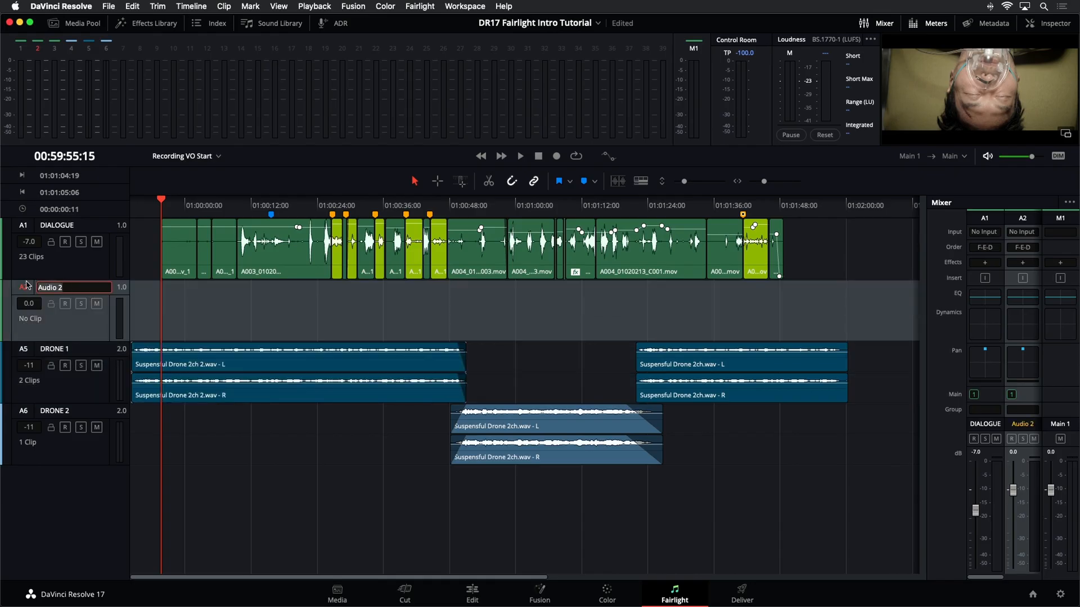
pyautogui.write('ADA Scratch VO')
pyautogui.click(93, 328)
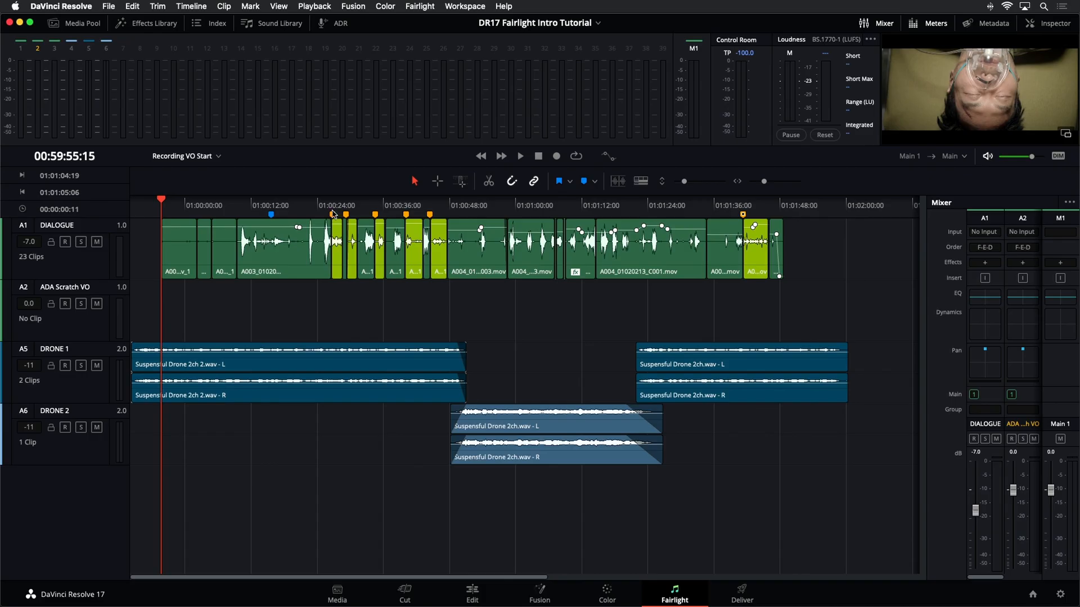
# Step: Play back the dialogue section from about 01:00:24:12 to hear the yellow temporary voice clips
pyautogui.click(321, 206)
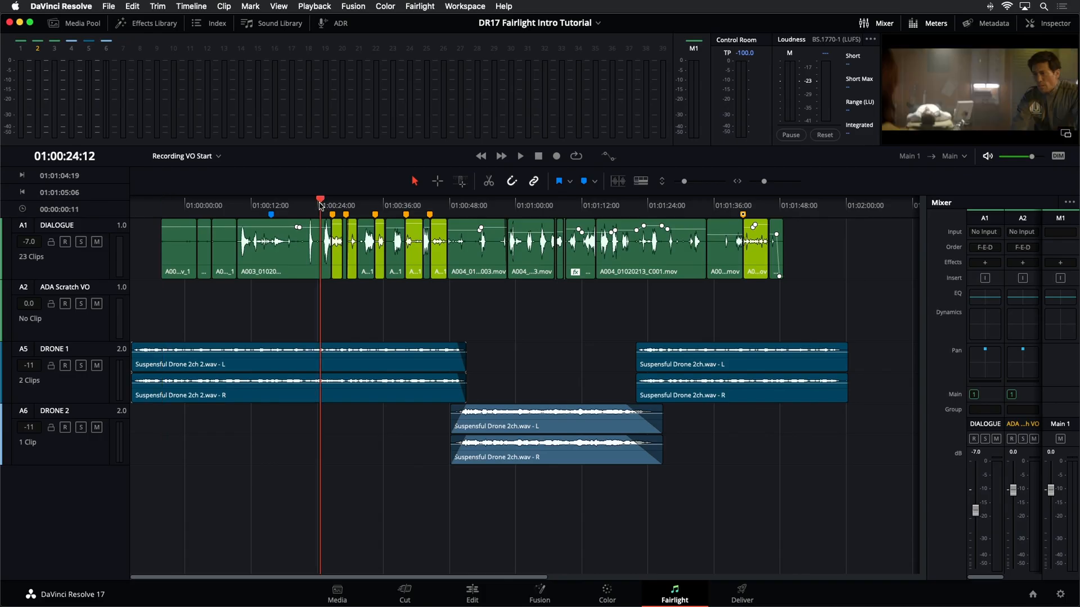
pyautogui.press('space')
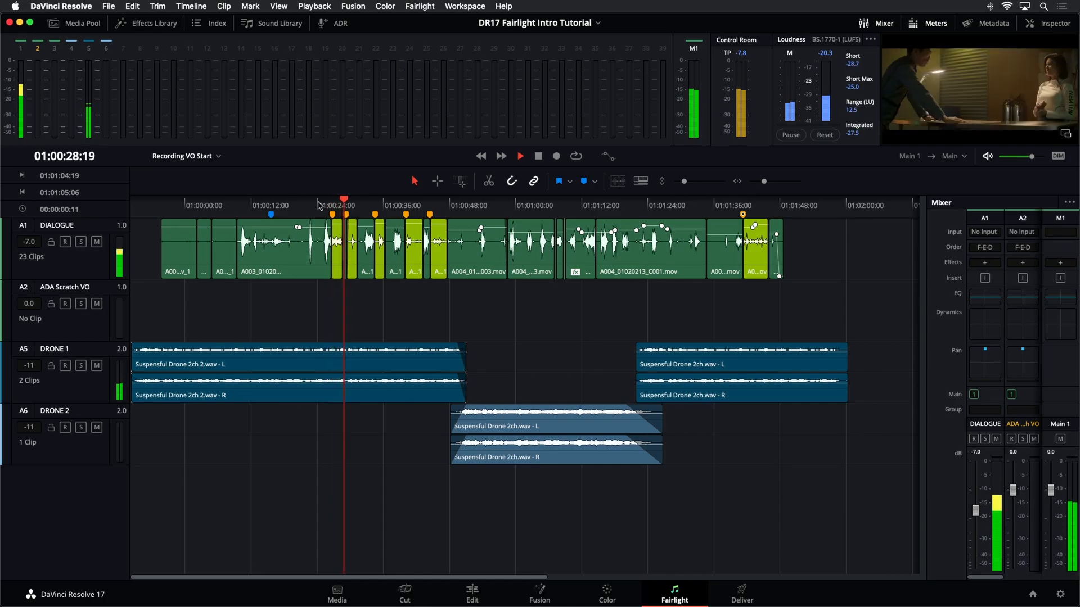
pyautogui.press('space')
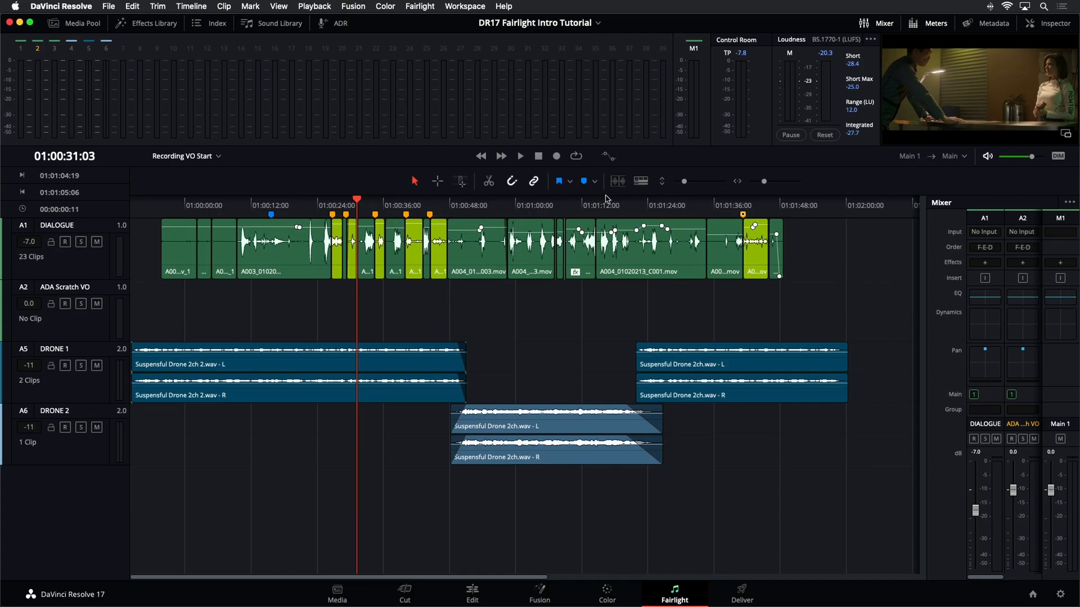
# Step: Show the video tracks in the timeline and enable the Text clip on the Video 2 track
pyautogui.click(641, 182)
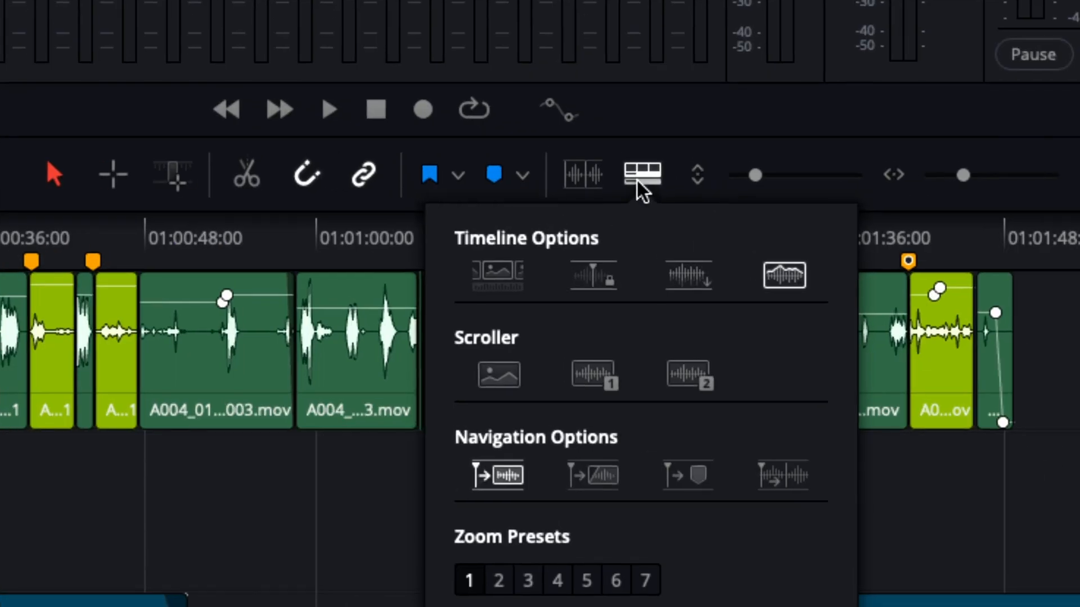
pyautogui.click(495, 274)
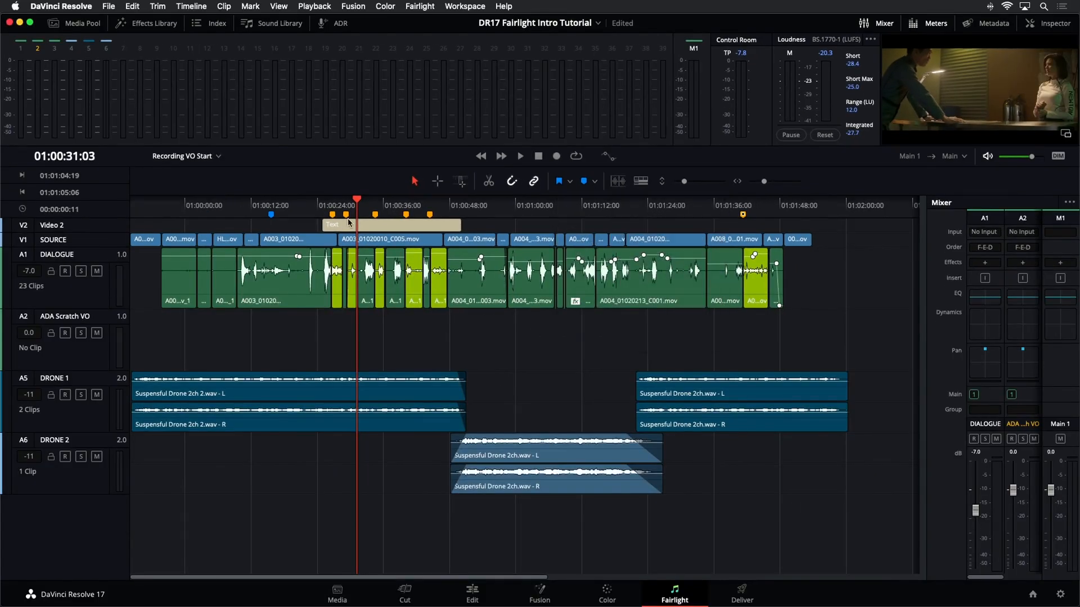
pyautogui.click(371, 222)
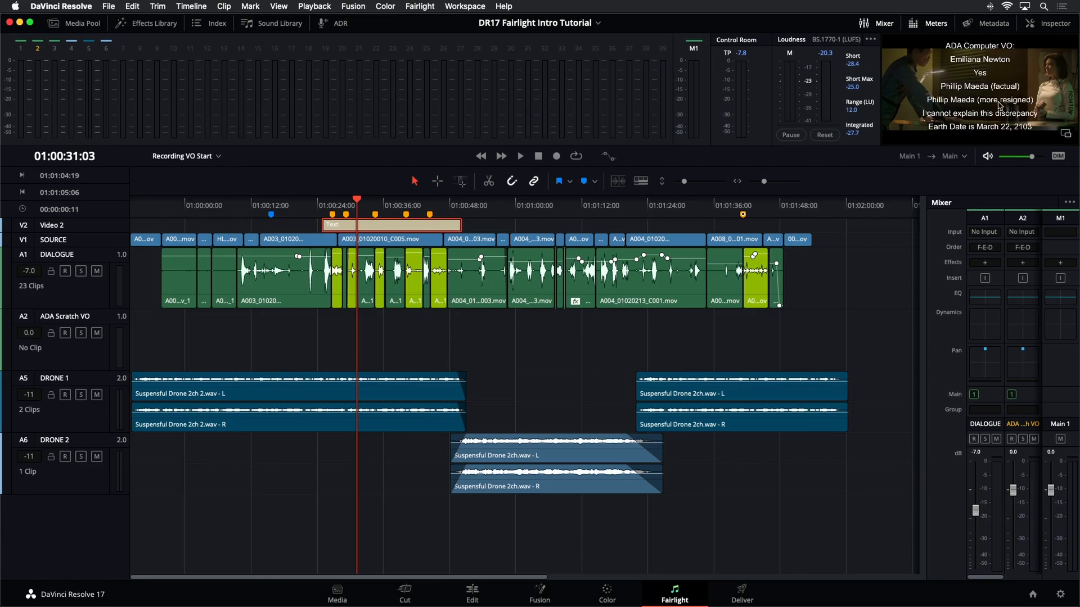
# Step: View the ADA Computer VO lines full screen, return to the timeline and clear the clip selection
pyautogui.press('super+f')
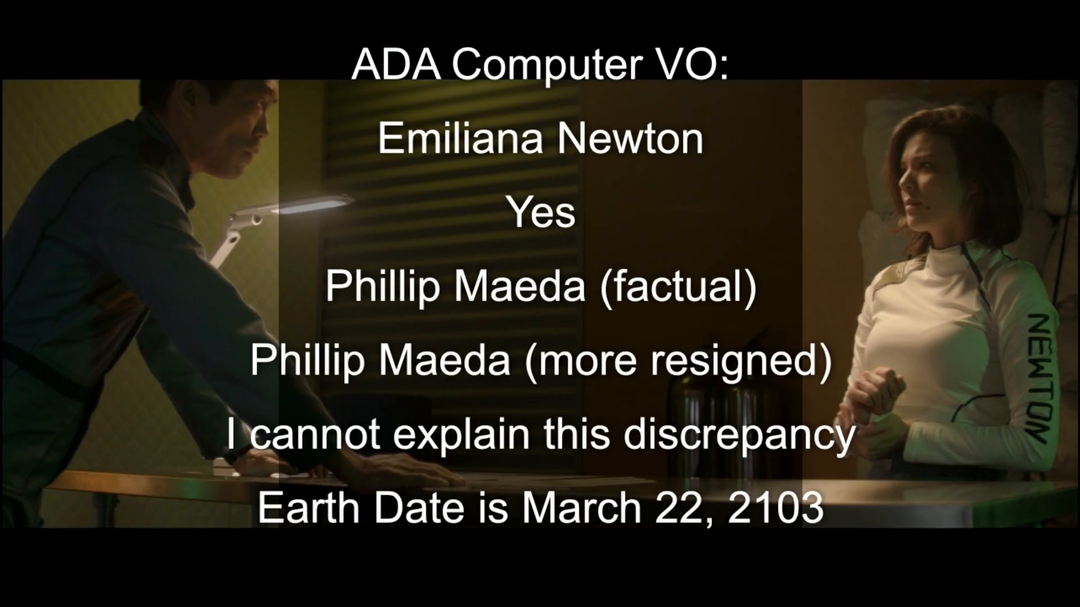
pyautogui.moveTo(999, 105)
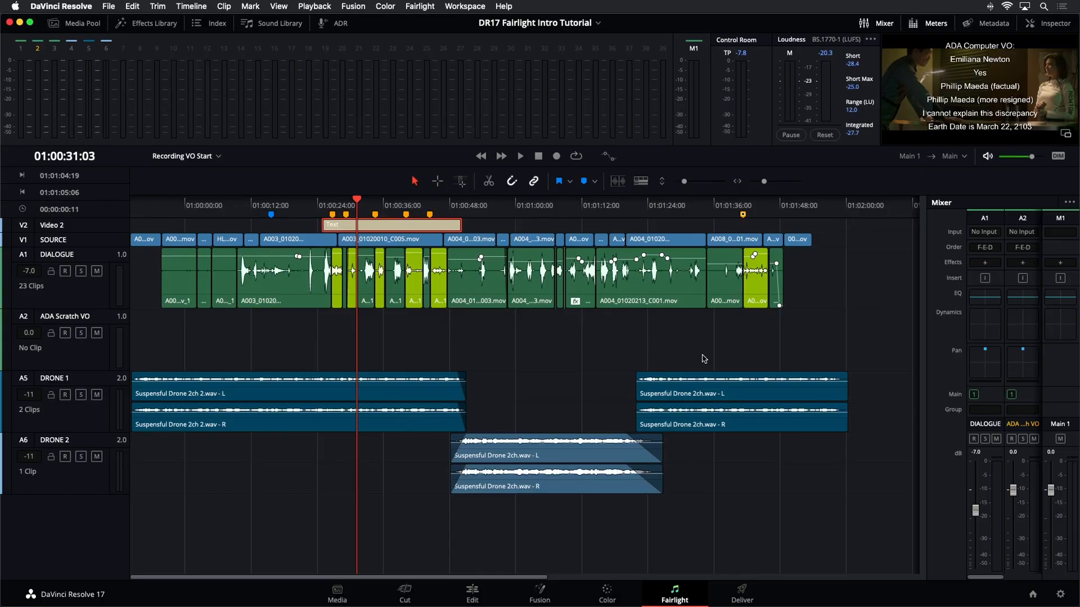
pyautogui.click(437, 332)
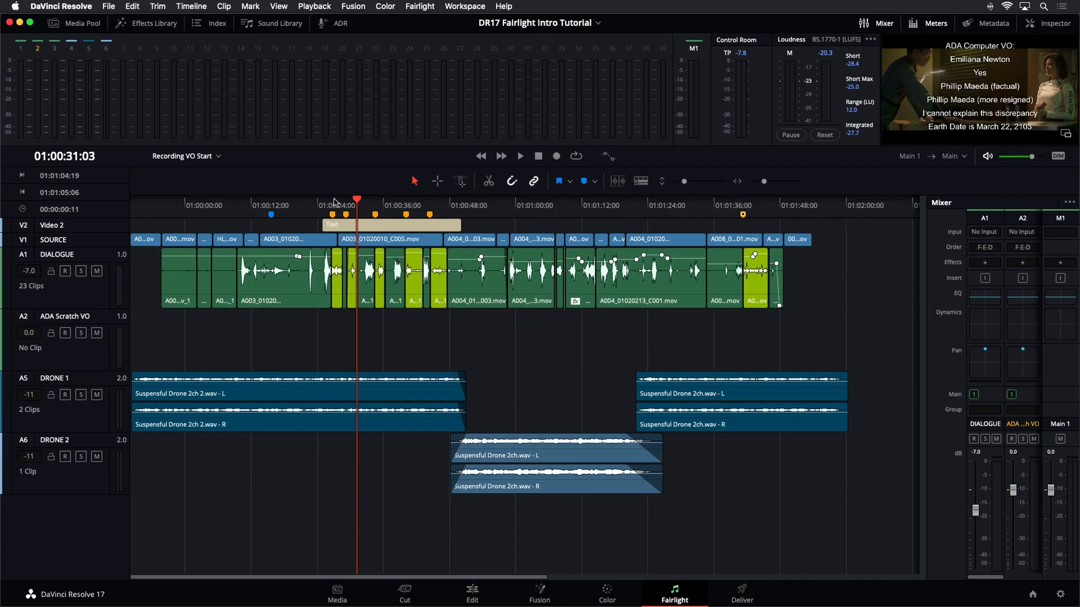
# Step: Disable the first yellow clip on the DIALOGUE track, near 01:00:27:13
pyautogui.click(335, 201)
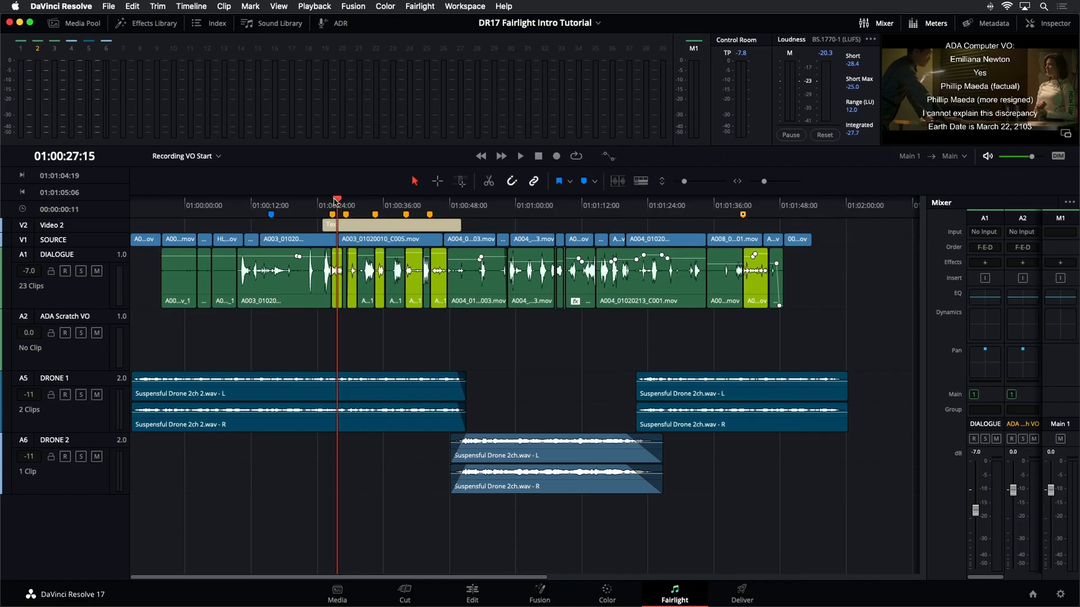
pyautogui.press('super+equal')
pyautogui.press('super+equal')
pyautogui.press('super+equal')
pyautogui.press('super+equal')
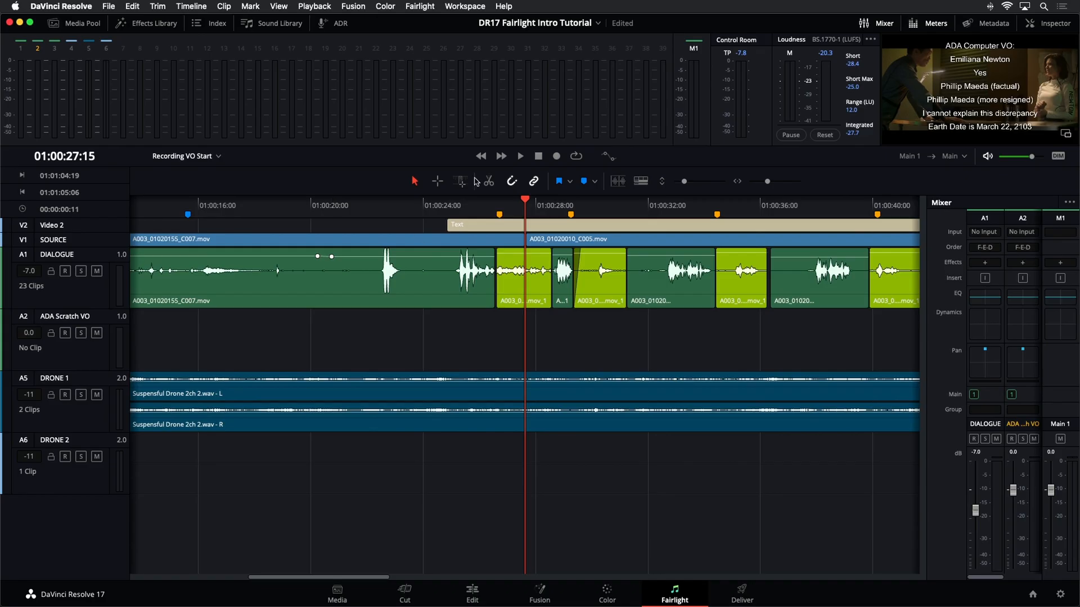
pyautogui.press('space')
pyautogui.moveTo(556, 203); pyautogui.dragTo(523, 205)
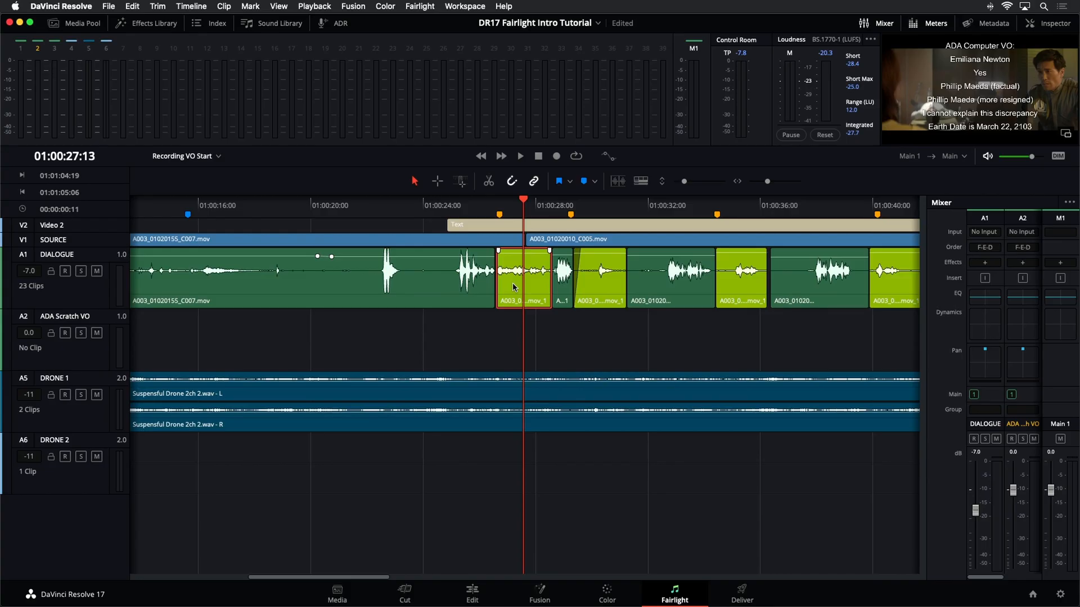
pyautogui.press('d')
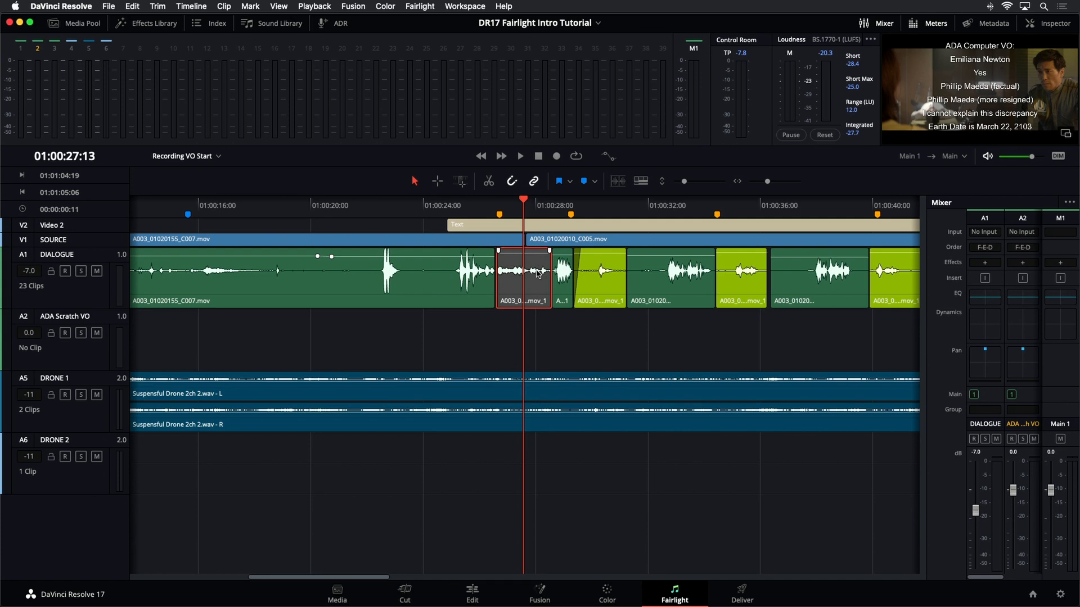
# Step: Disable the next three yellow clips on the DIALOGUE track together
pyautogui.click(593, 290)
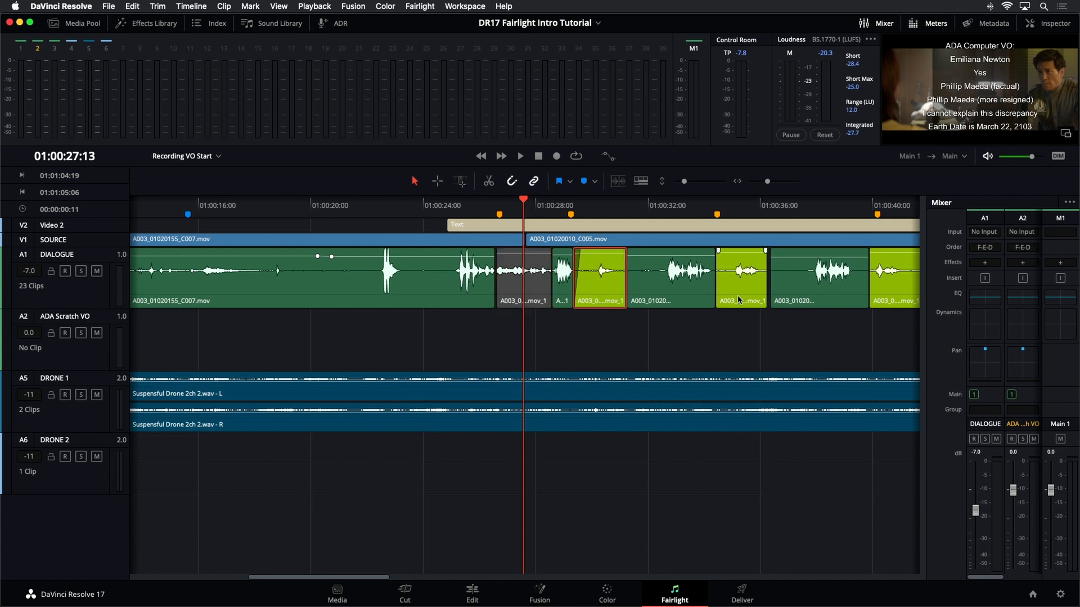
pyautogui.keyDown('super'); pyautogui.click(737, 296); pyautogui.keyUp('super')
pyautogui.keyDown('super'); pyautogui.click(889, 285); pyautogui.keyUp('super')
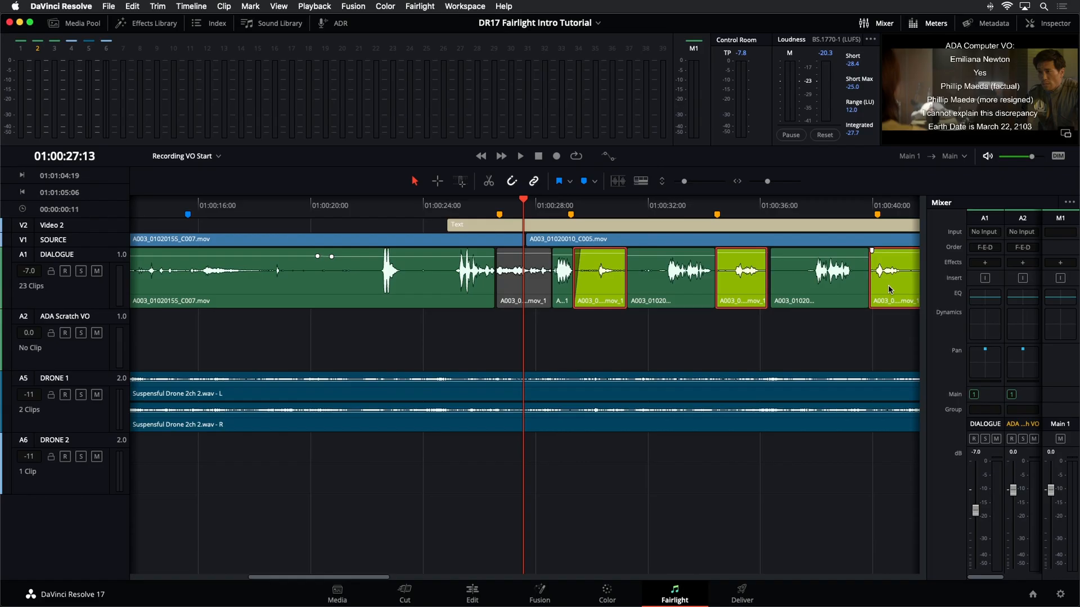
pyautogui.press('d')
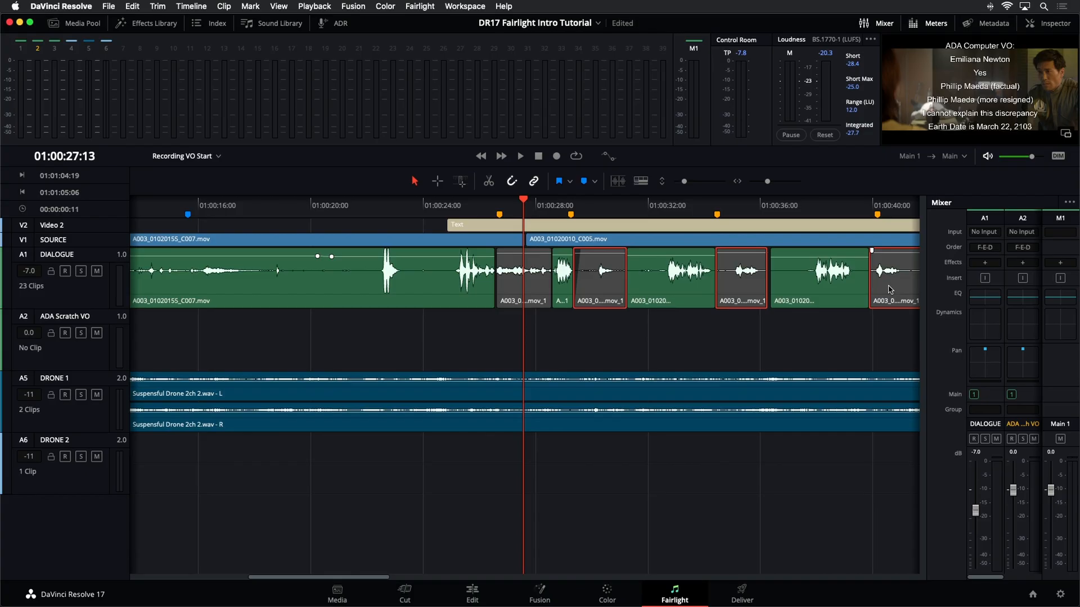
# Step: Disable the last two yellow clips on the DIALOGUE track, toggling them on and off to compare, and clear the selection
pyautogui.hotkey('shift', 'z')
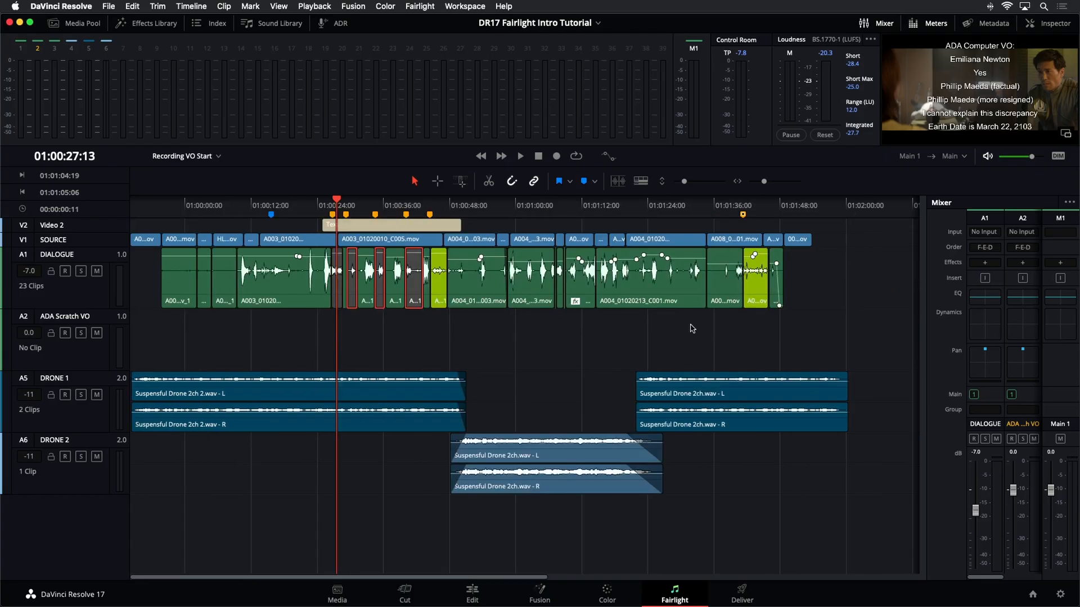
pyautogui.click(438, 292)
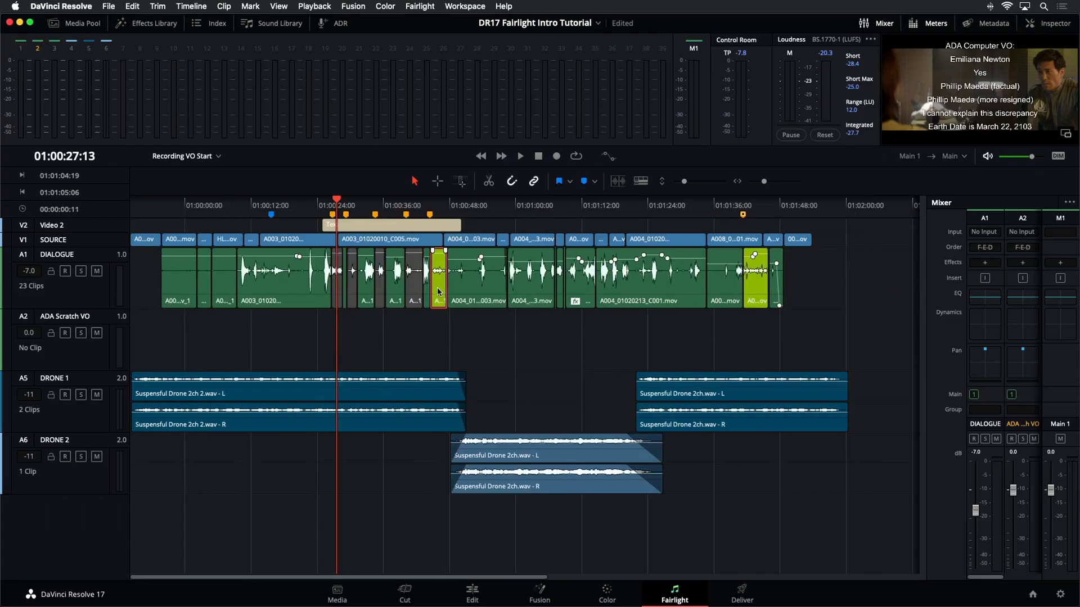
pyautogui.keyDown('super'); pyautogui.click(760, 295); pyautogui.keyUp('super')
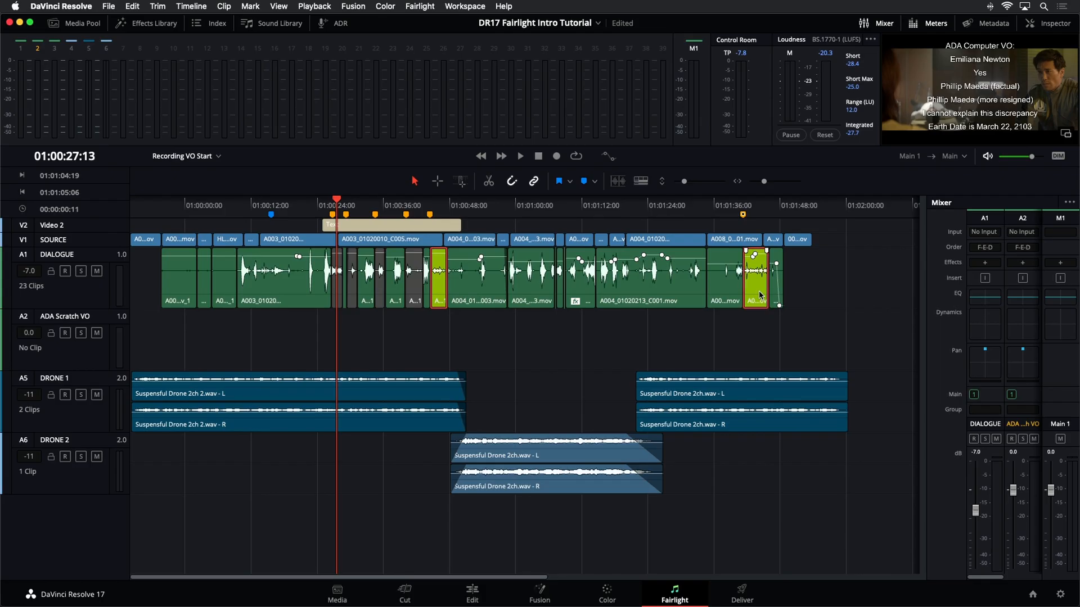
pyautogui.press('d')
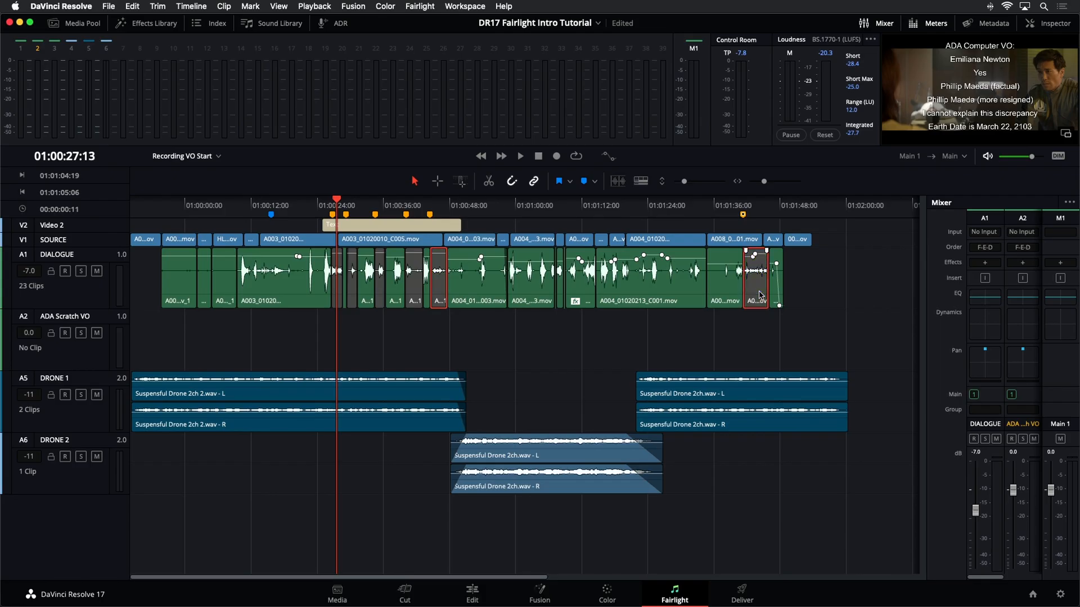
pyautogui.press('d')
pyautogui.press('d')
pyautogui.press('d')
pyautogui.press('d')
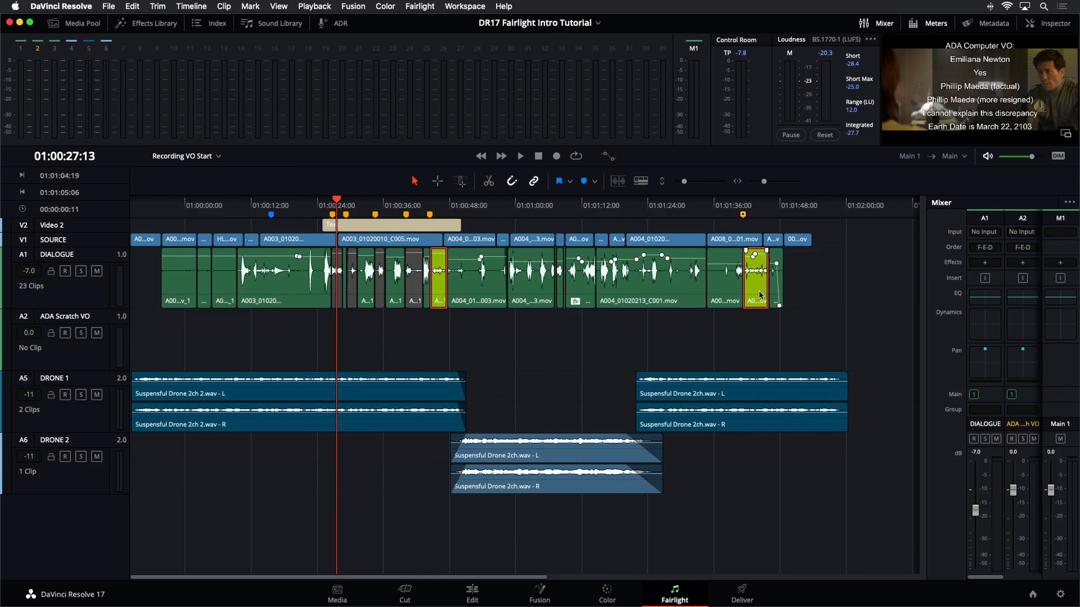
pyautogui.press('d')
pyautogui.press('d')
pyautogui.click(574, 356)
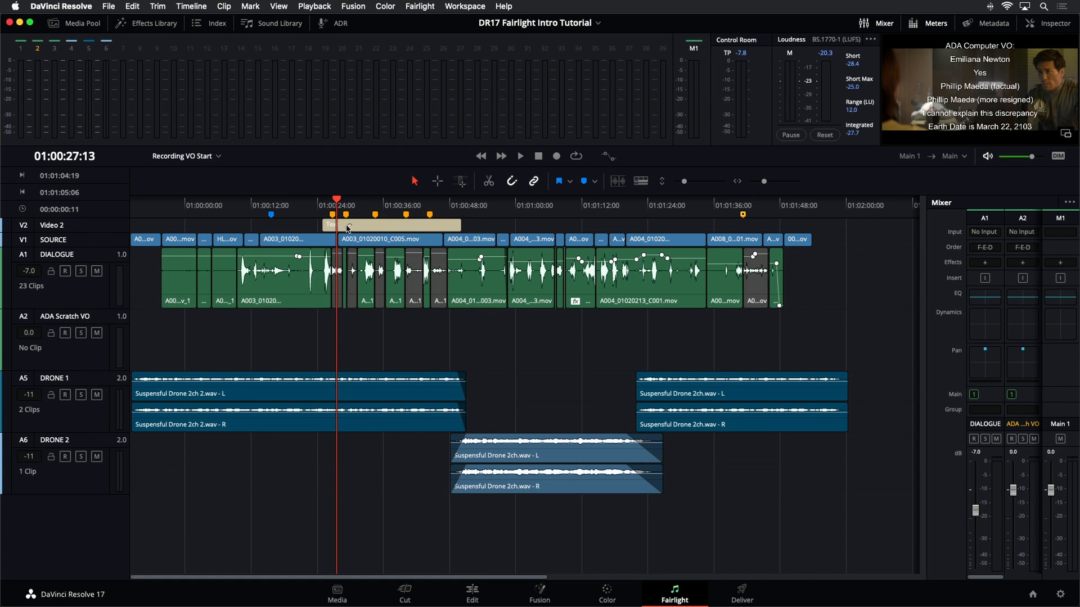
# Step: Toggle the Text clip on the Video 2 track off and on again
pyautogui.click(364, 227)
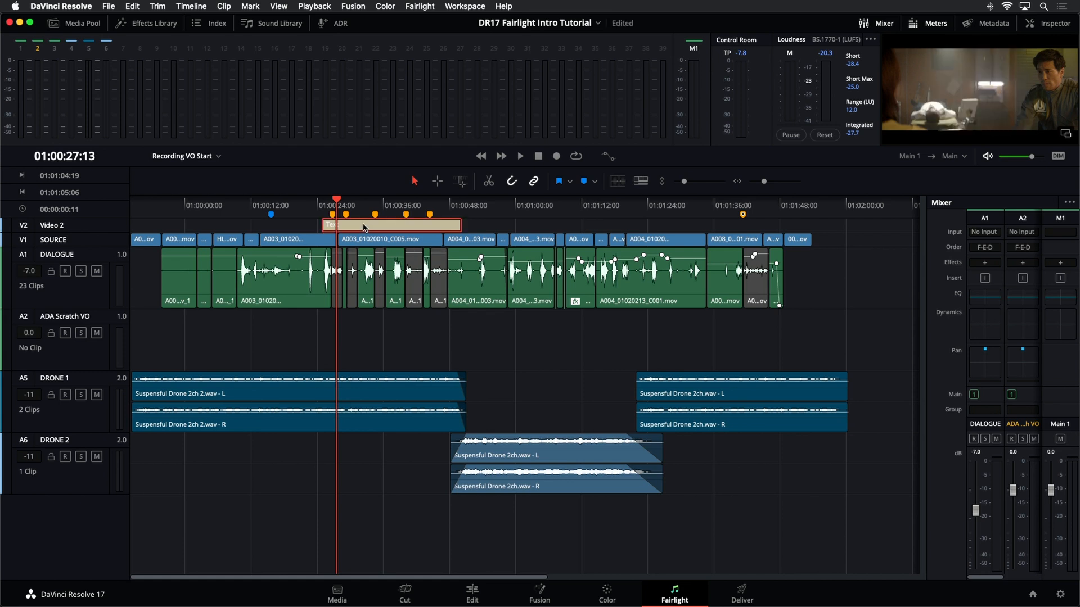
pyautogui.click(489, 361)
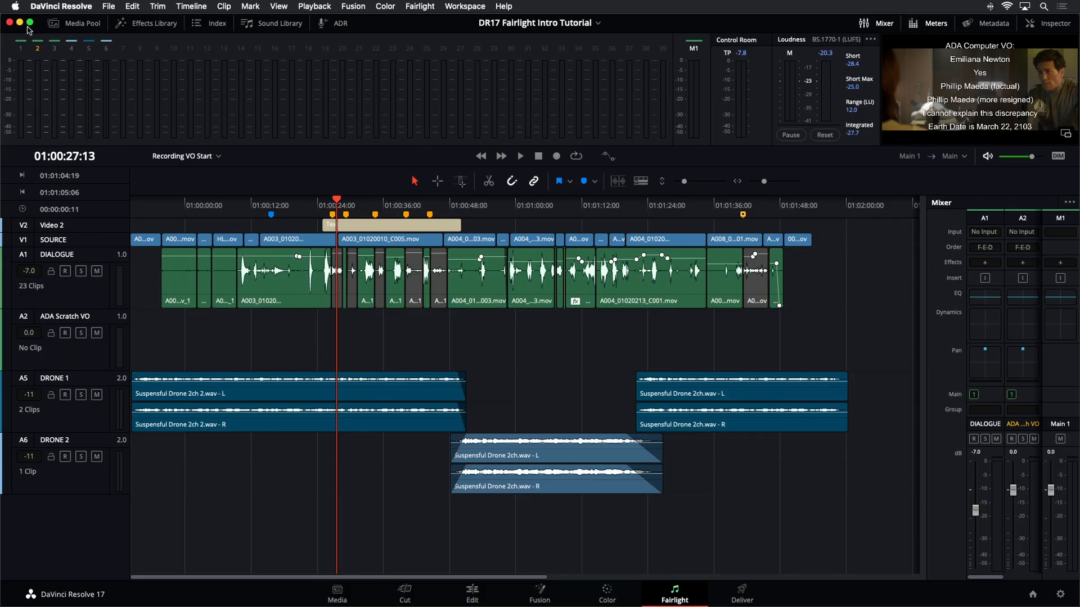
# Step: Switch to macOS System Preferences, check the available sound input devices, and close the window
pyautogui.click(15, 6)
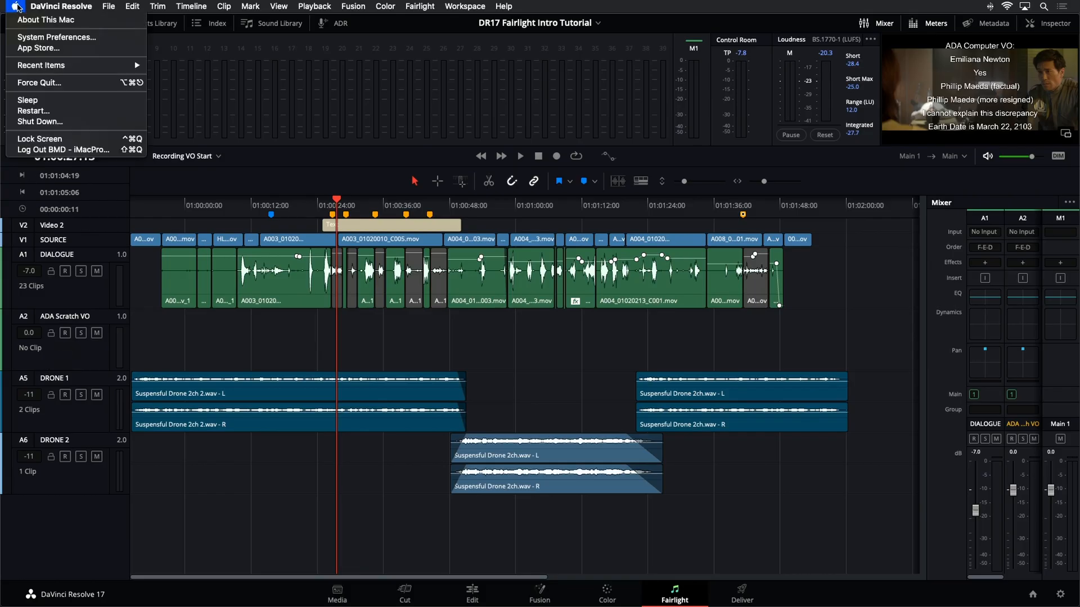
pyautogui.click(25, 37)
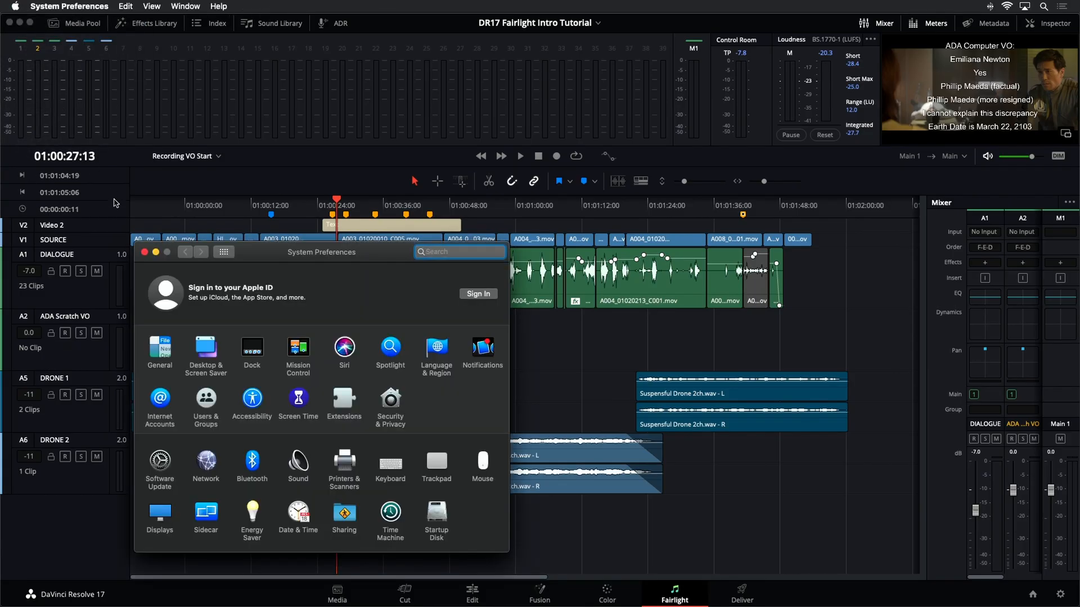
pyautogui.click(301, 465)
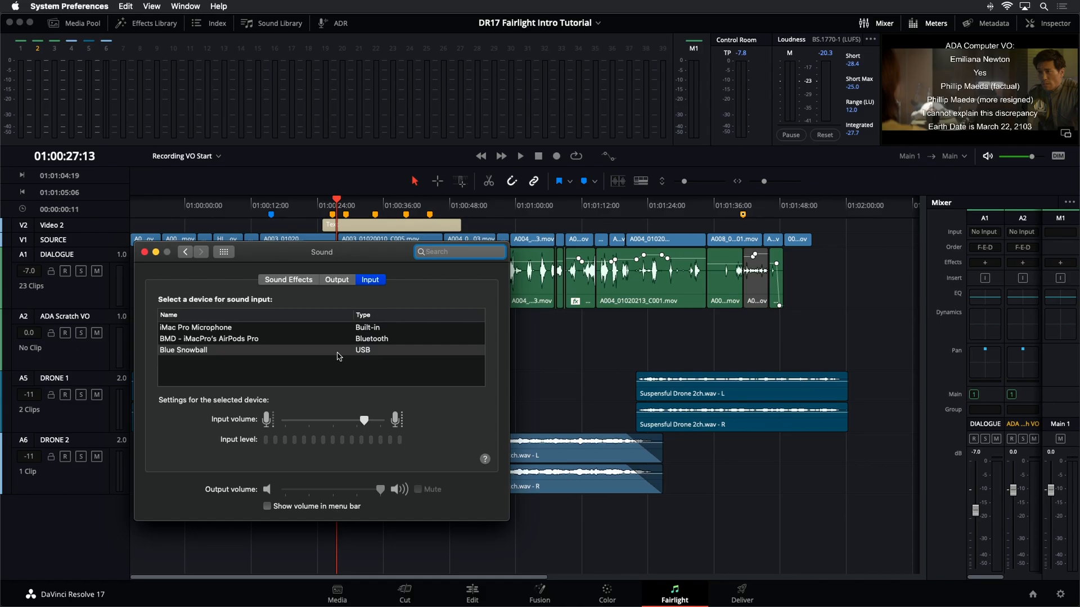
pyautogui.click(144, 252)
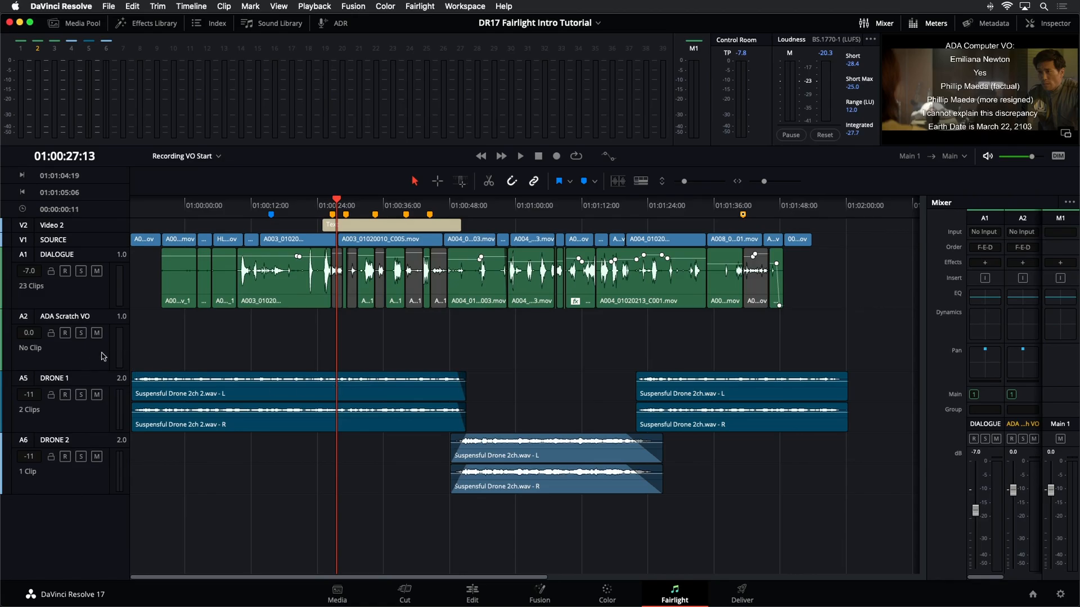
# Step: Select the ADA Scratch VO track, widen the Mixer to show more channel strips, and open input patching for channel A2
pyautogui.click(63, 353)
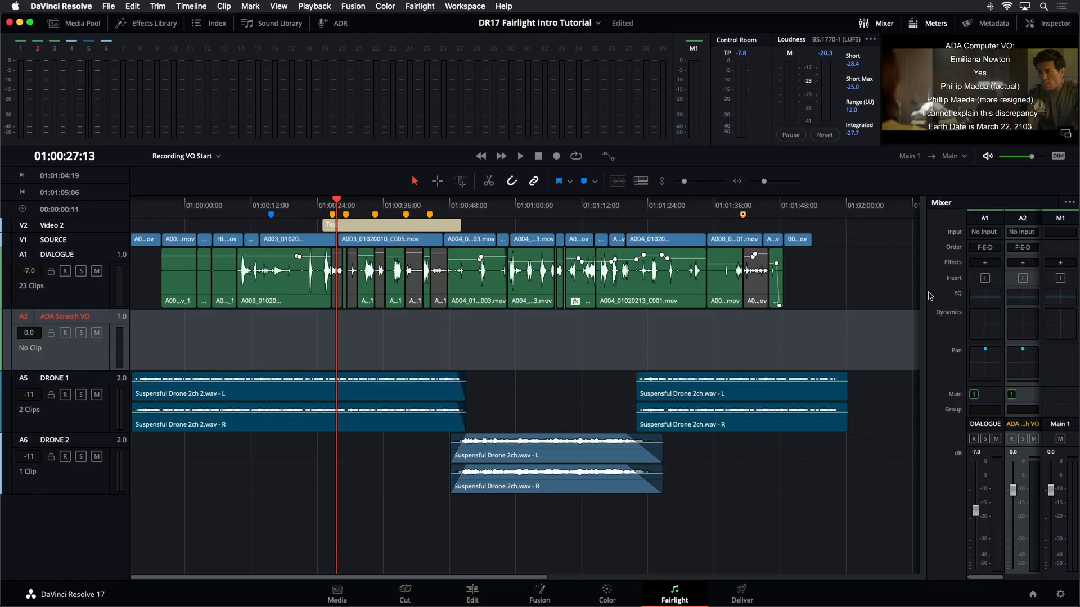
pyautogui.moveTo(924, 293); pyautogui.dragTo(860, 314)
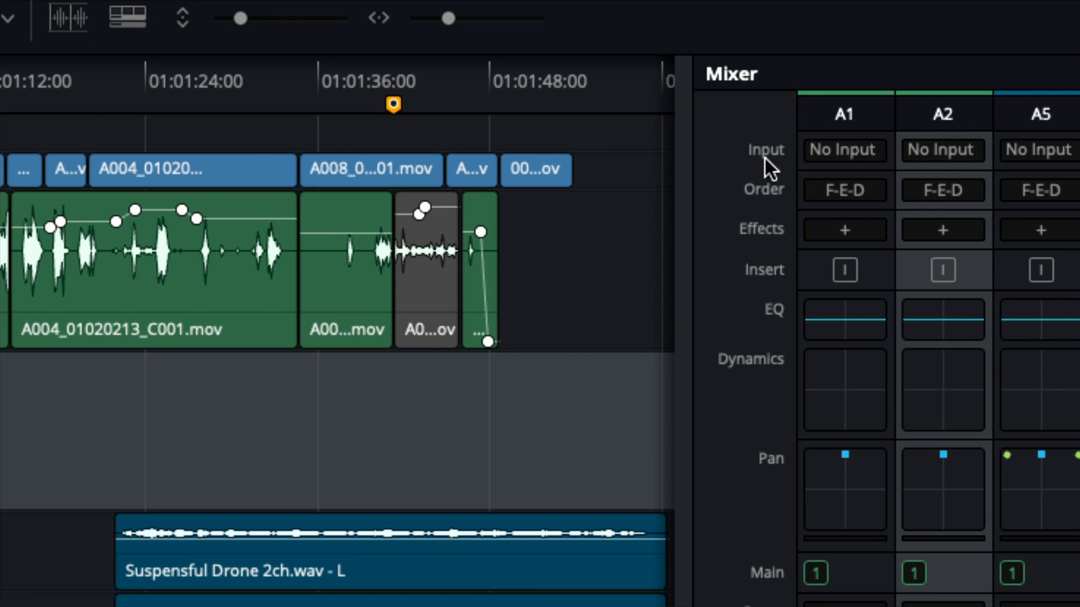
pyautogui.click(944, 148)
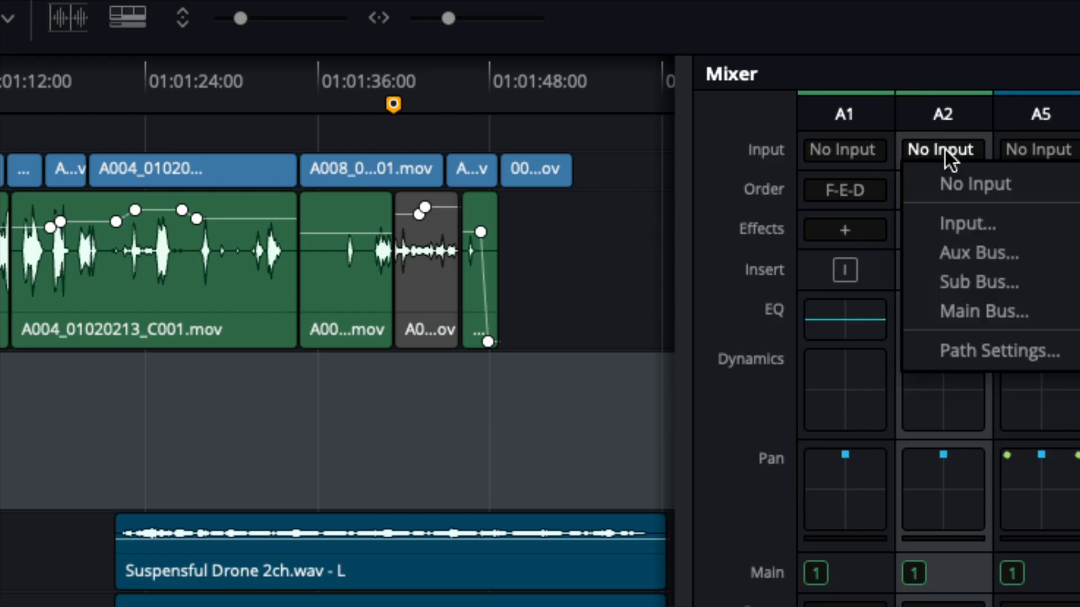
pyautogui.click(933, 223)
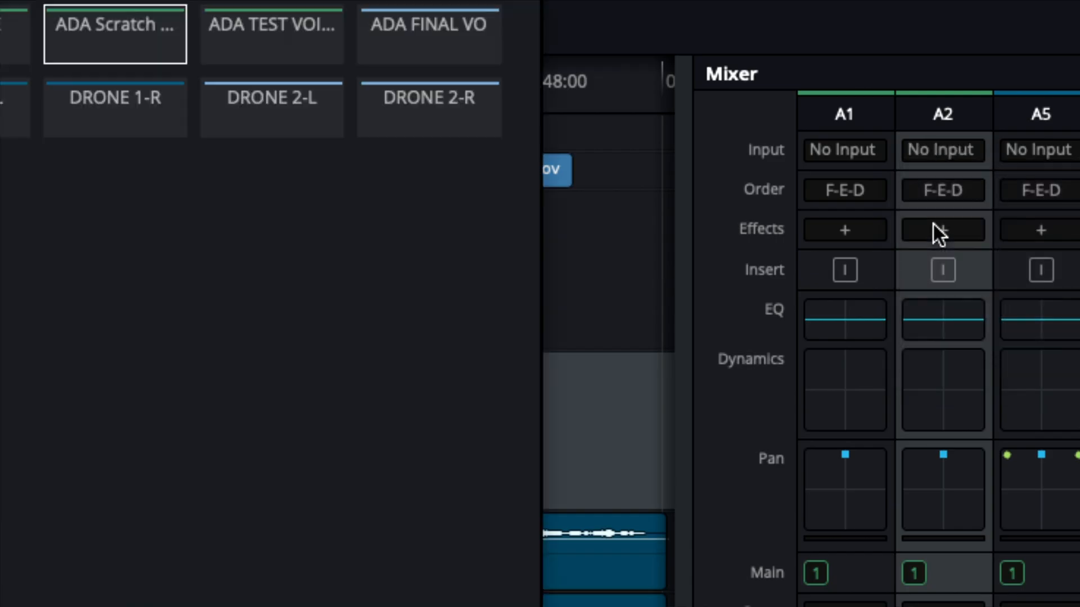
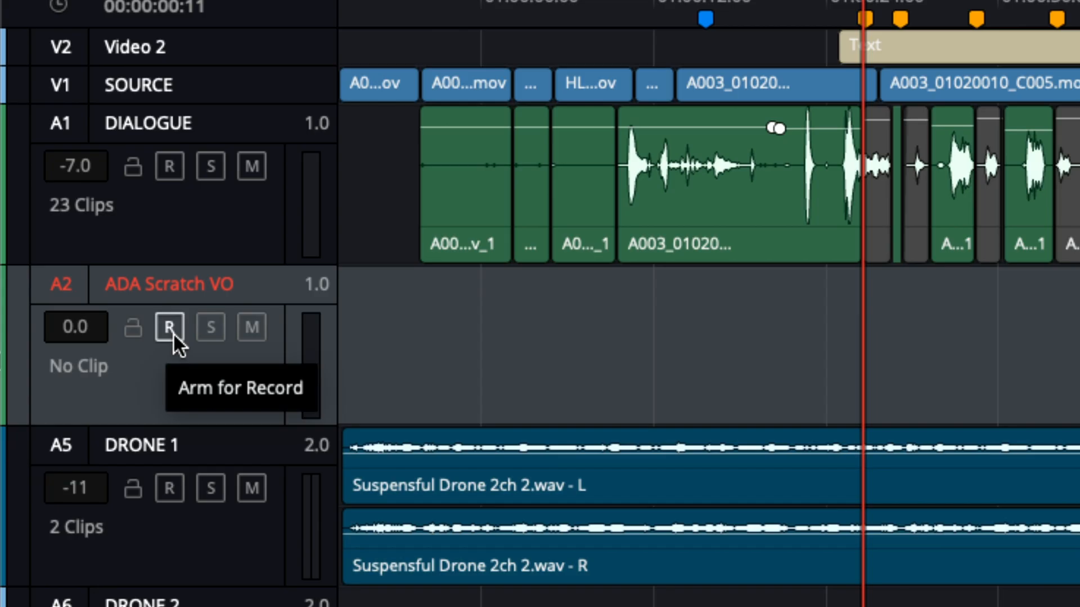
# Step: Arm the ADA Scratch VO track for recording, solo it, and try its mute
pyautogui.click(173, 333)
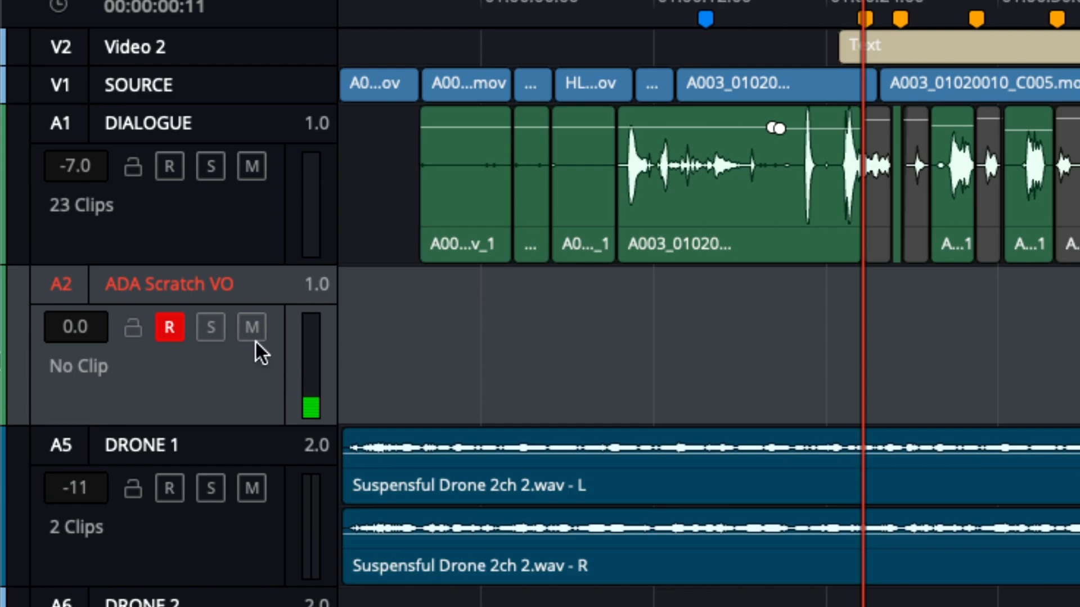
pyautogui.click(221, 337)
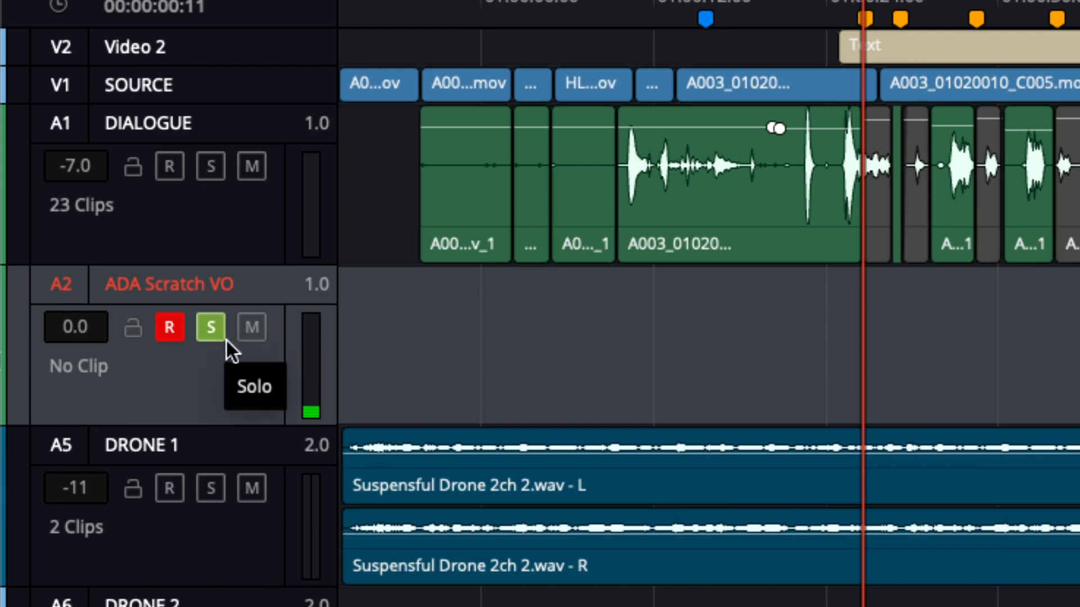
pyautogui.click(242, 330)
pyautogui.click(242, 330)
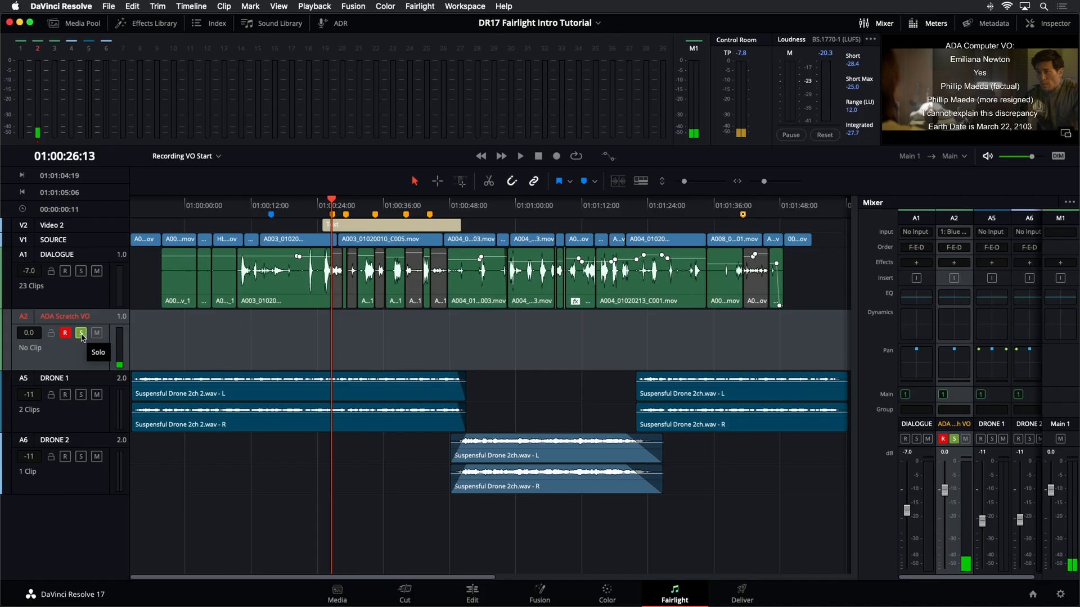
pyautogui.click(96, 333)
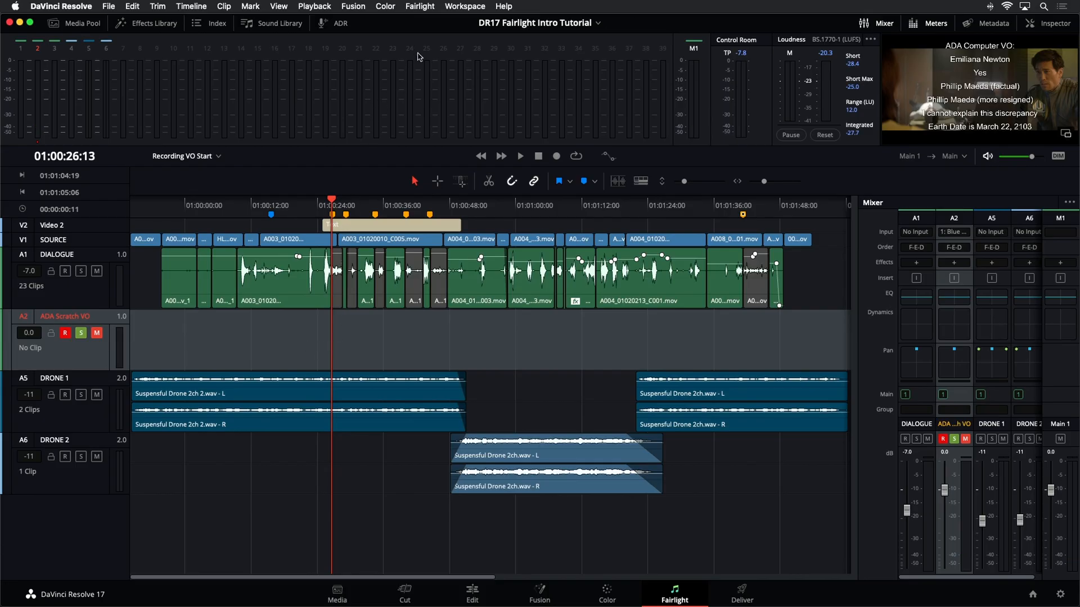
pyautogui.click(432, 8)
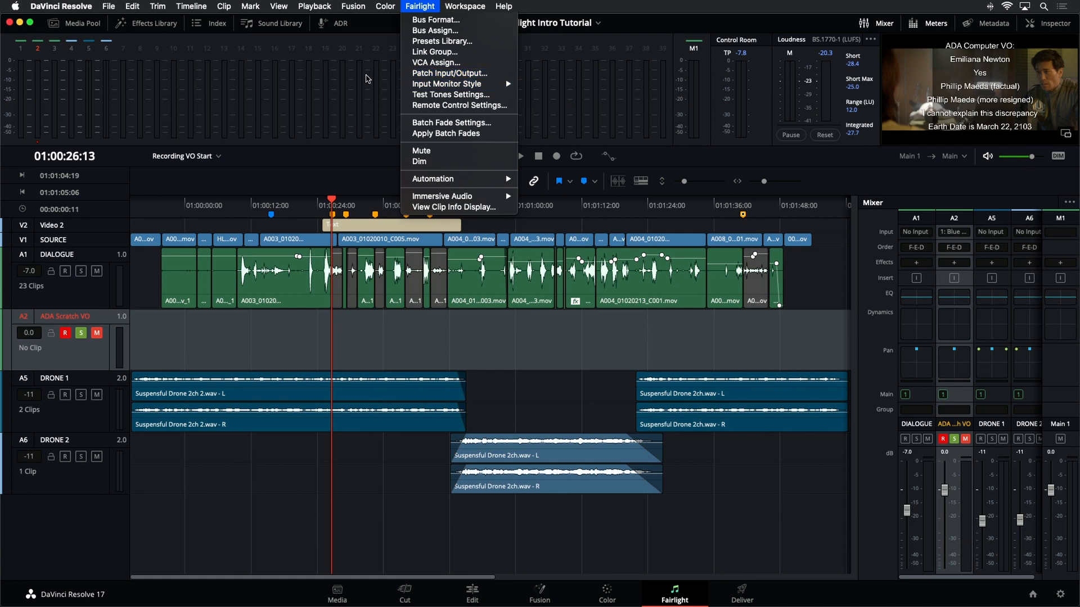
pyautogui.click(435, 10)
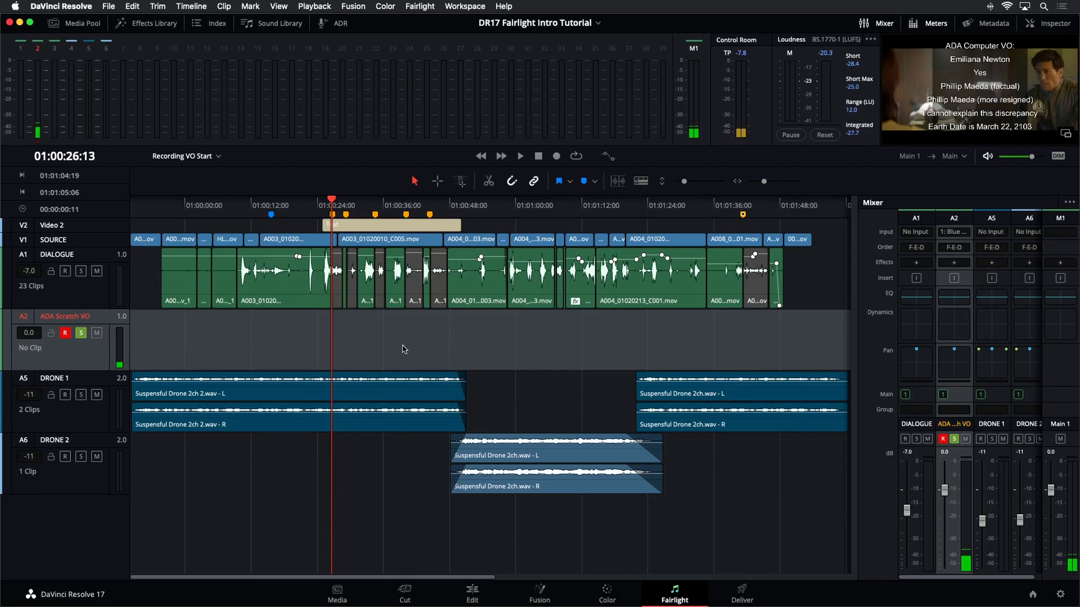
# Step: Float the video viewer in its own window, enlarge it, and move it clear of the ADA Scratch VO recording area
pyautogui.click(1066, 135)
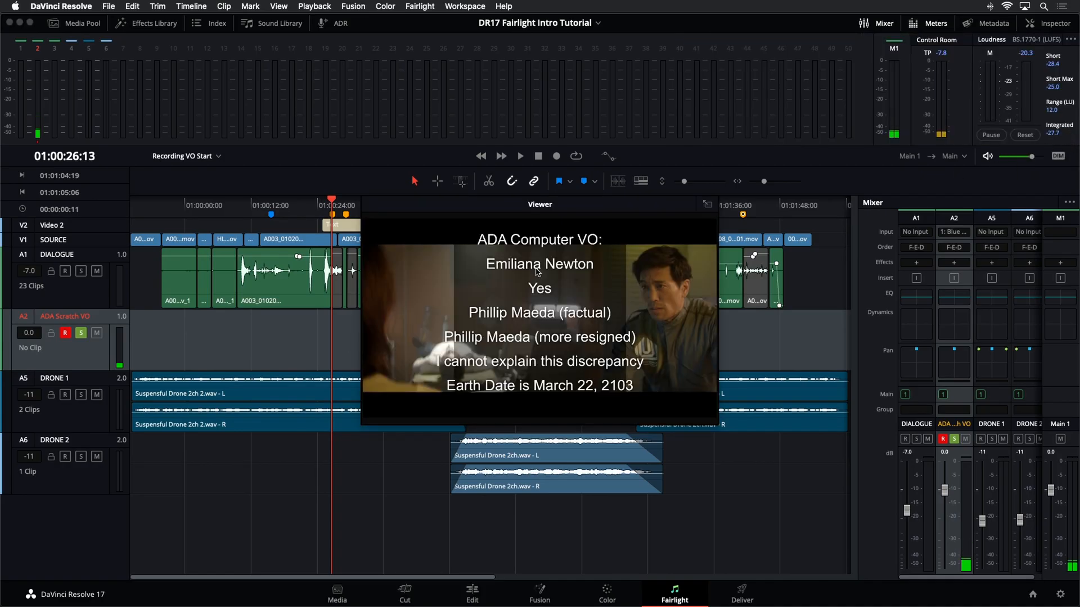
pyautogui.moveTo(457, 217); pyautogui.dragTo(580, 147)
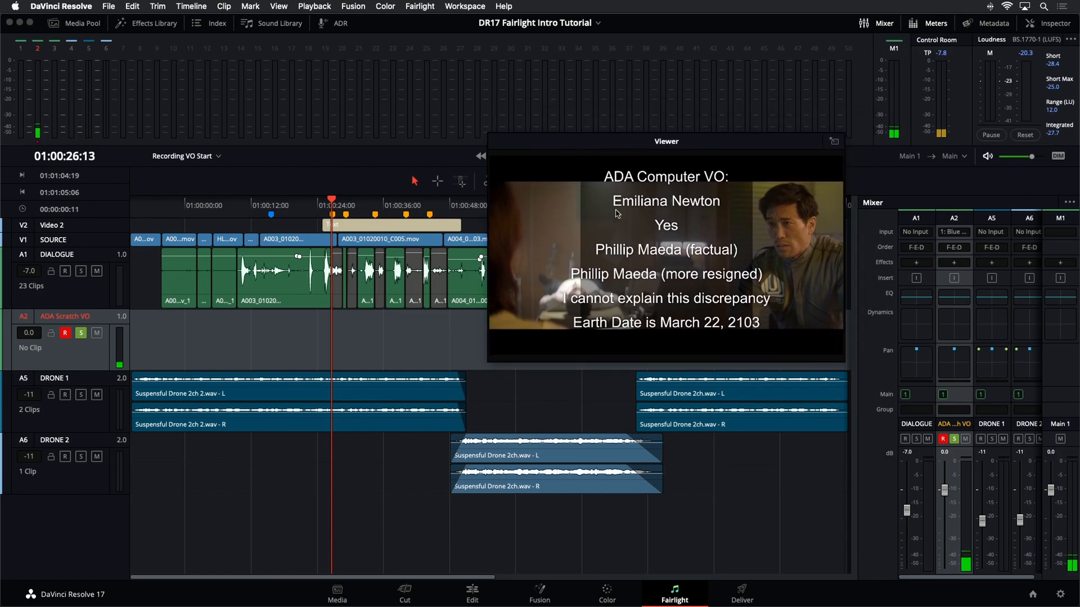
pyautogui.moveTo(662, 142); pyautogui.dragTo(747, 121)
pyautogui.moveTo(573, 341); pyautogui.dragTo(475, 397)
pyautogui.moveTo(572, 131); pyautogui.dragTo(620, 98)
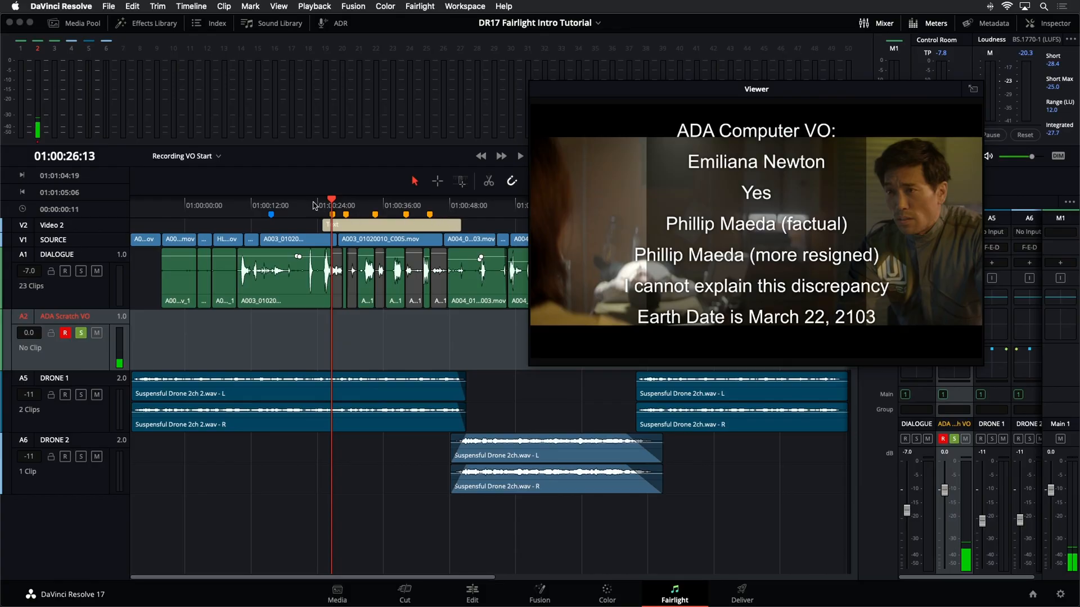
# Step: Record a voiceover take on the ADA Scratch VO track from 01:00:25:00 to about 01:00:42:05
pyautogui.moveTo(320, 206); pyautogui.dragTo(323, 206)
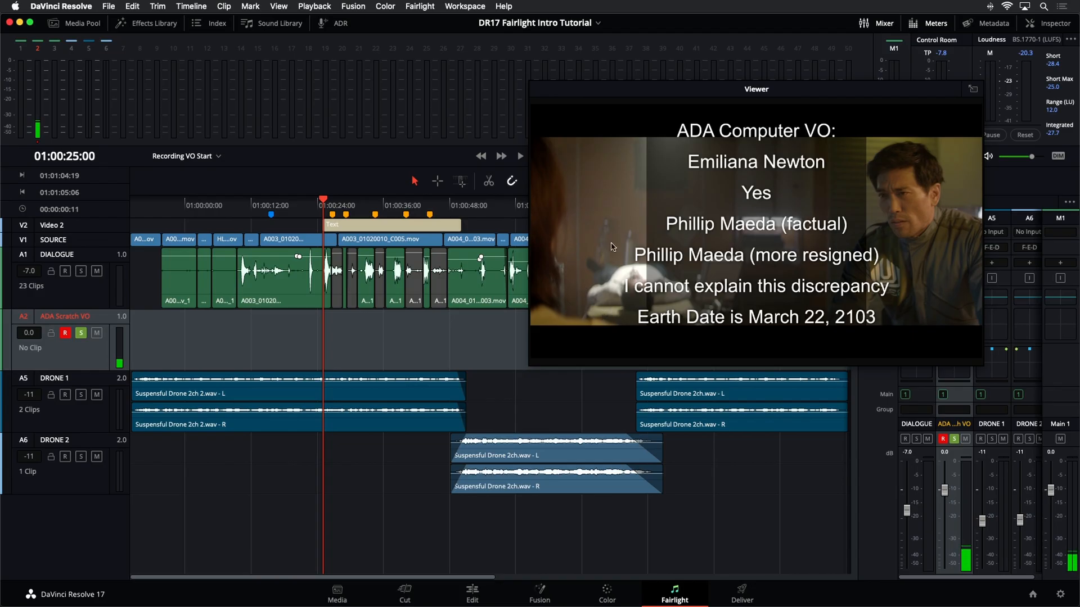
pyautogui.moveTo(609, 82); pyautogui.dragTo(661, 53)
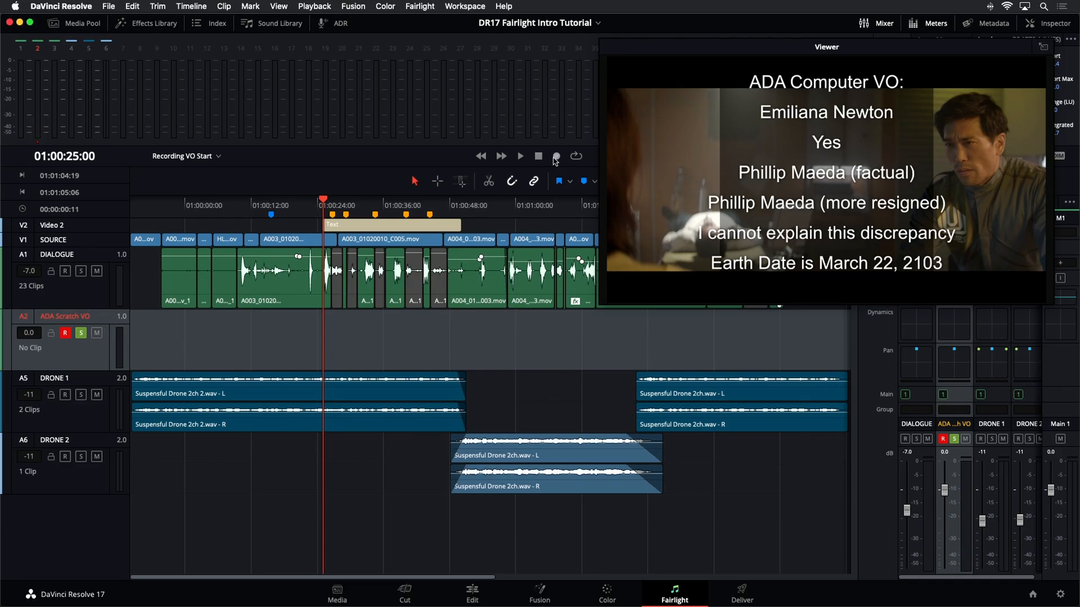
pyautogui.click(556, 157)
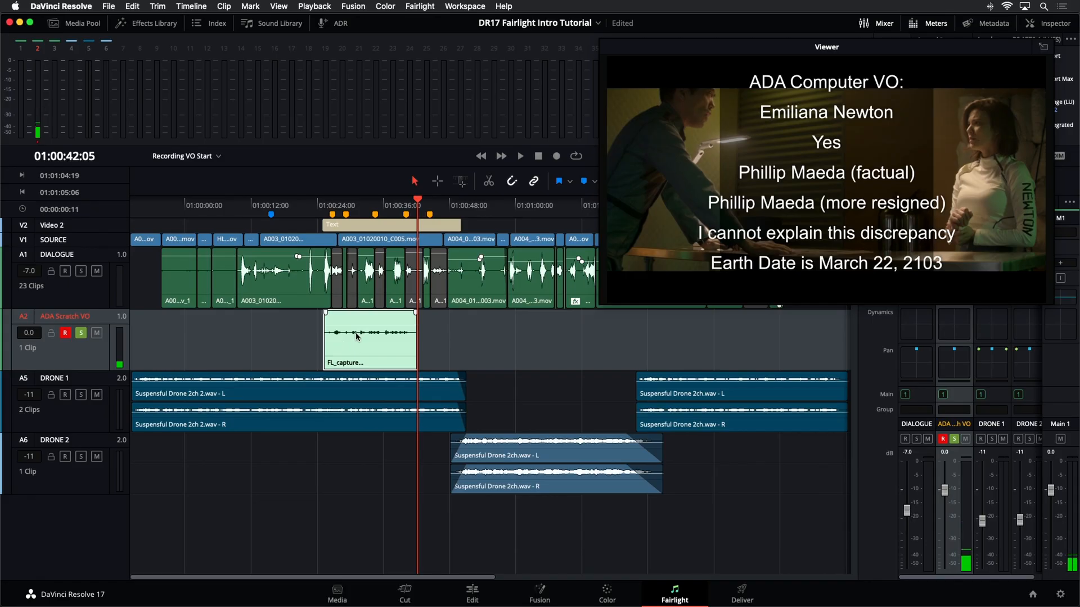
# Step: Set the clip color of the recorded take on the ADA Scratch VO track to Yellow
pyautogui.rightClick(356, 336)
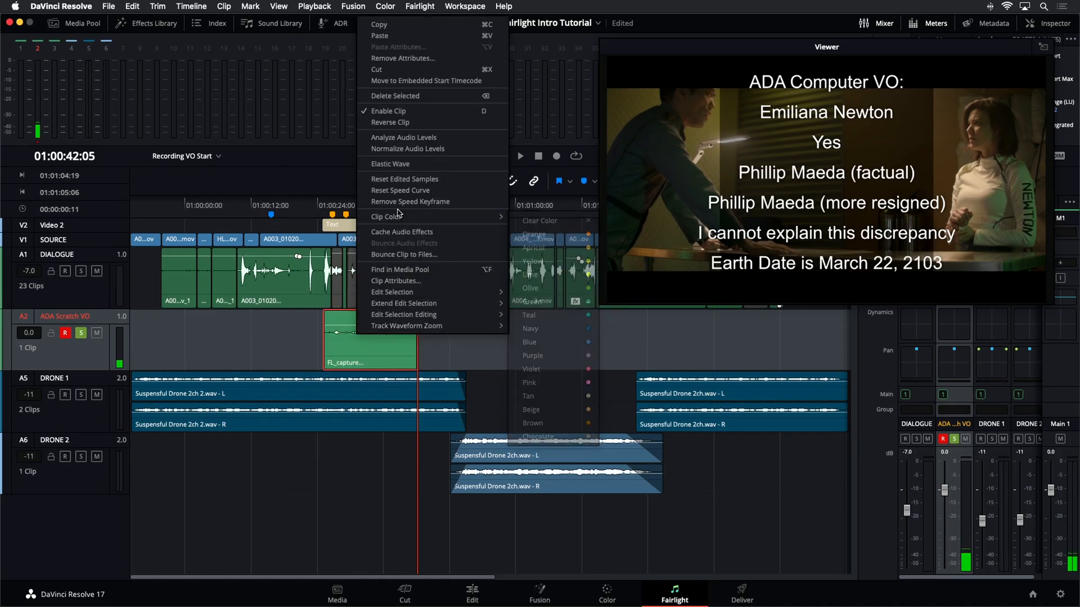
pyautogui.moveTo(416, 219)
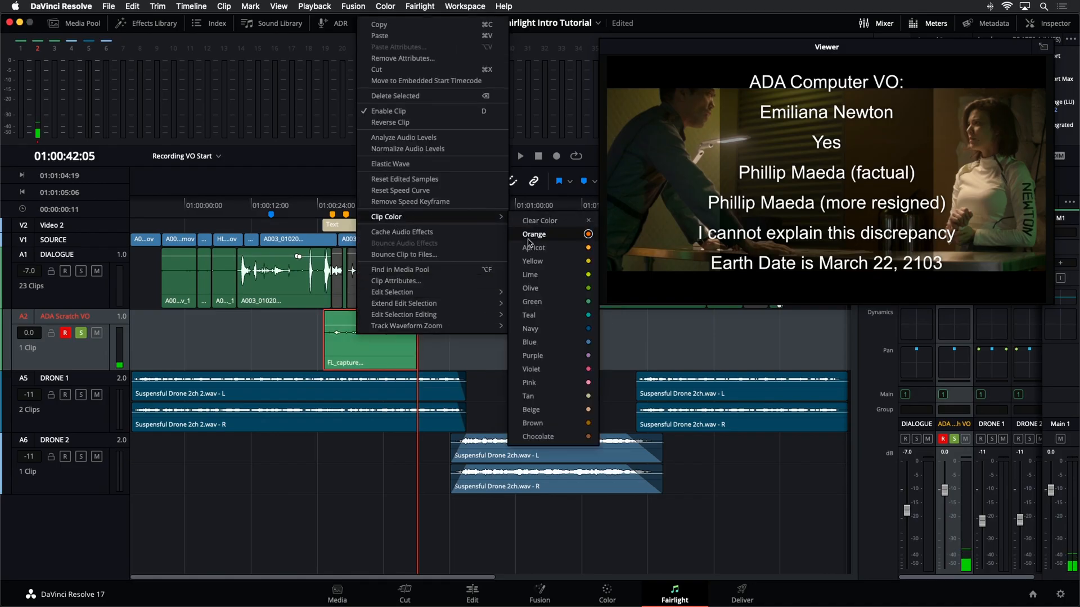
pyautogui.click(533, 261)
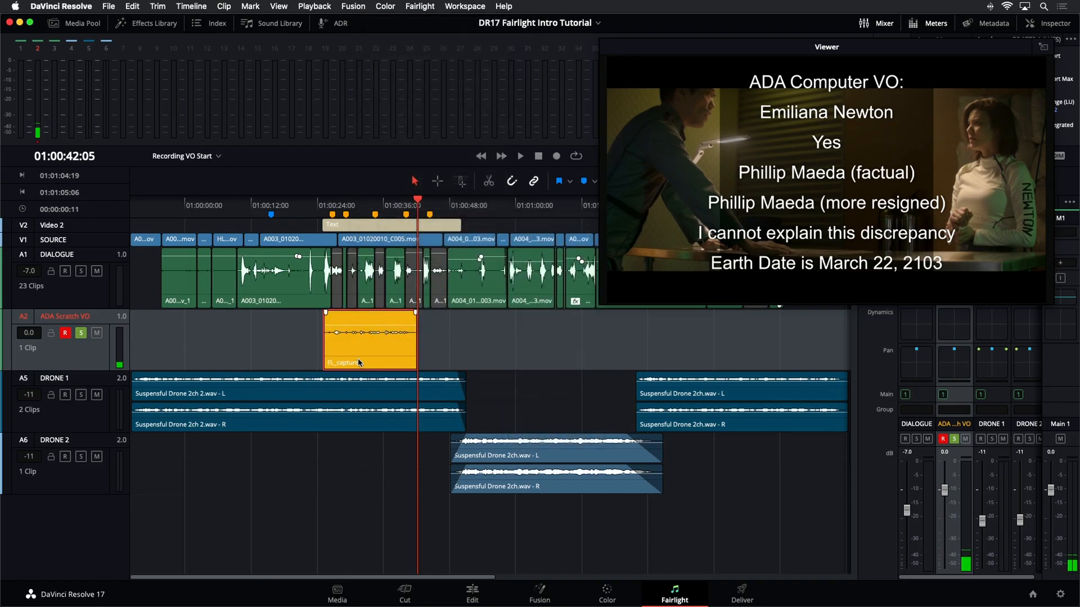
# Step: Raise the volume level of the yellow voiceover clip on the ADA Scratch VO track
pyautogui.press('super+equal')
pyautogui.press('super+equal')
pyautogui.press('super+minus')
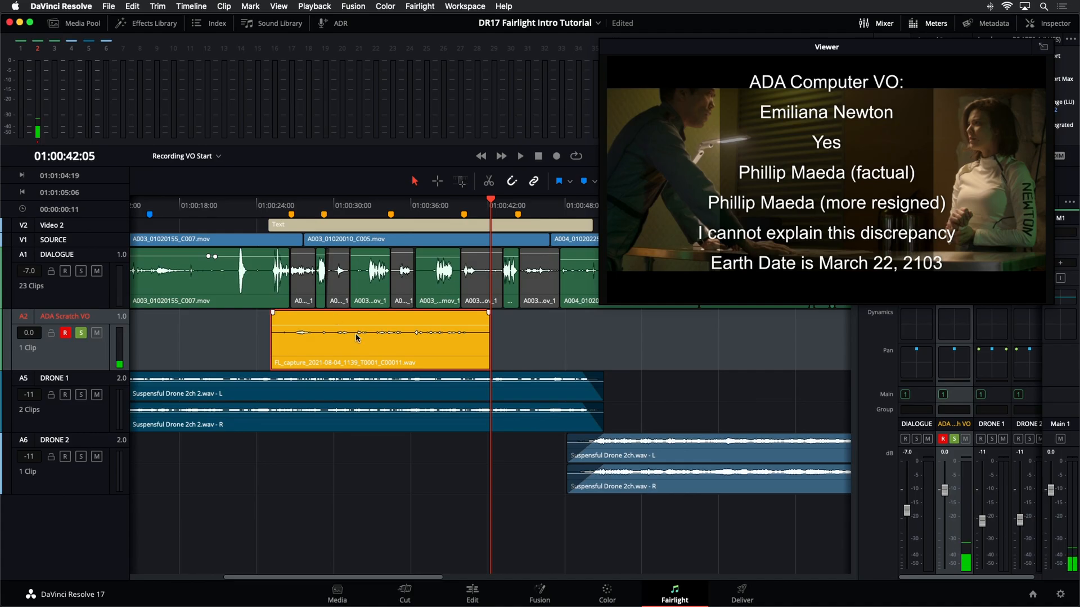
pyautogui.moveTo(356, 325); pyautogui.dragTo(355, 320)
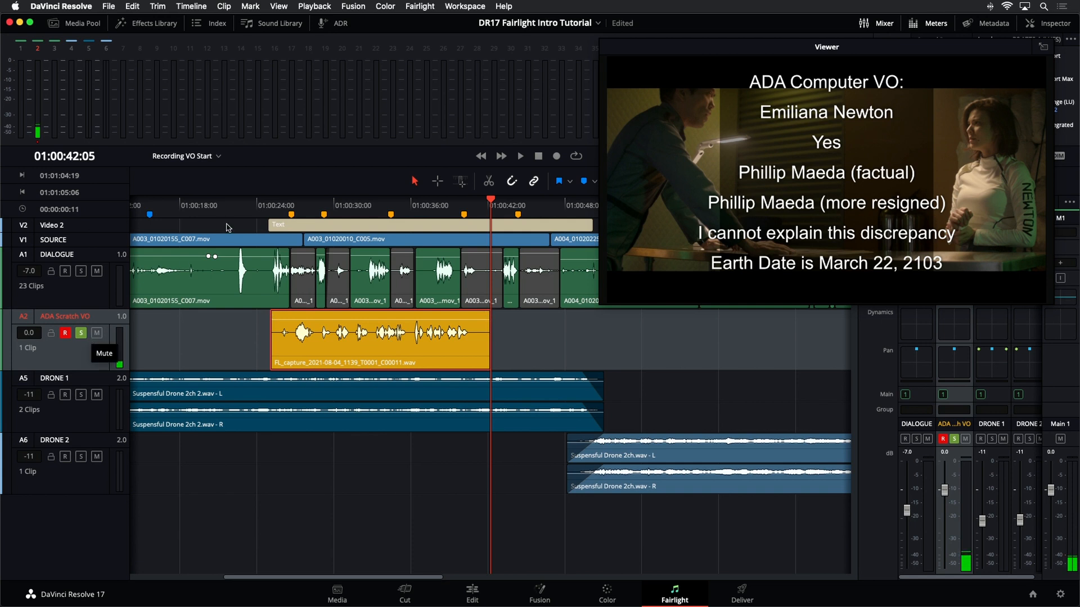
# Step: Disarm the ADA Scratch VO track and play back the recorded take from its start at 01:00:25:00
pyautogui.click(272, 207)
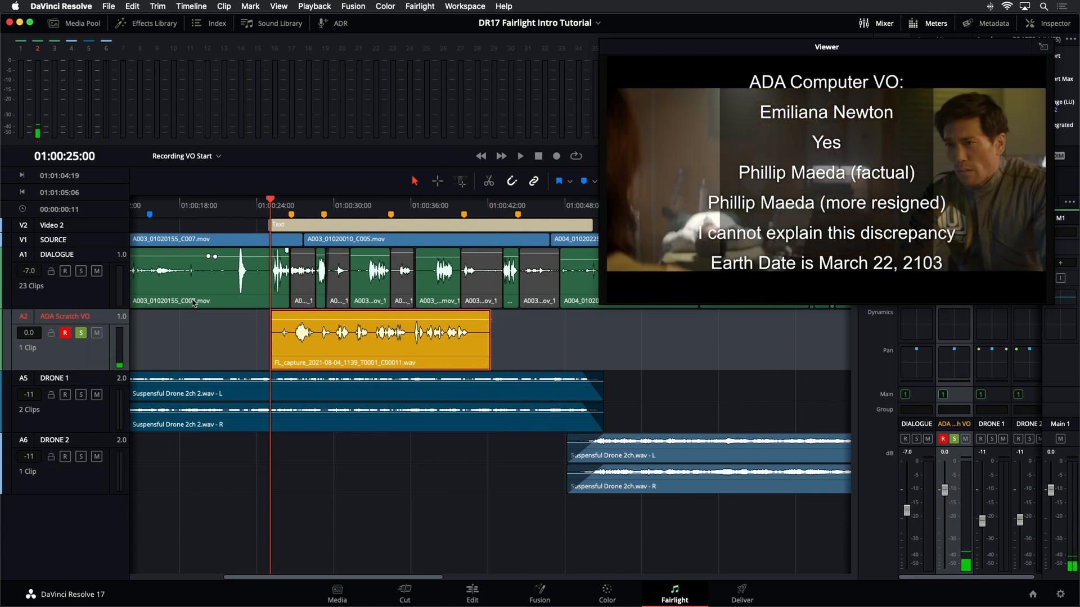
pyautogui.click(66, 333)
pyautogui.press('space')
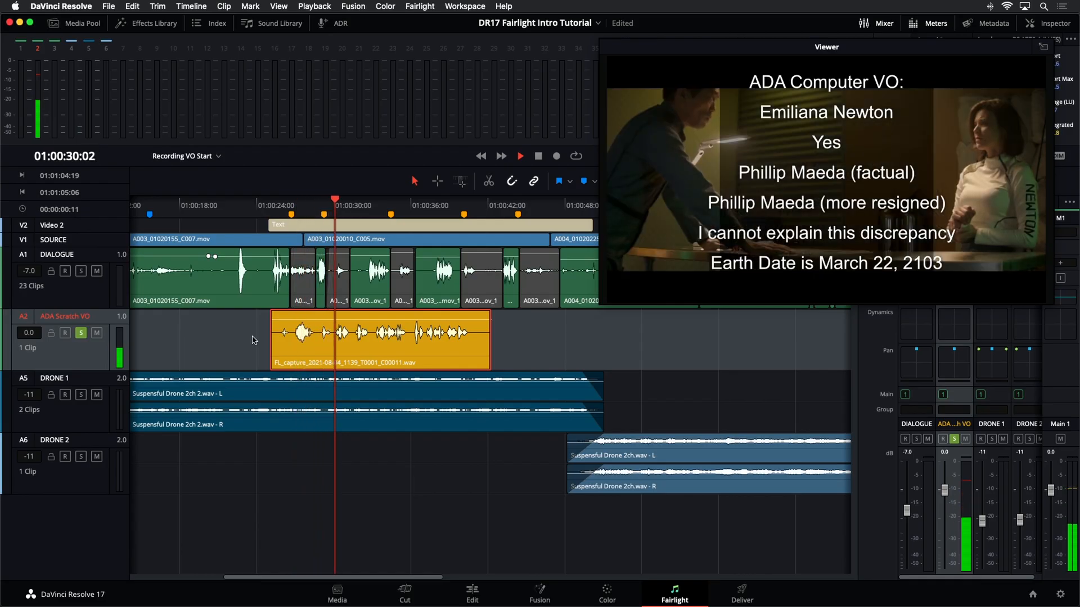
pyautogui.press('space')
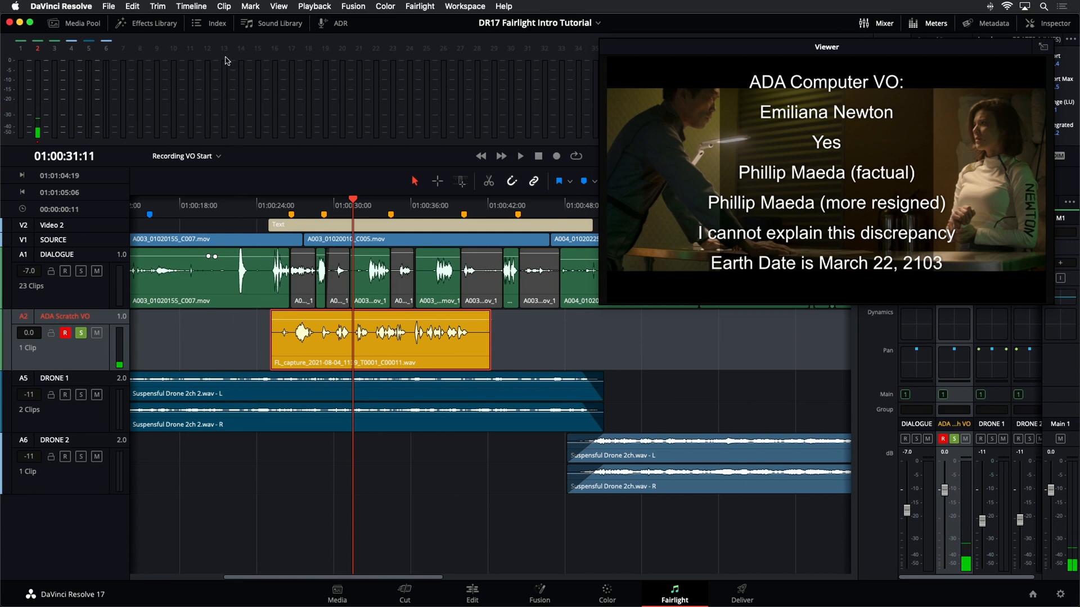
# Step: Hide the DRONE 1, DRONE 2 and DIALOGUE tracks using the track index
pyautogui.click(218, 23)
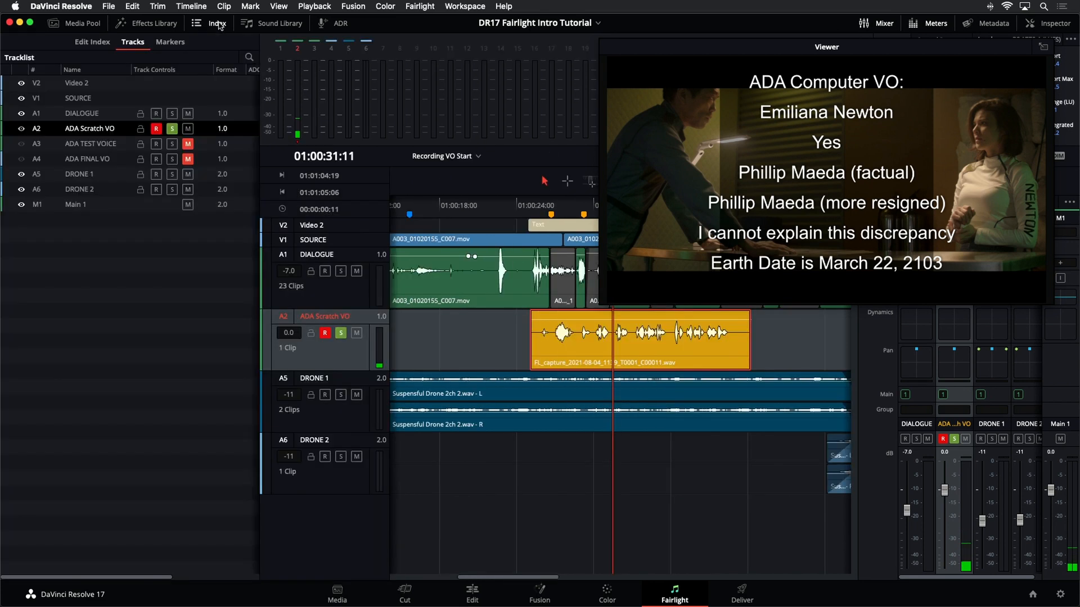
pyautogui.click(21, 174)
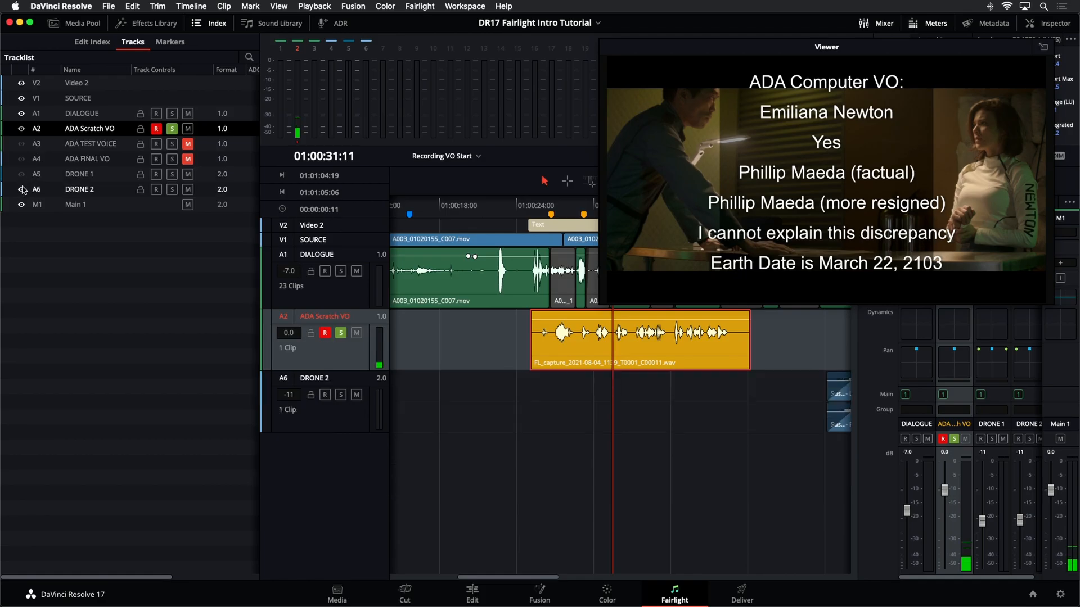
pyautogui.click(21, 189)
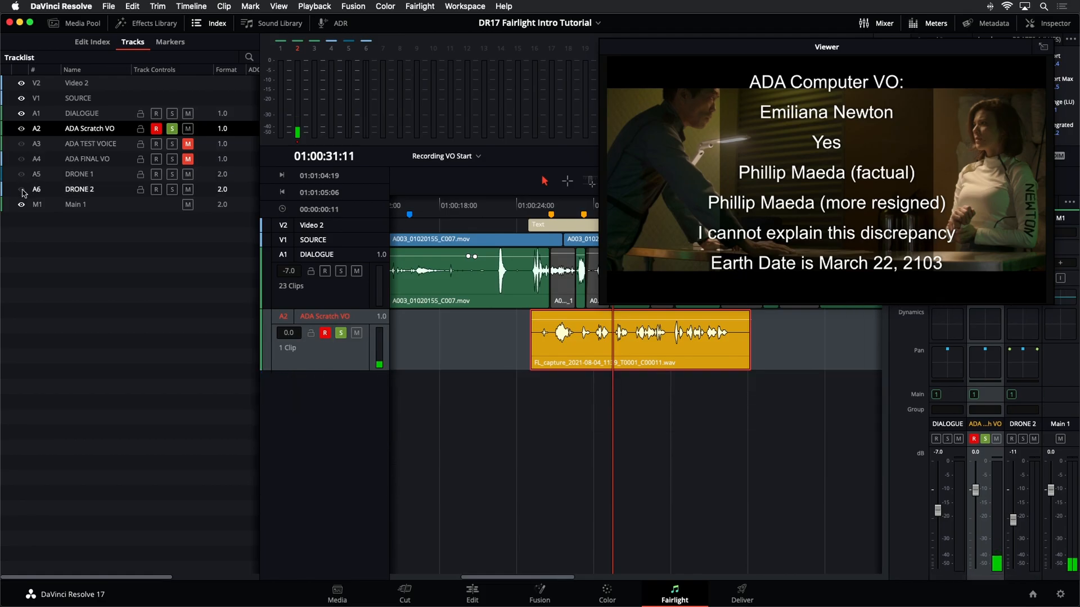
pyautogui.click(22, 113)
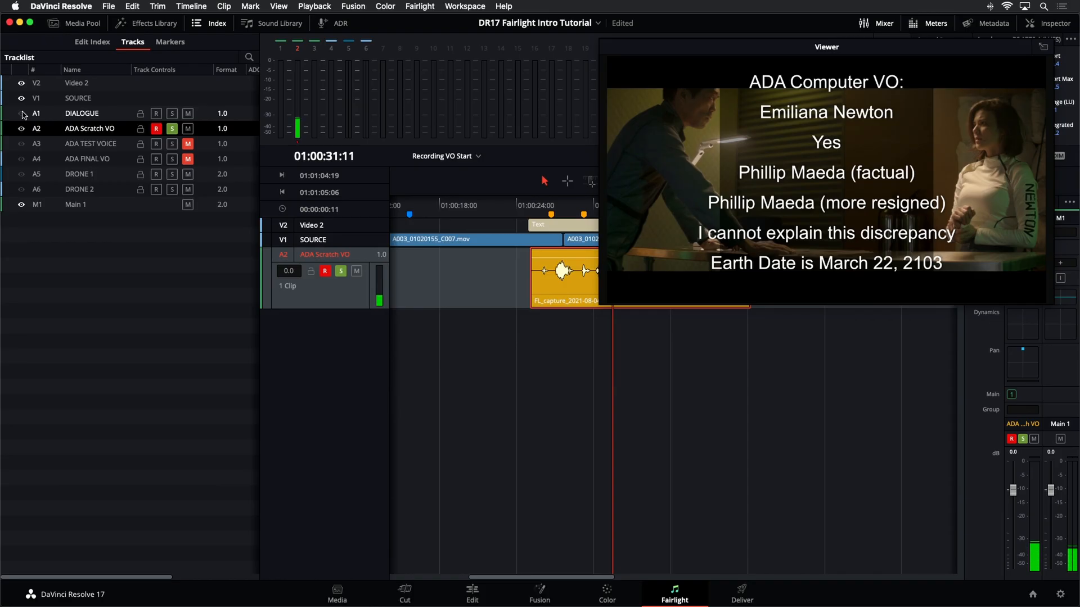
# Step: Toggle the Video 2 track's visibility off and on twice, leaving it shown, and close the track index
pyautogui.click(21, 83)
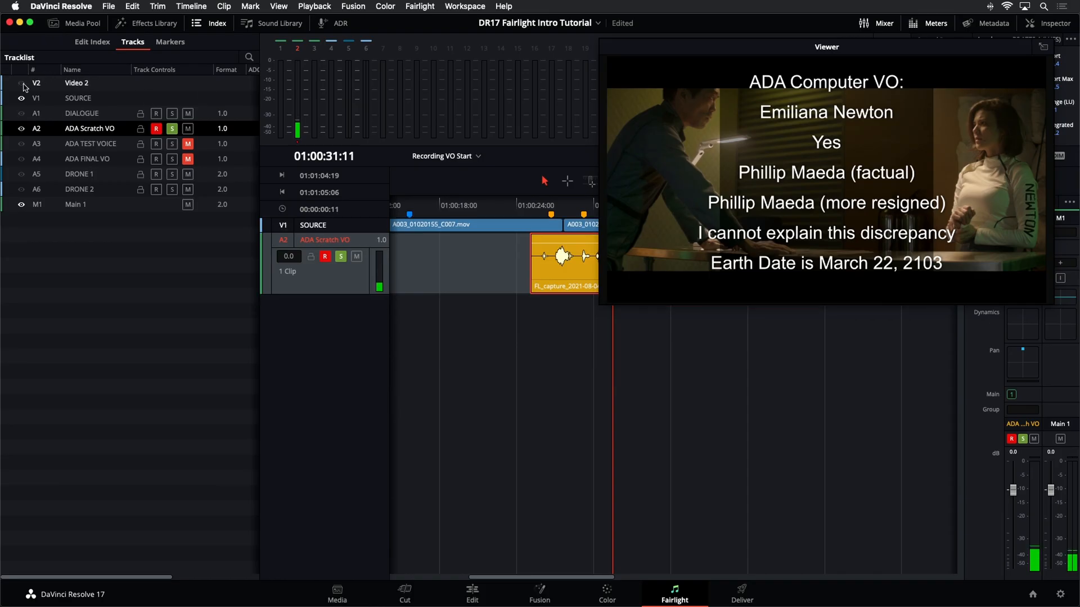
pyautogui.click(22, 83)
pyautogui.click(22, 84)
pyautogui.click(22, 83)
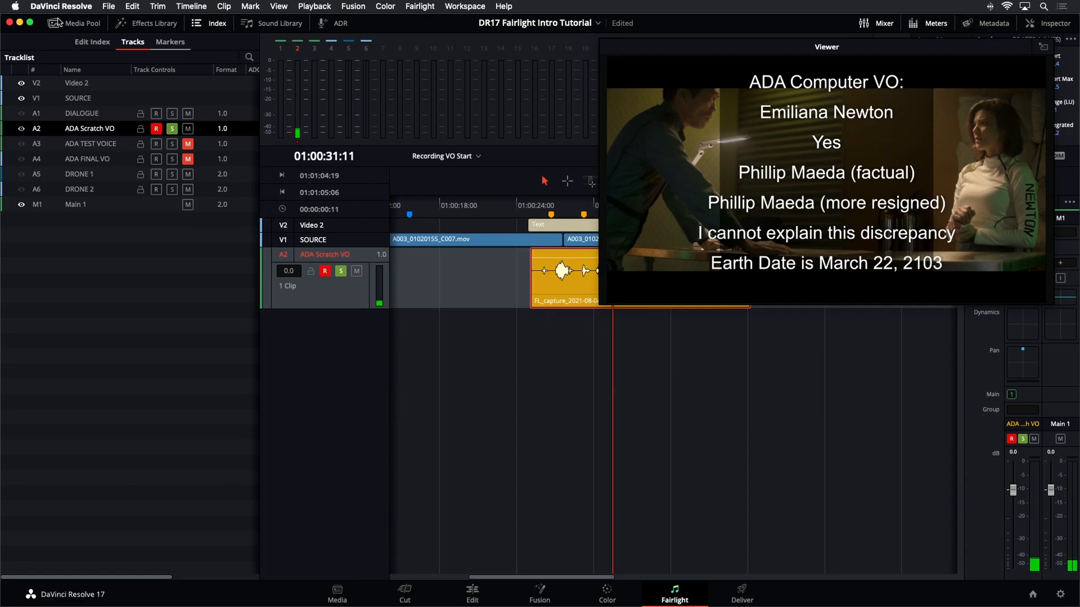
pyautogui.click(196, 26)
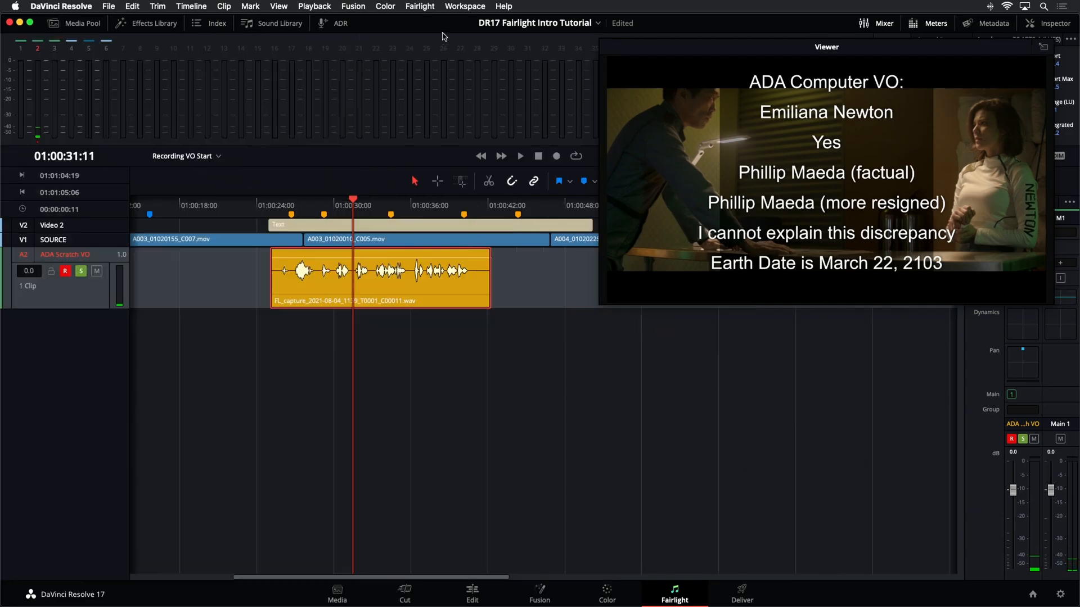
# Step: Record a new voiceover take on the ADA Scratch VO track from 01:00:25:00 to 01:00:41:01
pyautogui.click(316, 210)
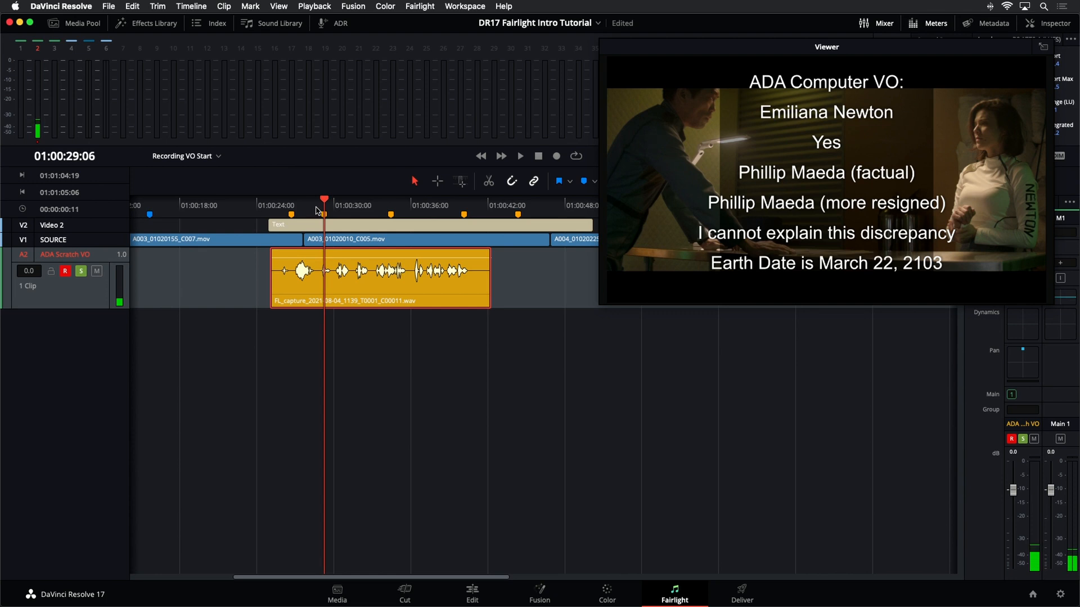
pyautogui.click(279, 209)
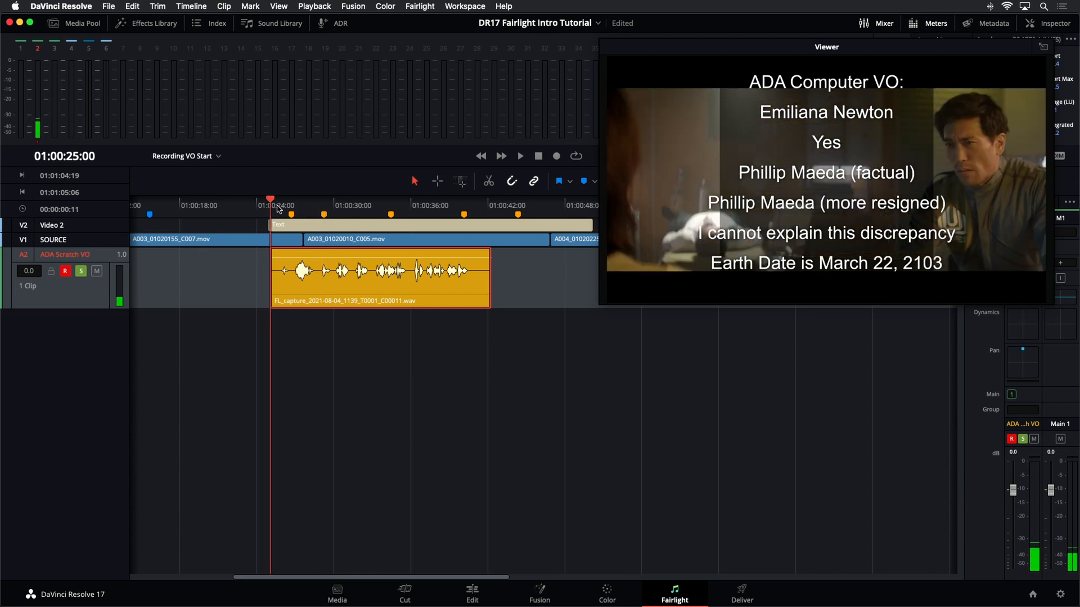
pyautogui.click(556, 157)
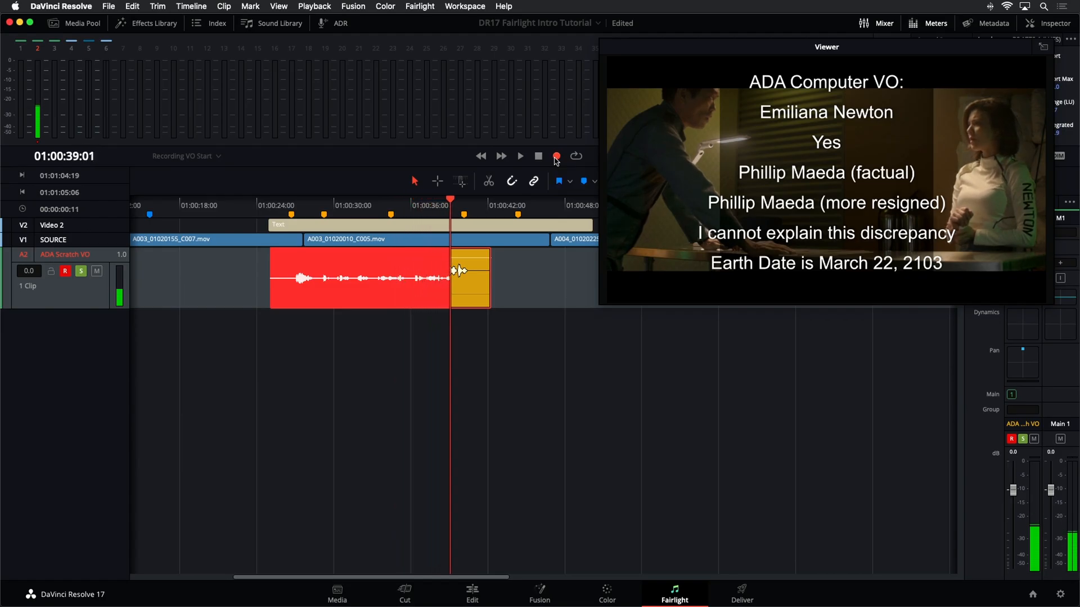
pyautogui.click(556, 157)
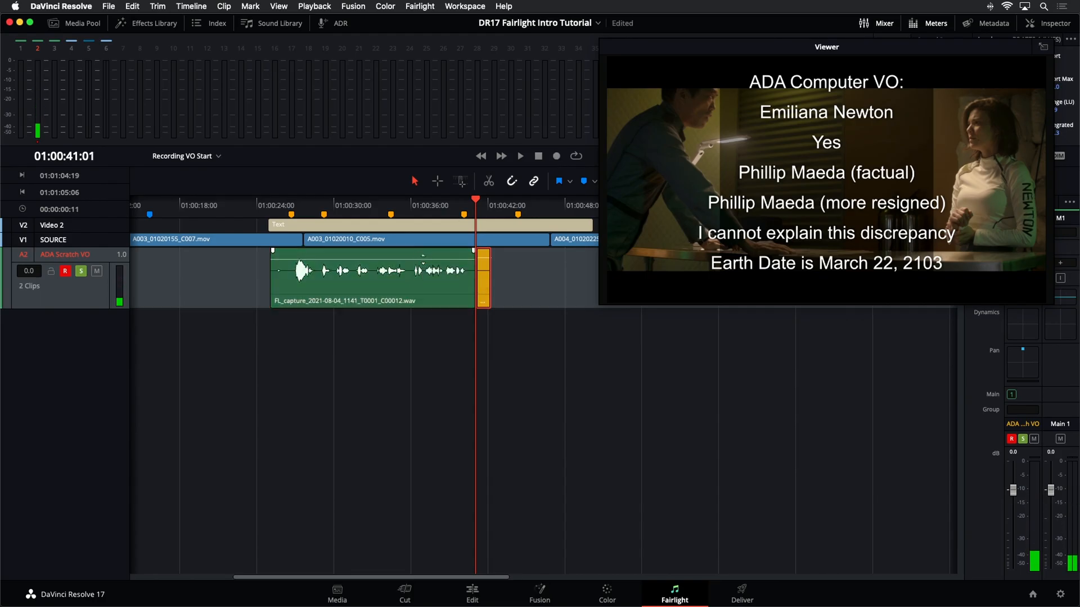
# Step: Set the clip color of the newly recorded ADA Scratch VO take to Orange
pyautogui.rightClick(418, 275)
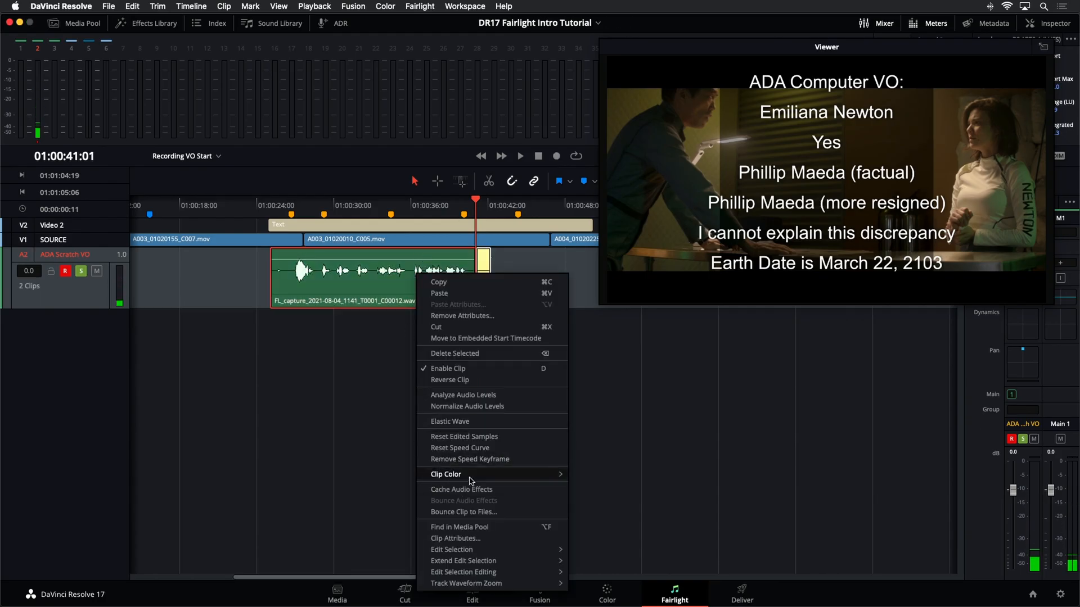
pyautogui.moveTo(476, 476)
pyautogui.click(654, 414)
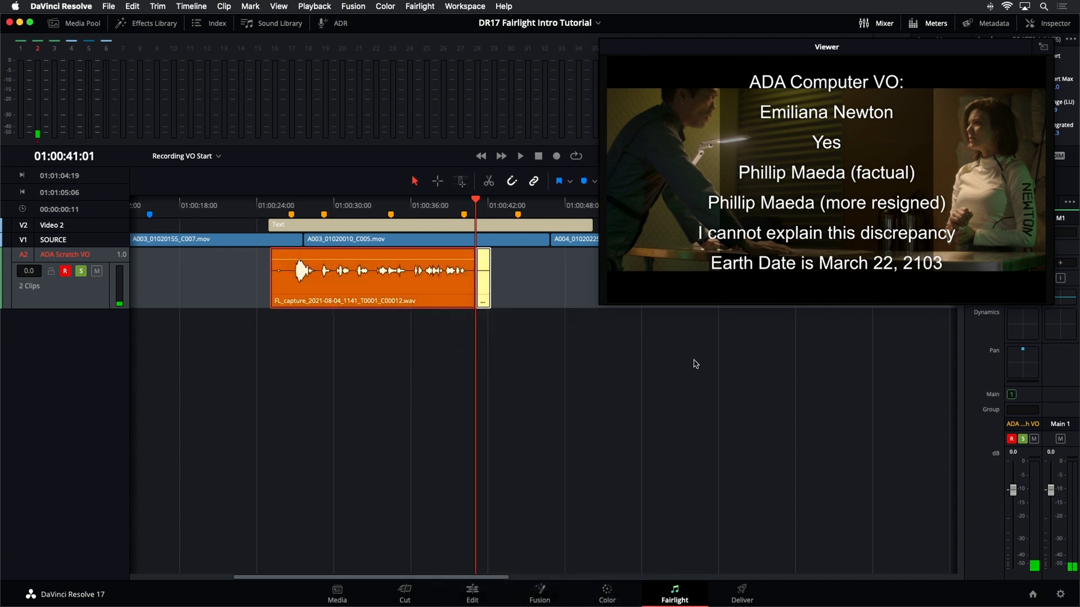
pyautogui.click(365, 203)
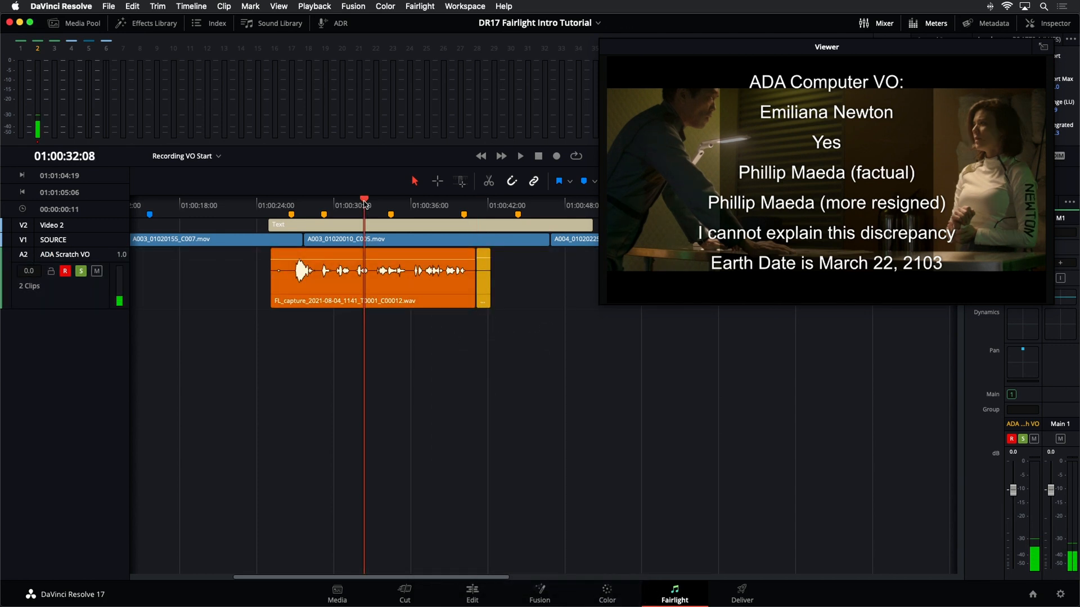
pyautogui.moveTo(371, 206)
pyautogui.mouseDown()
pyautogui.moveTo(392, 205)
pyautogui.moveTo(373, 206)
pyautogui.mouseUp()
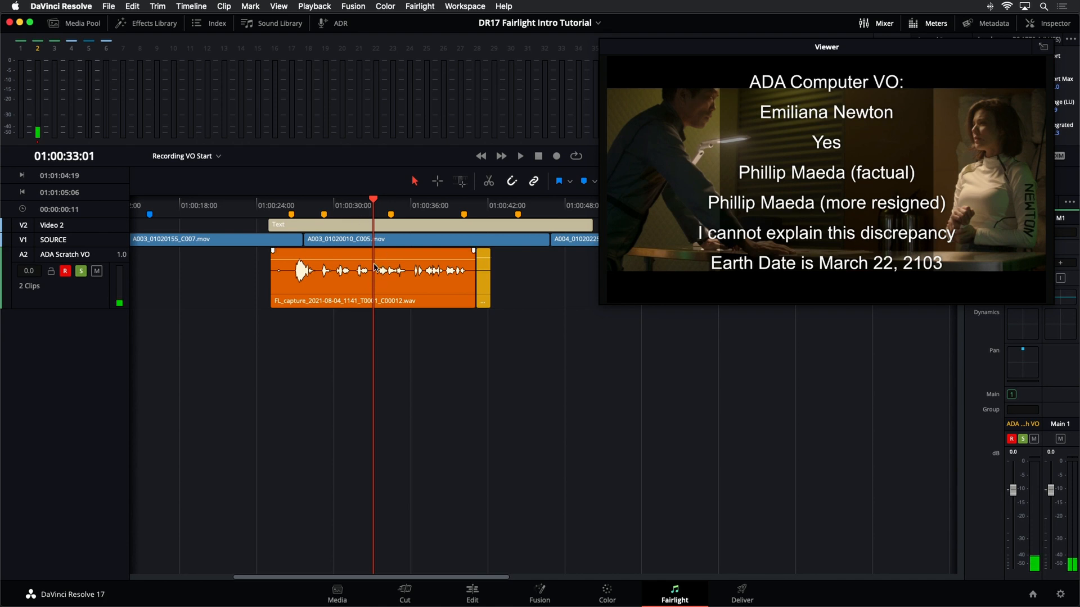
pyautogui.click(556, 156)
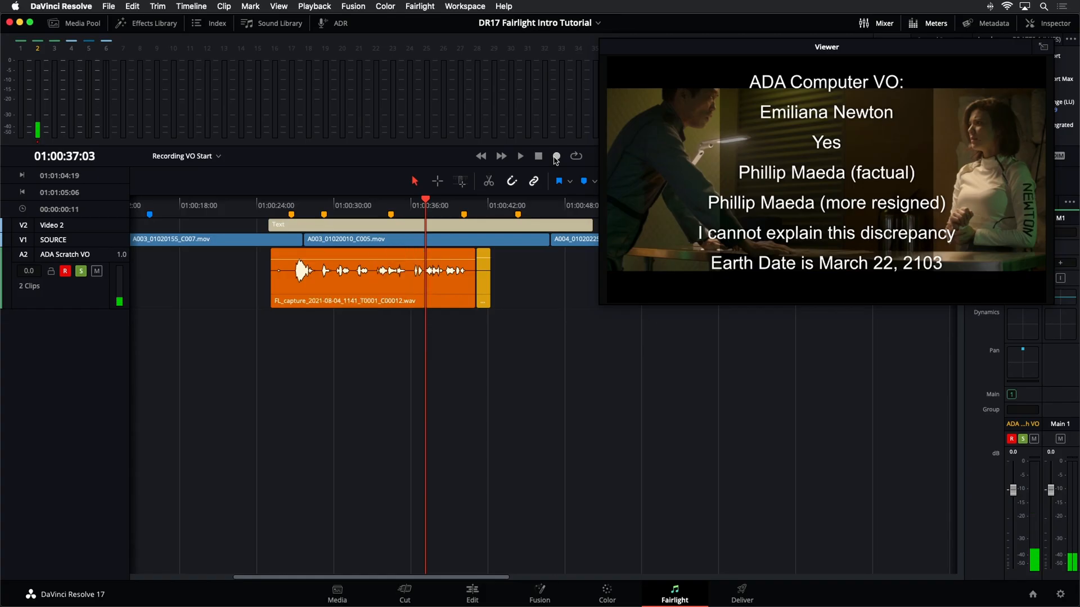
# Step: Punch in a replacement recording over the orange take from 01:00:32:23 to 01:00:37:04 and color the new clip Apricot
pyautogui.click(371, 206)
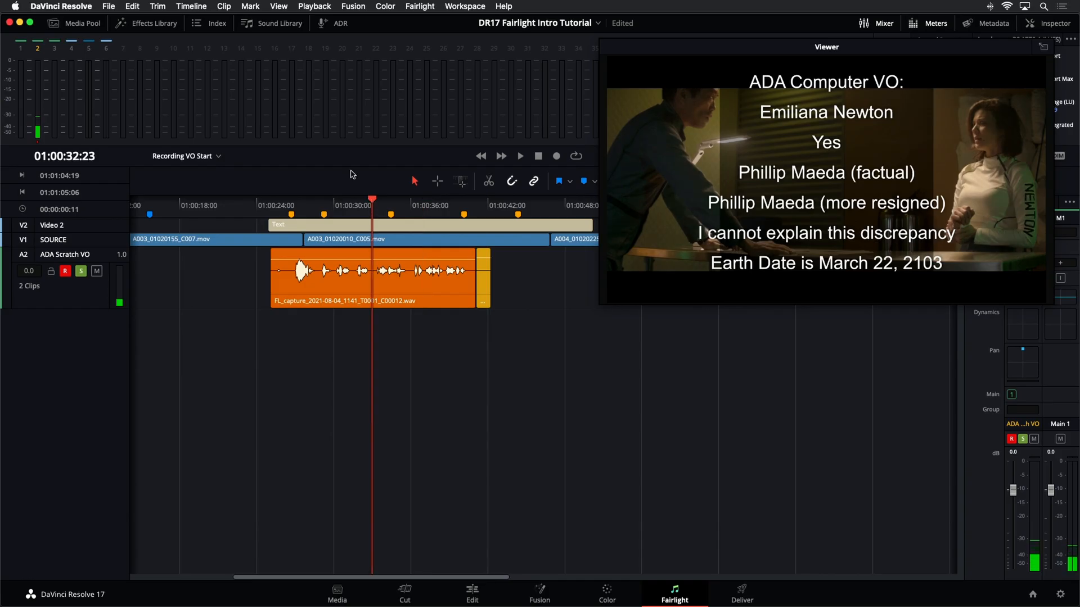
pyautogui.click(557, 157)
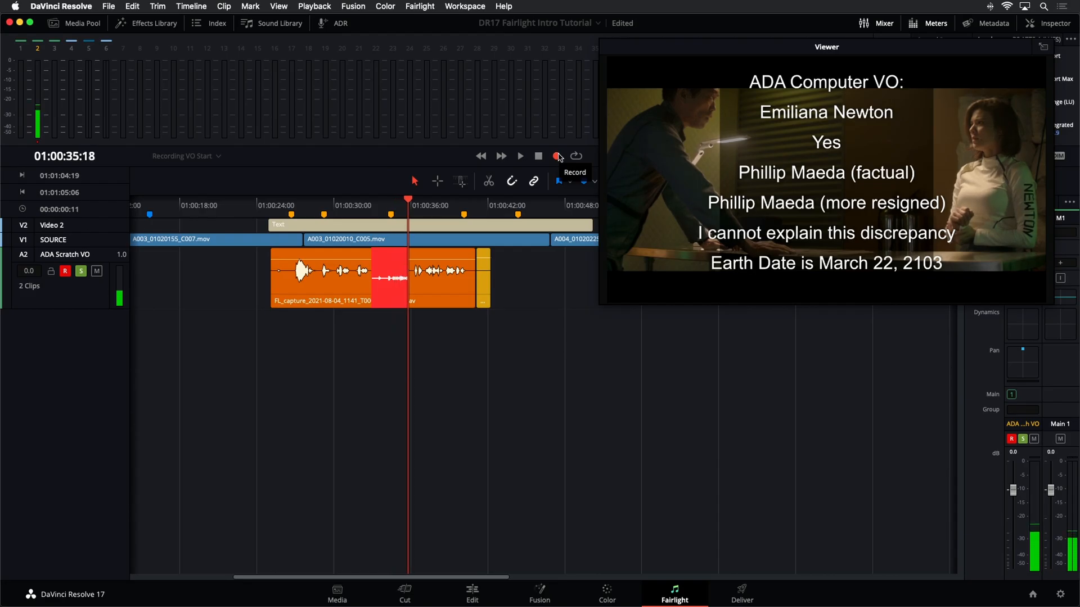
pyautogui.click(557, 156)
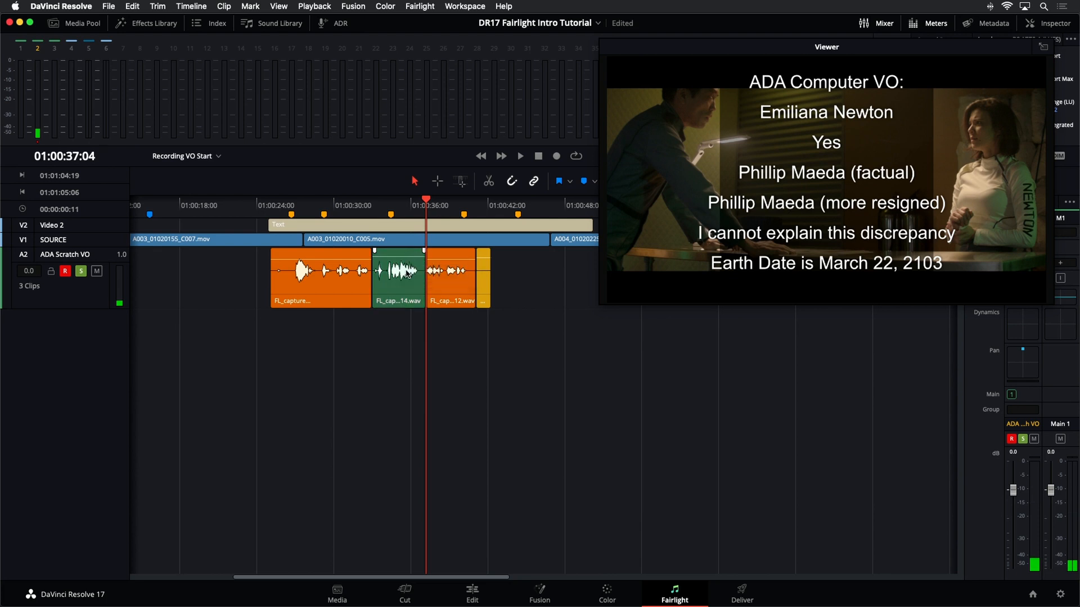
pyautogui.rightClick(408, 274)
pyautogui.moveTo(480, 471)
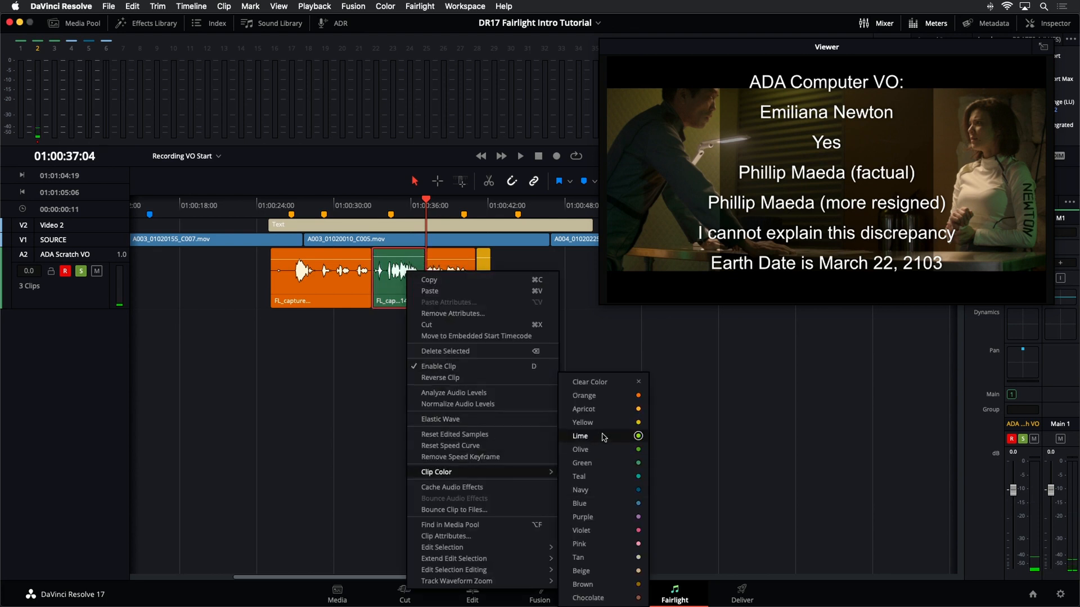
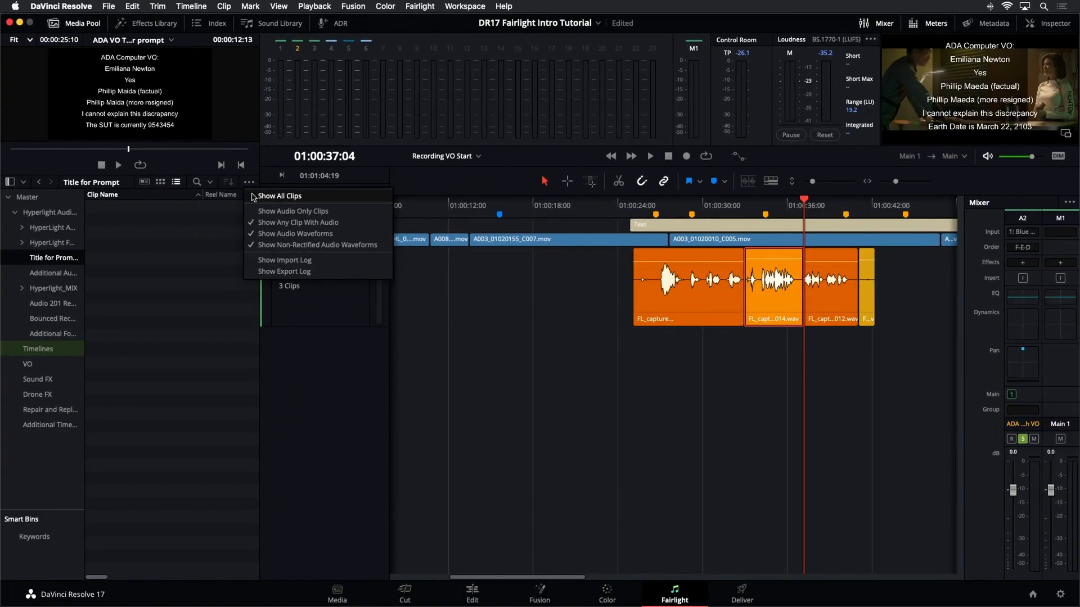
# Step: Show all clips in the Title for Prompt bin and create a timeline named VO with Safety from the ADA VO TEXT for prompt title
pyautogui.click(252, 197)
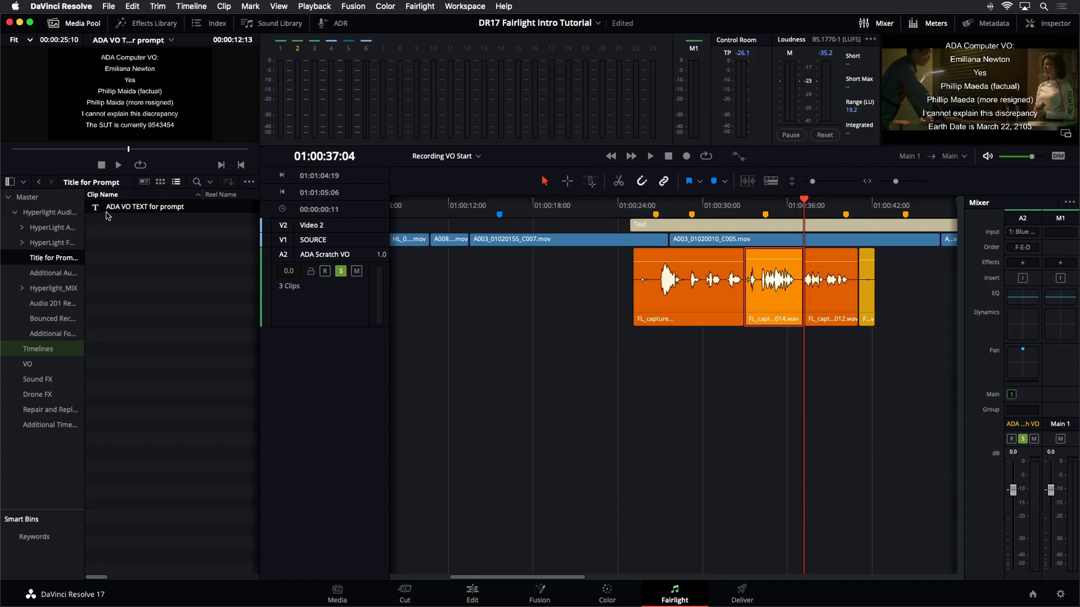
pyautogui.rightClick(127, 209)
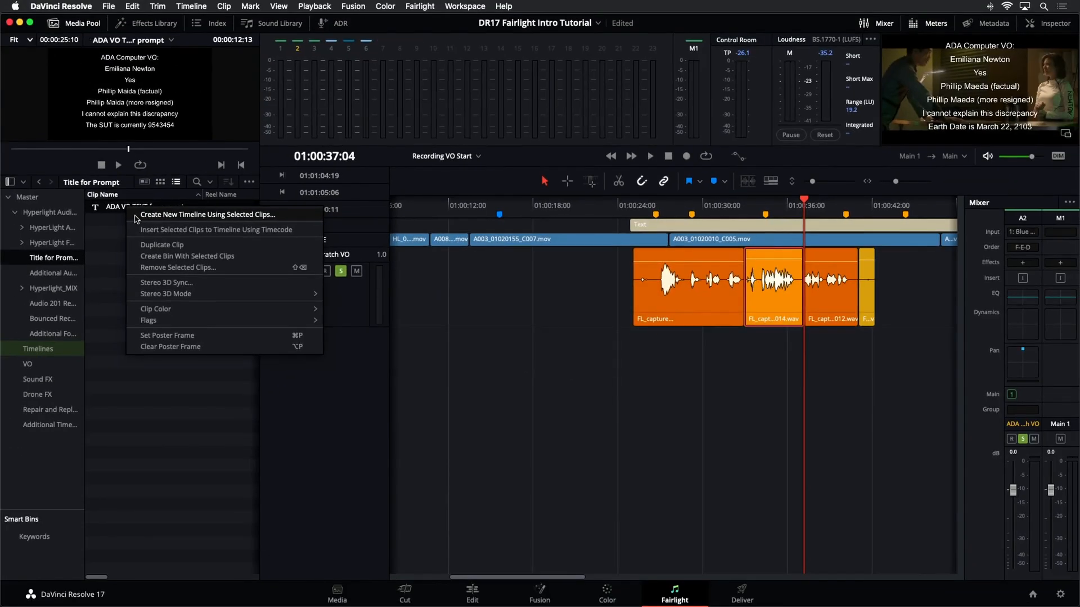
pyautogui.click(136, 216)
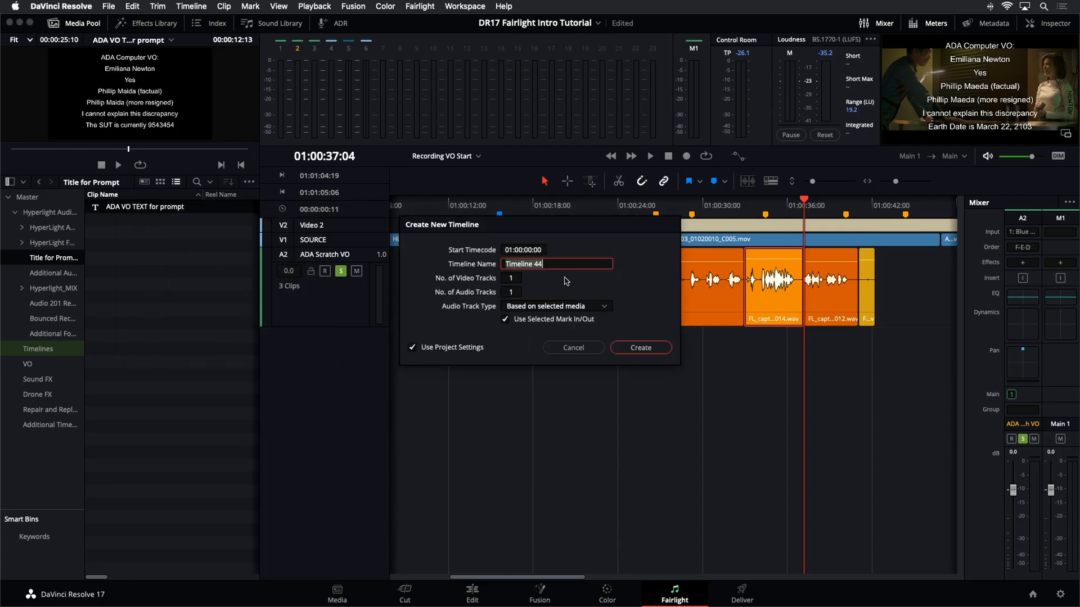
pyautogui.write('V')
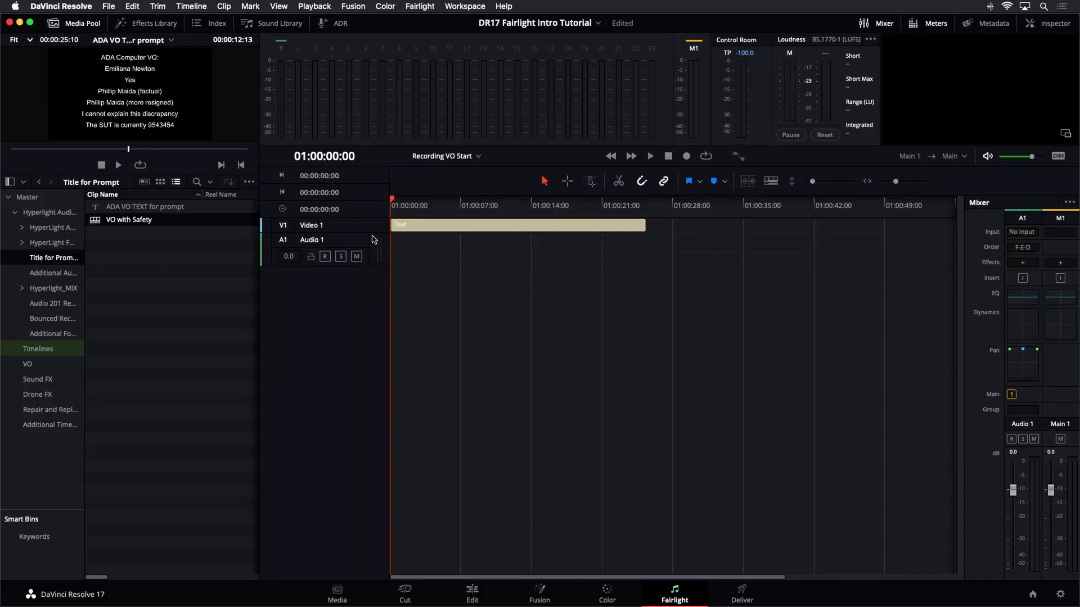
# Step: Increase the height of the Audio 1 track and change its track type to Mono
pyautogui.click(344, 241)
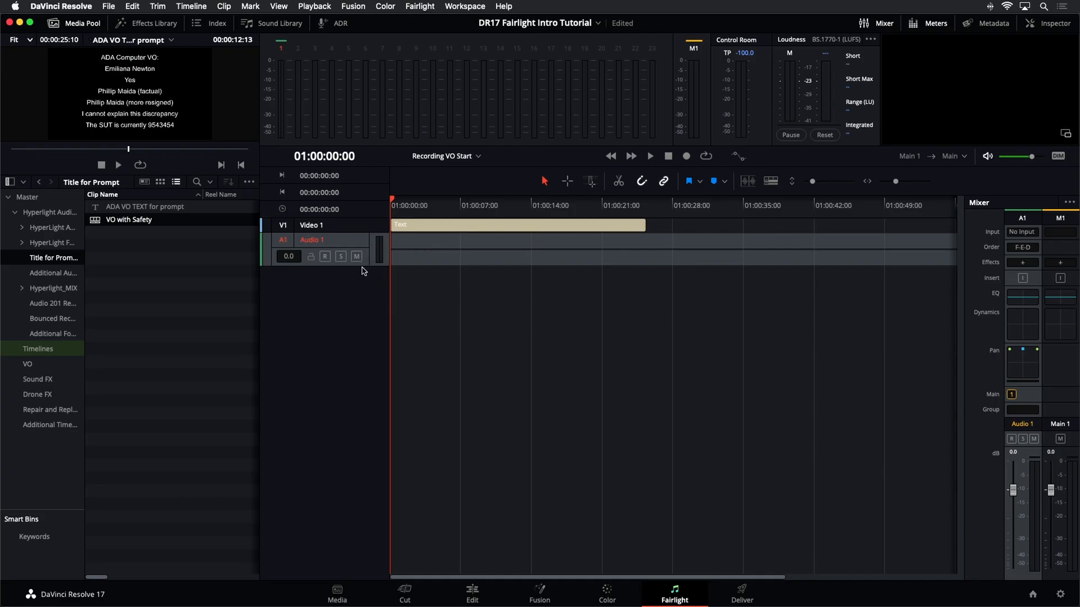
pyautogui.moveTo(362, 267); pyautogui.dragTo(349, 339)
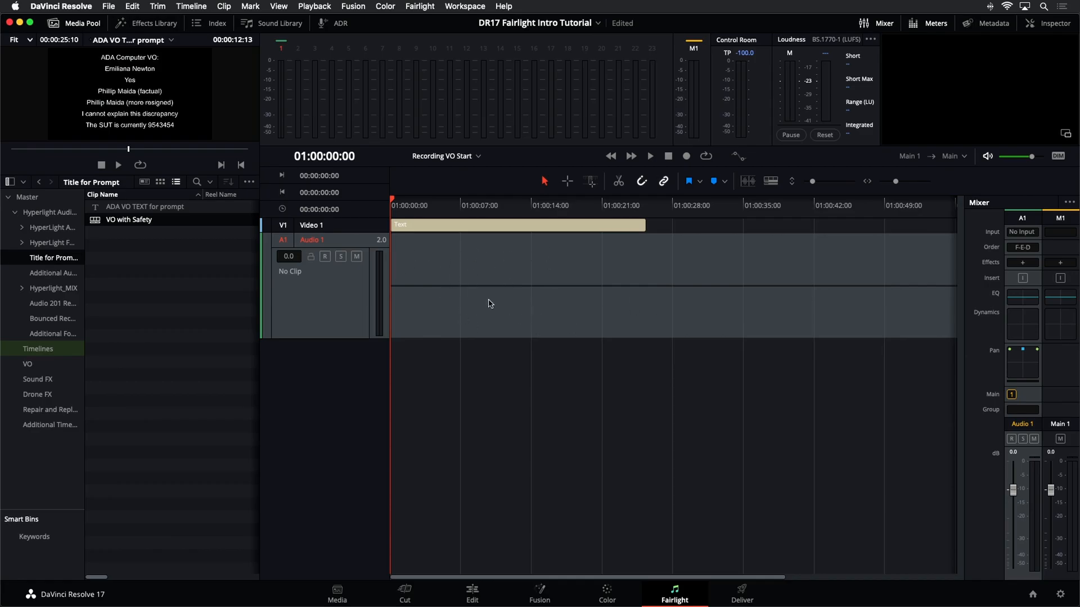
pyautogui.rightClick(346, 289)
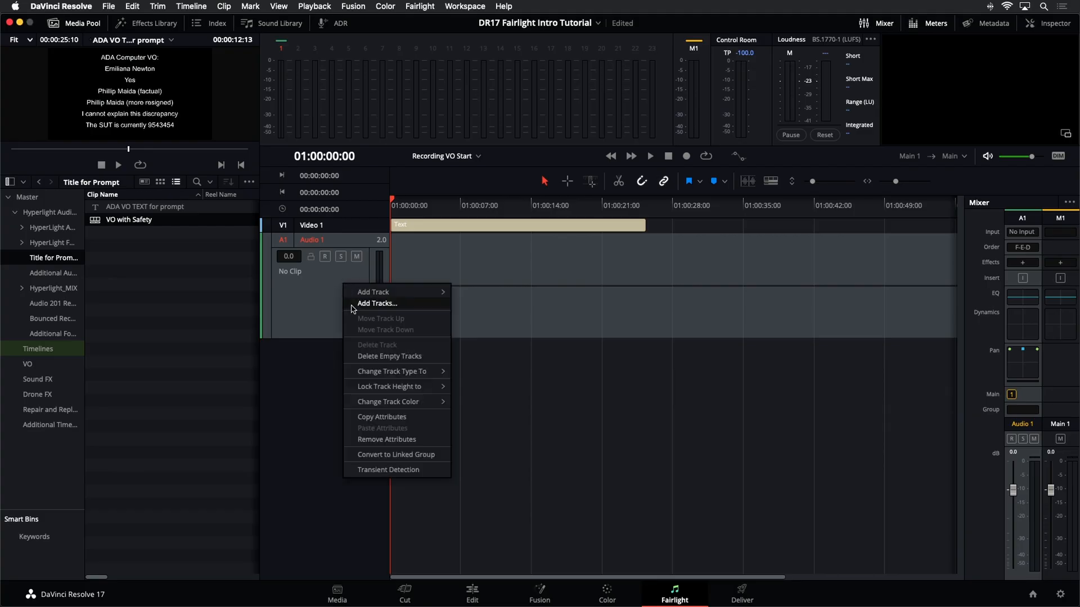
pyautogui.moveTo(396, 373)
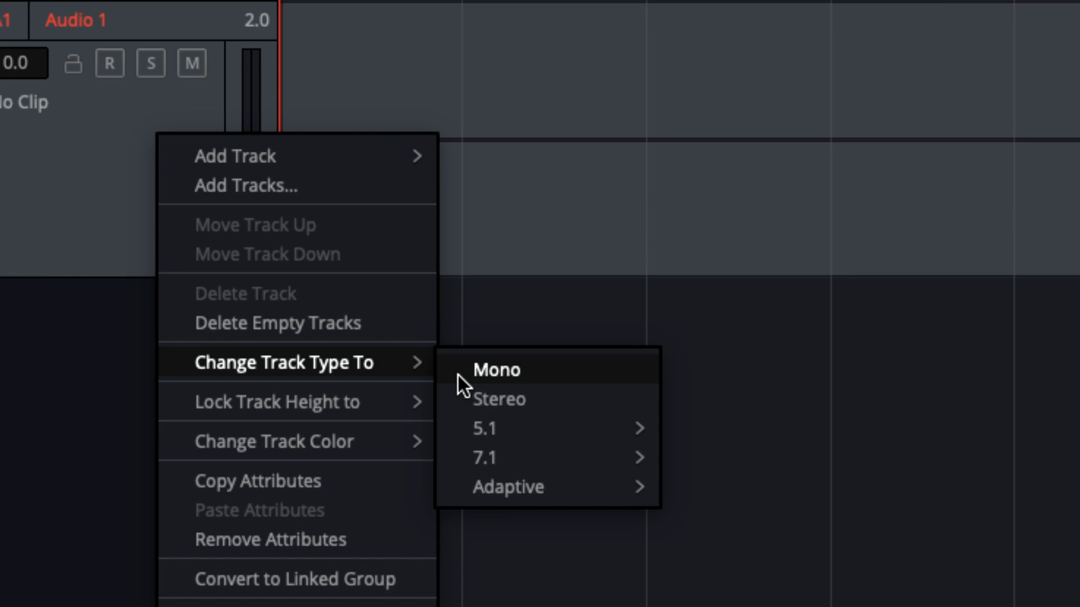
pyautogui.click(482, 372)
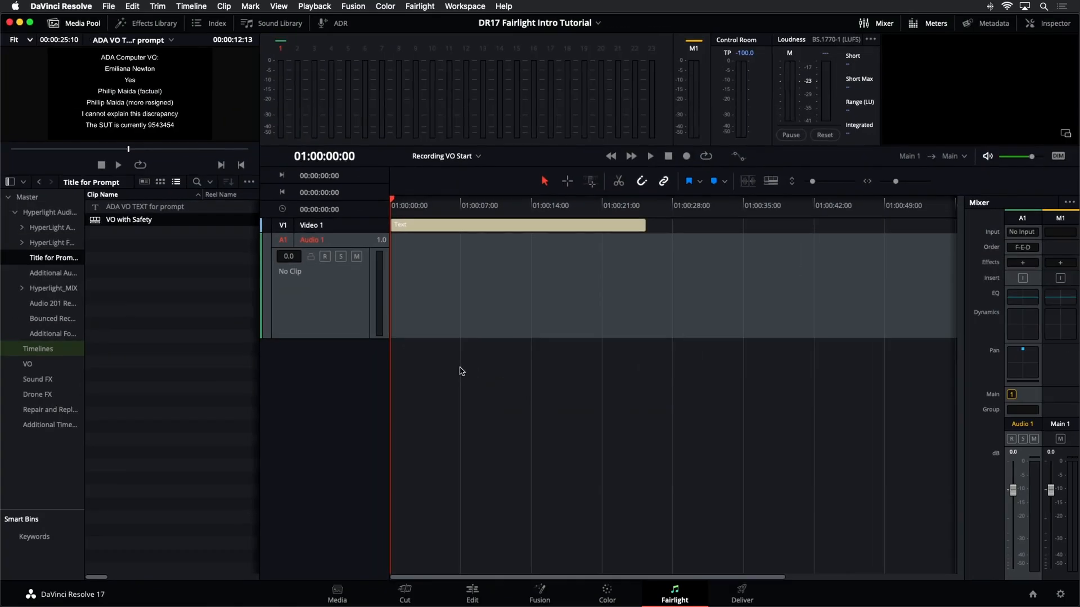
# Step: Add a second mono audio track and enlarge the height of both audio tracks
pyautogui.rightClick(350, 294)
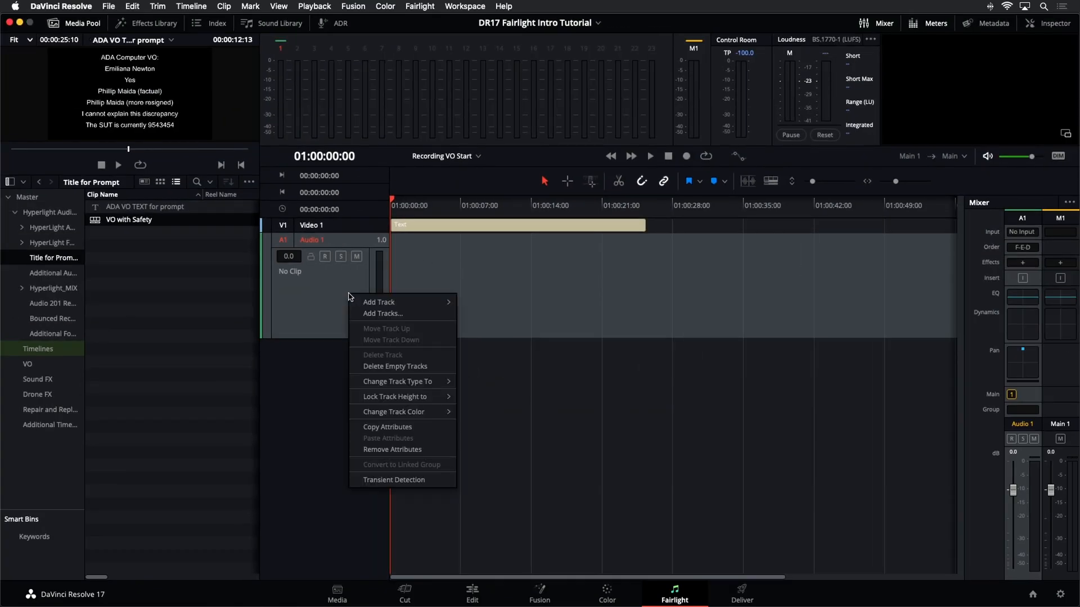
pyautogui.moveTo(372, 307)
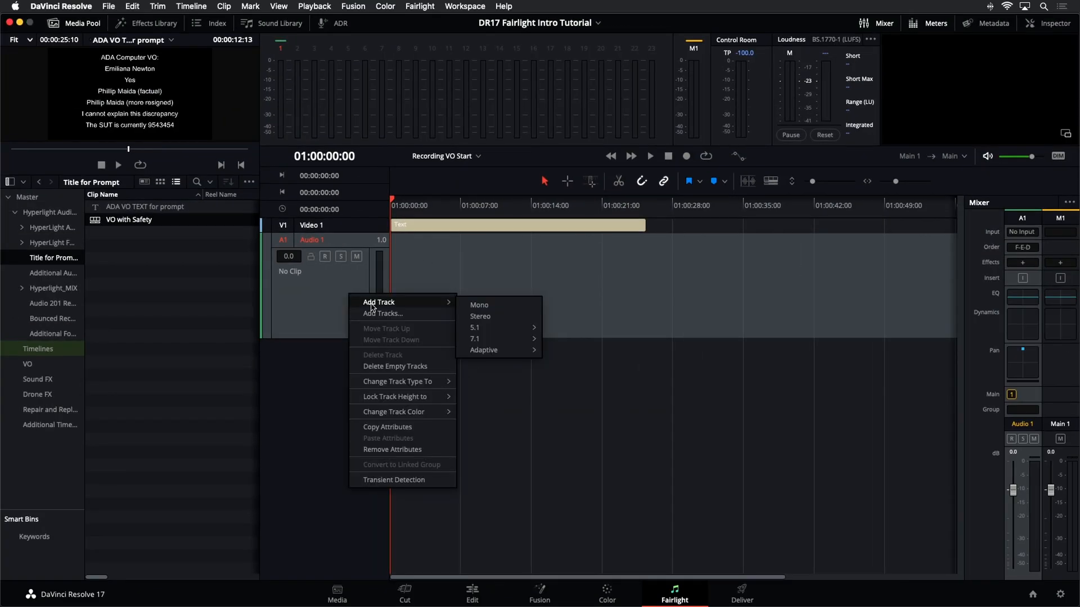
pyautogui.click(492, 307)
pyautogui.moveTo(317, 371); pyautogui.dragTo(321, 476)
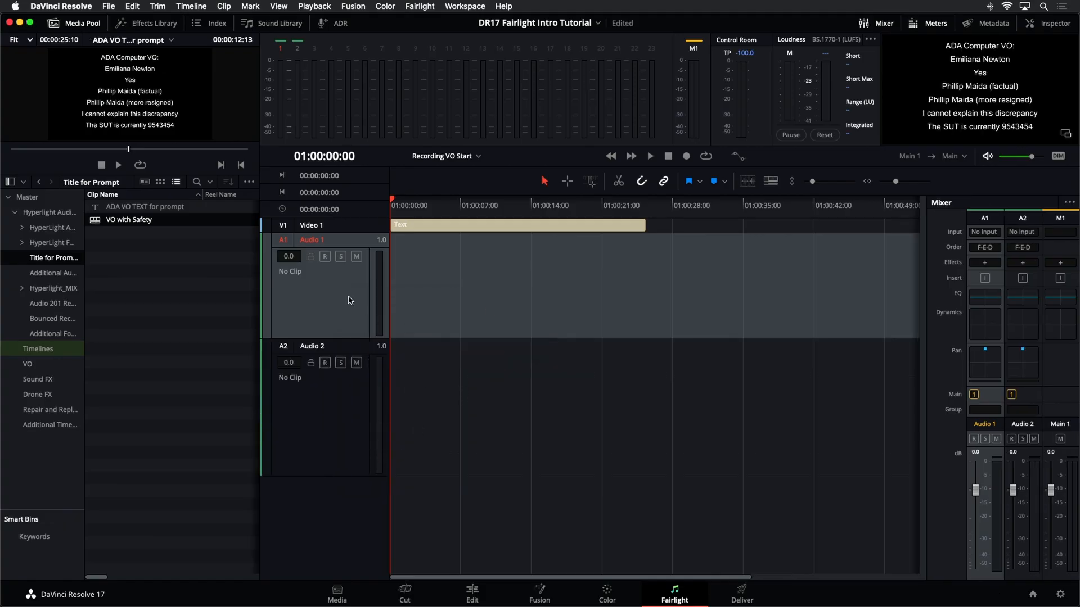
pyautogui.moveTo(811, 181)
pyautogui.mouseDown()
pyautogui.moveTo(828, 182)
pyautogui.moveTo(817, 182)
pyautogui.mouseUp()
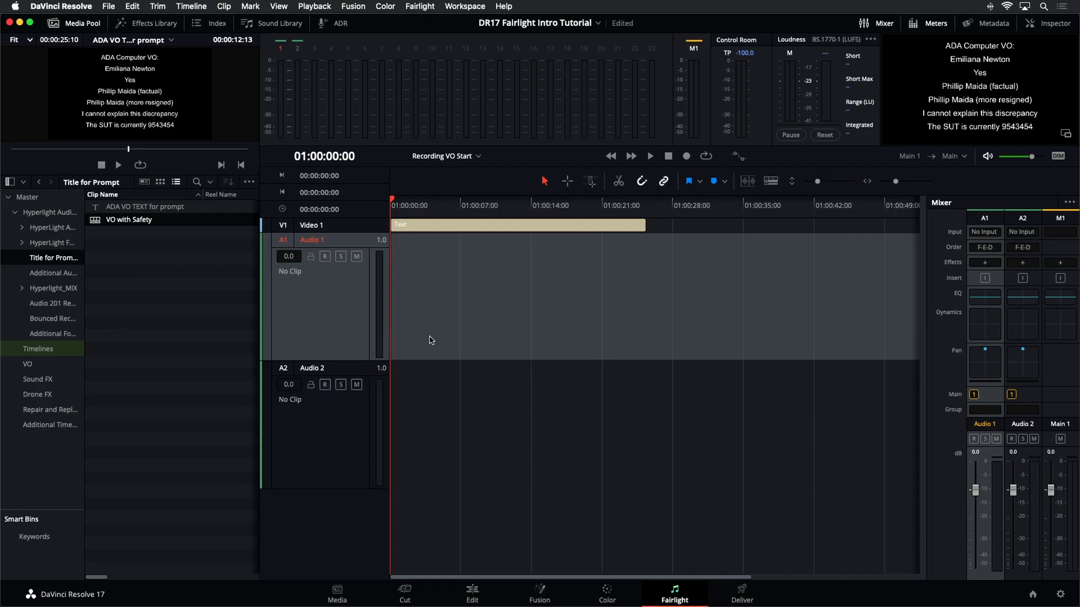
# Step: Rename the Audio 1 track as Unity VO and the Audio 2 track as VO with Safety
pyautogui.doubleClick(327, 239)
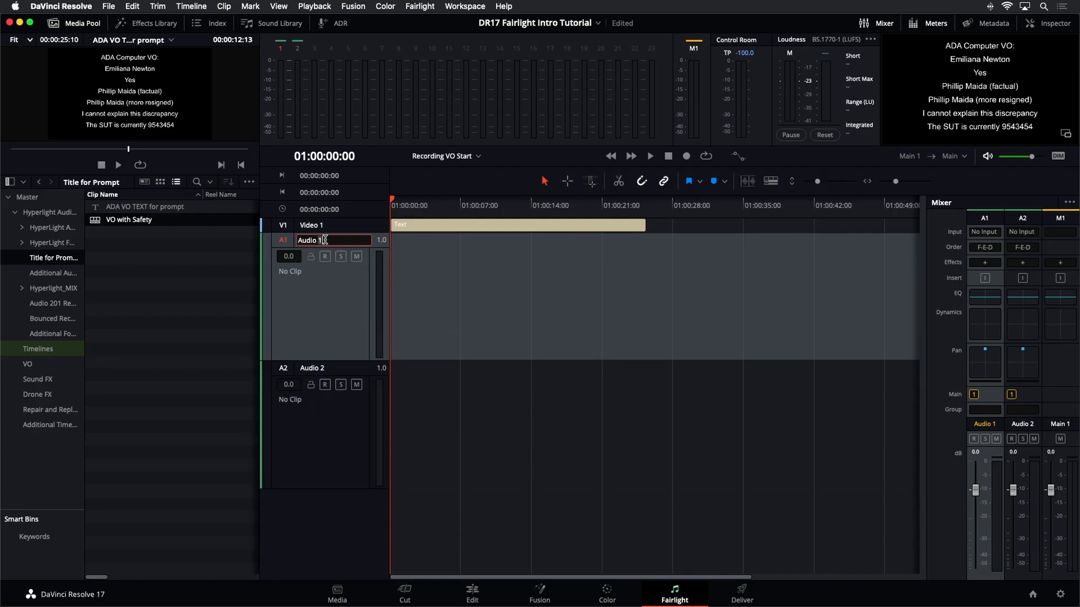
pyautogui.write('Unity VO')
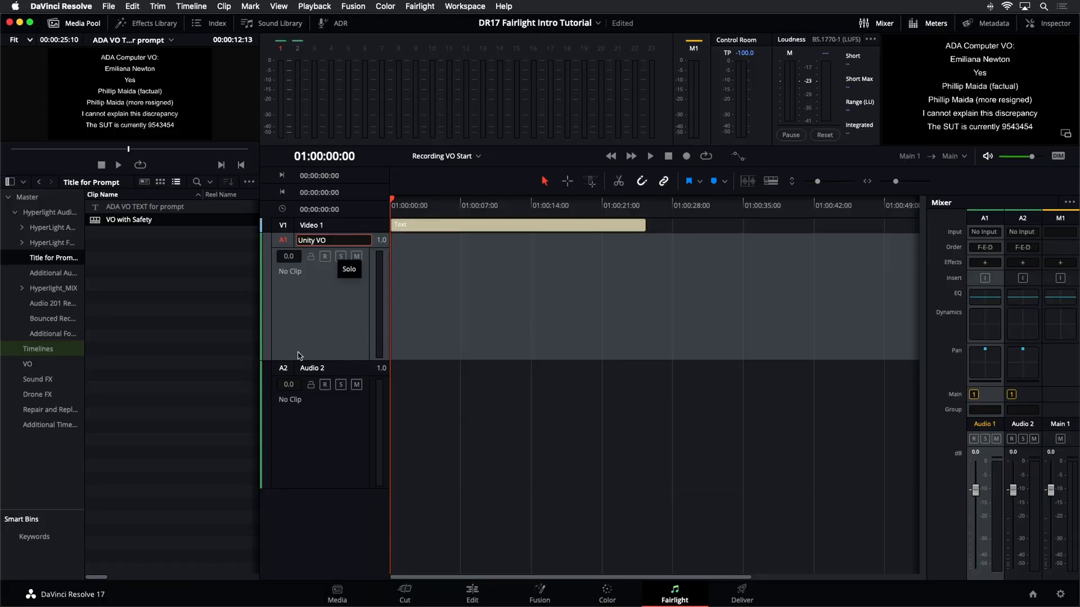
pyautogui.doubleClick(319, 371)
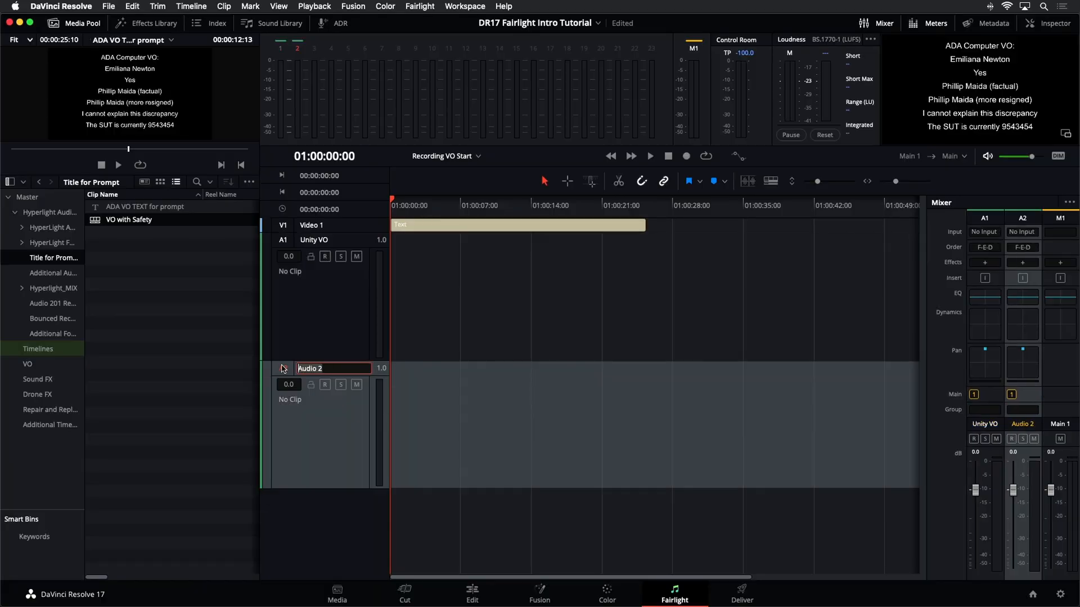
pyautogui.write('VO')
pyautogui.write('with Safety')
pyautogui.press('Return')
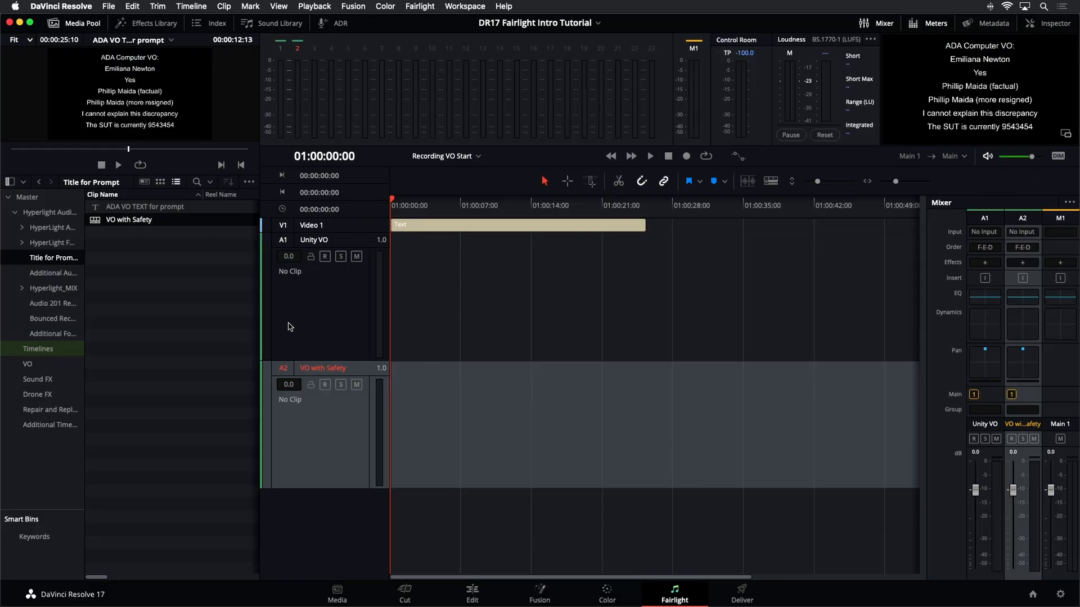
pyautogui.click(324, 327)
pyautogui.click(347, 411)
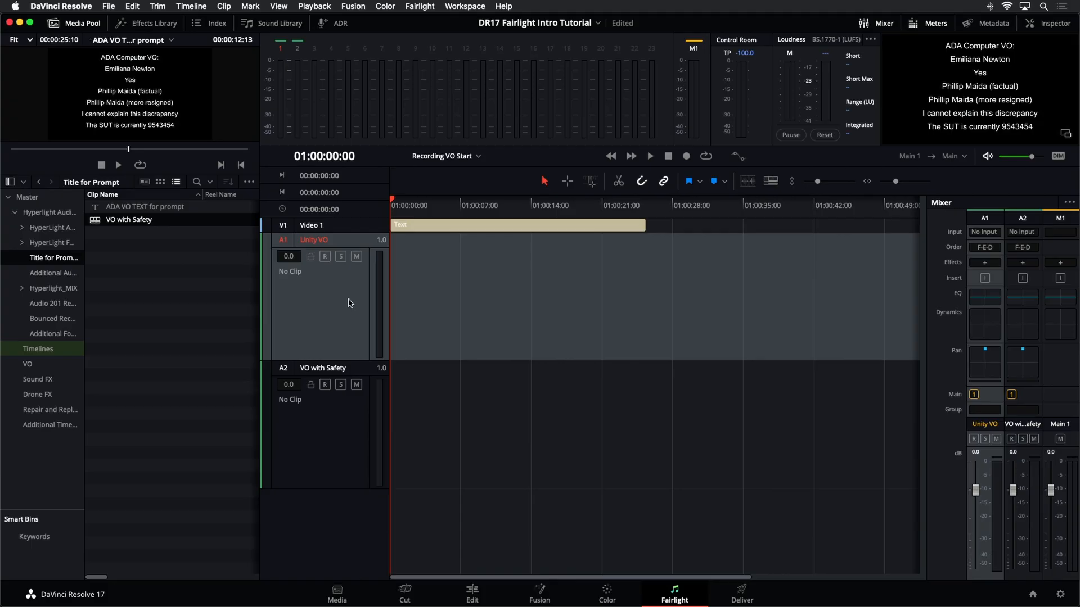
pyautogui.click(349, 300)
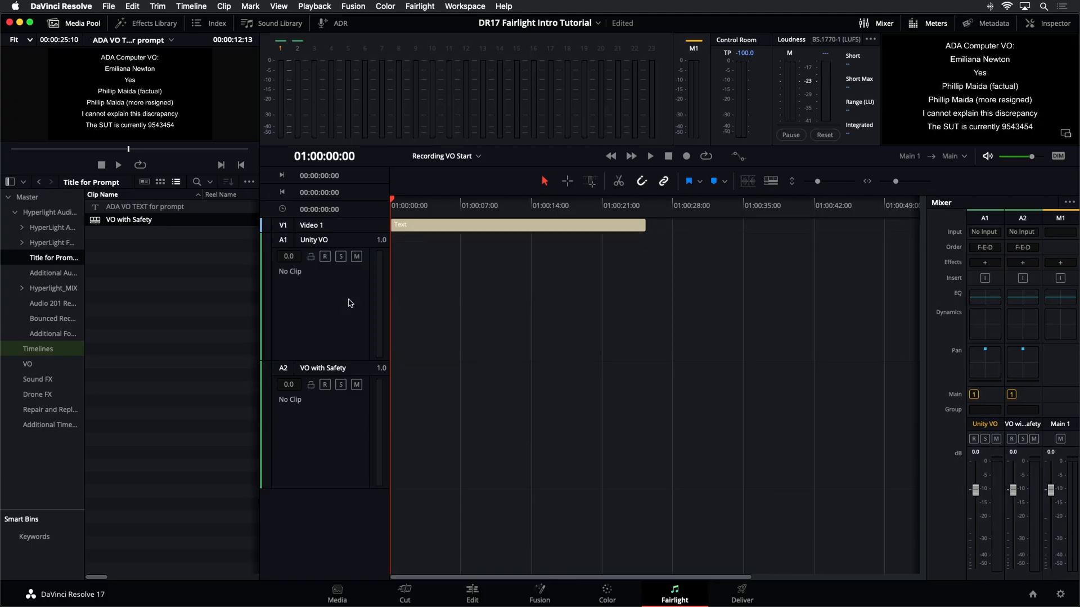
# Step: Patch the first Blue Snowball audio input to the Unity VO track input
pyautogui.click(421, 6)
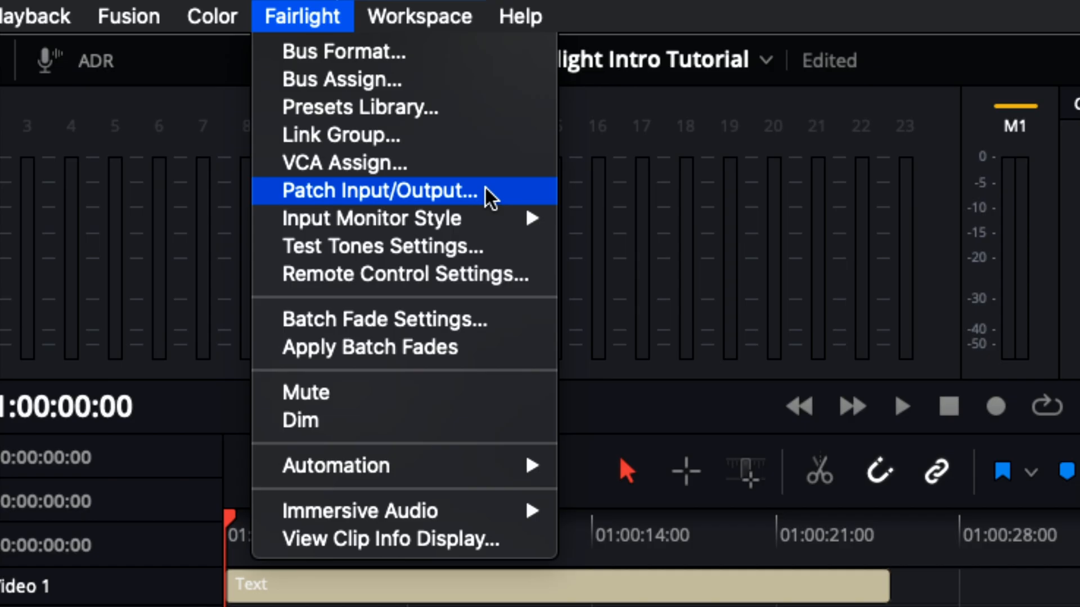
pyautogui.click(485, 189)
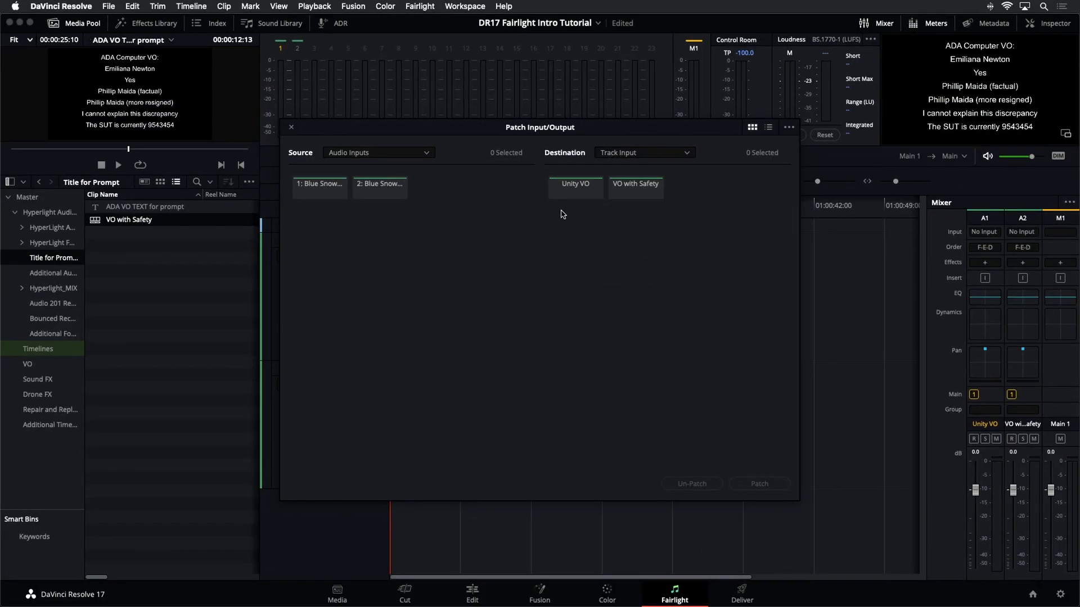
pyautogui.click(307, 194)
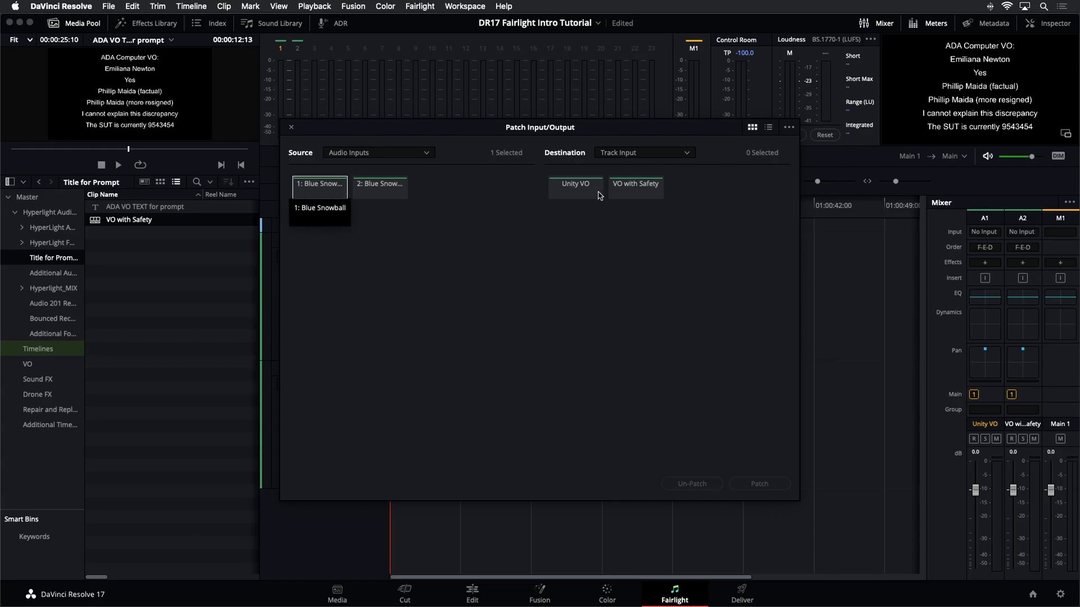
pyautogui.click(578, 194)
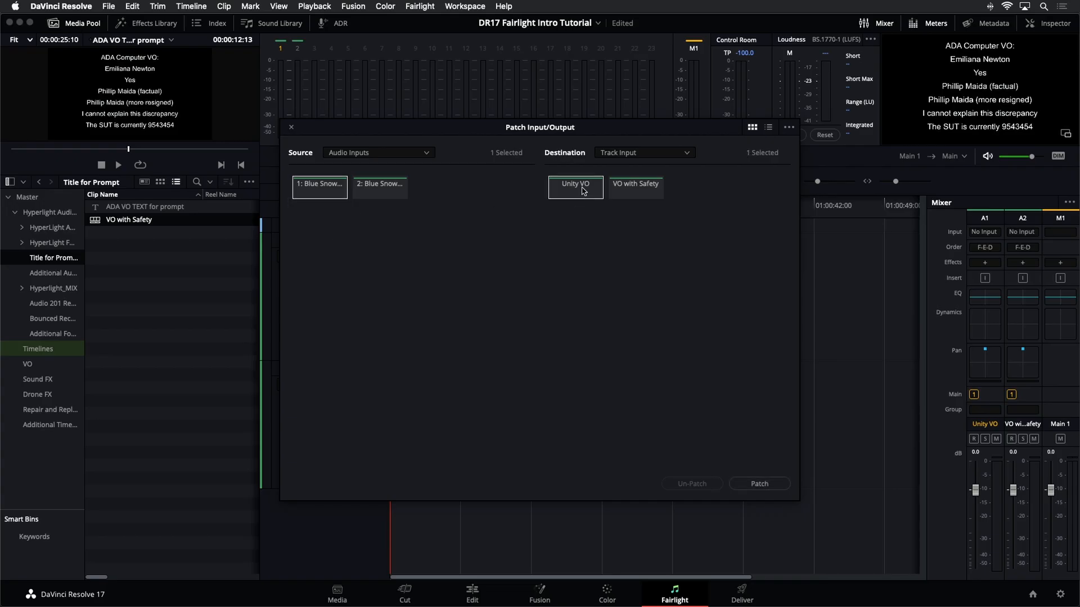
pyautogui.click(786, 482)
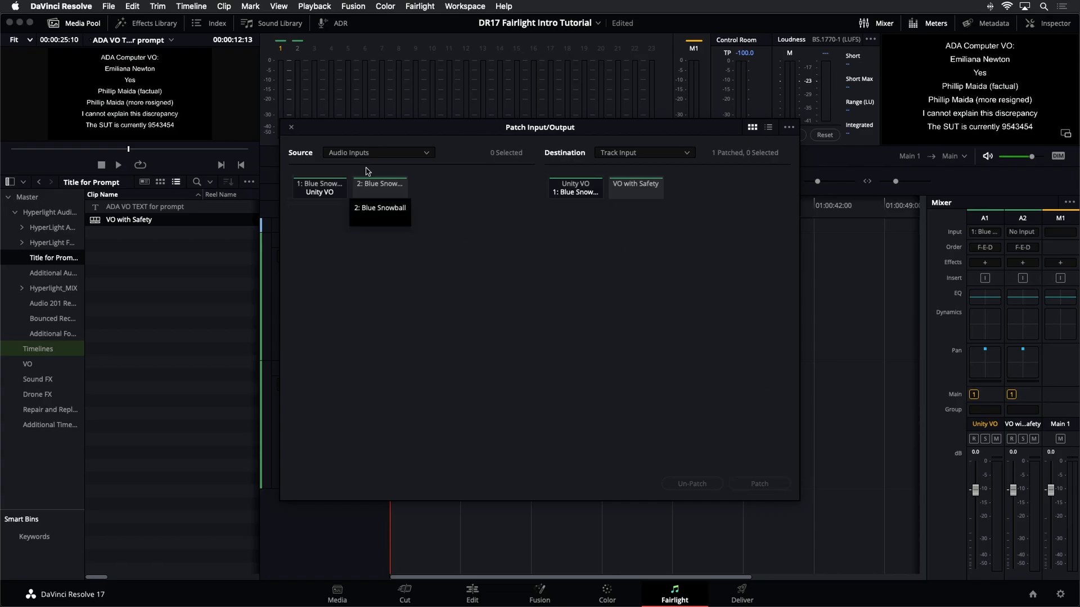
# Step: Patch the second Blue Snowball audio input to the VO with Safety track input and close the patching window
pyautogui.click(381, 193)
pyautogui.click(637, 191)
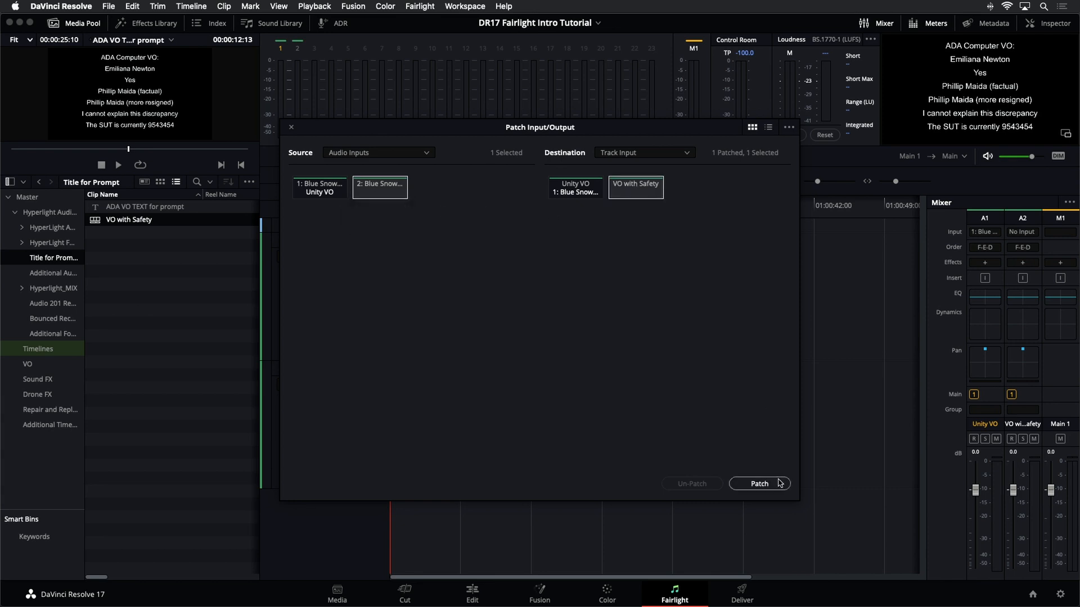
pyautogui.click(757, 484)
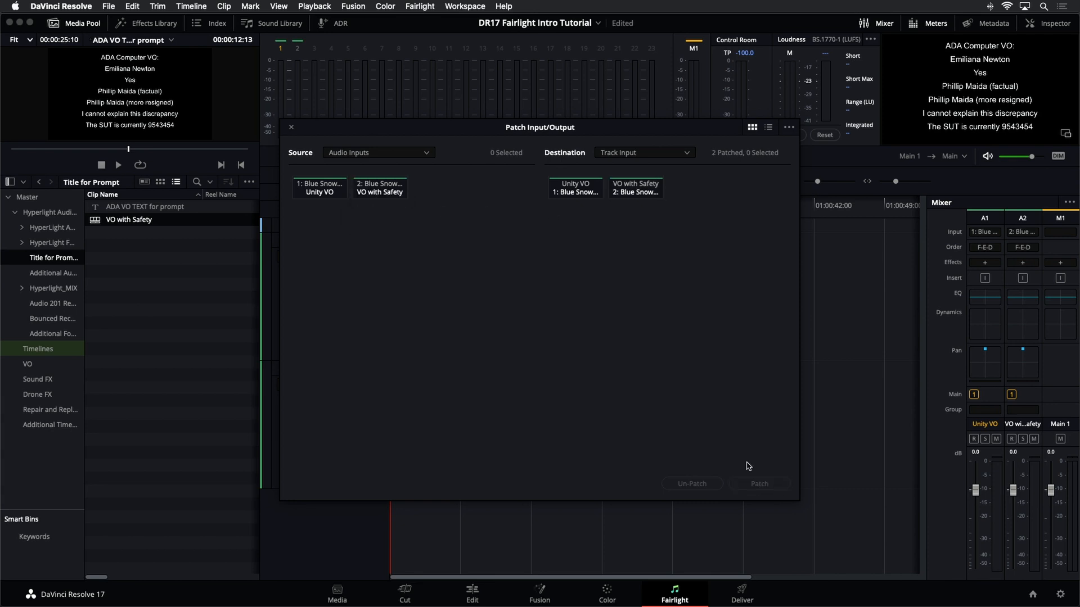
pyautogui.click(291, 128)
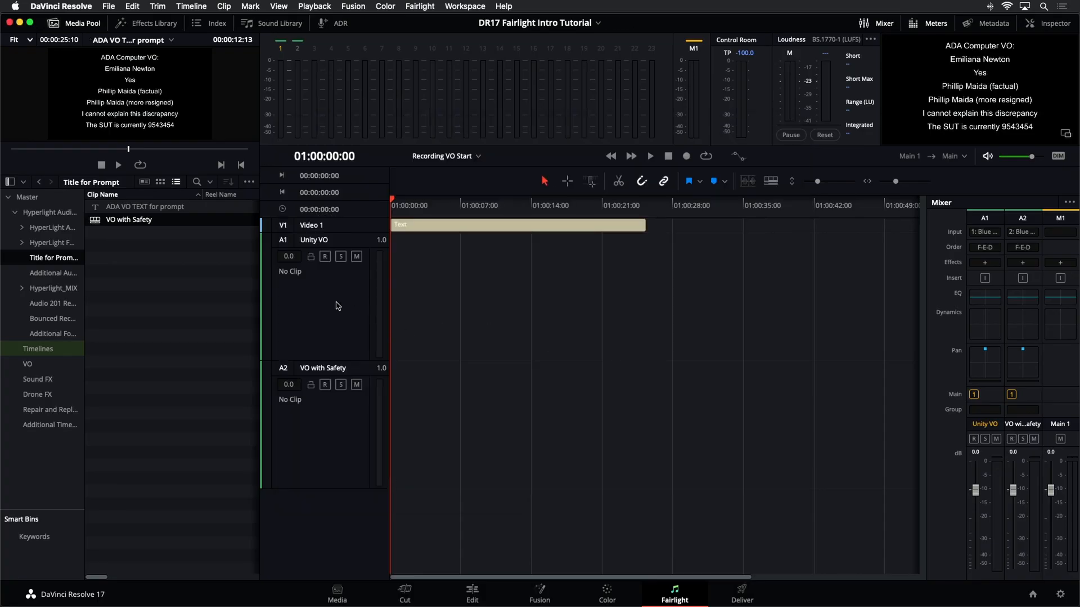
pyautogui.click(397, 203)
pyautogui.moveTo(428, 201)
pyautogui.mouseDown()
pyautogui.moveTo(465, 202)
pyautogui.moveTo(442, 202)
pyautogui.mouseUp()
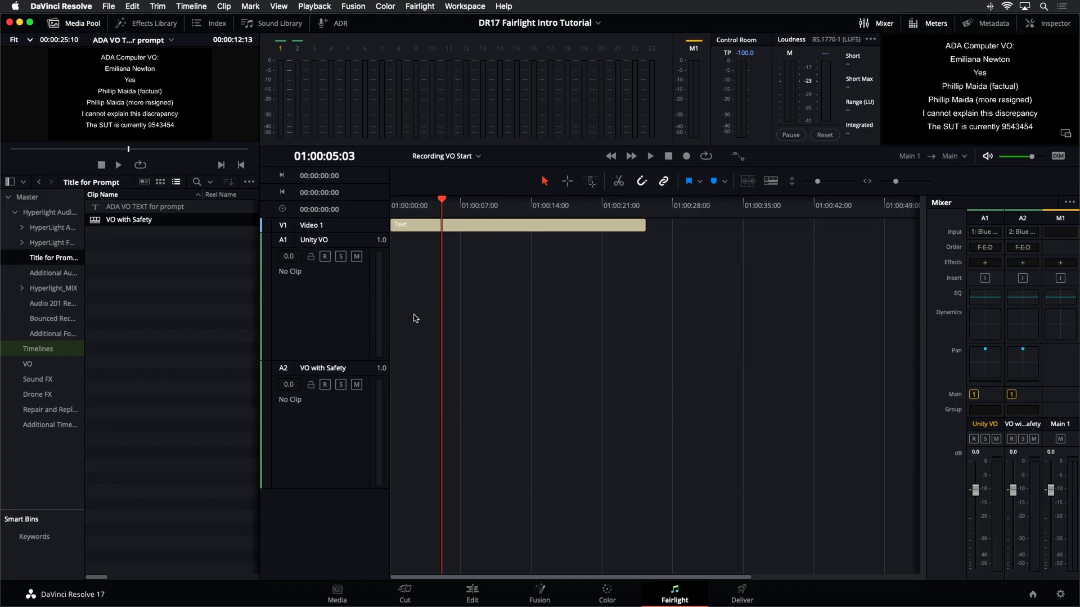
pyautogui.click(333, 276)
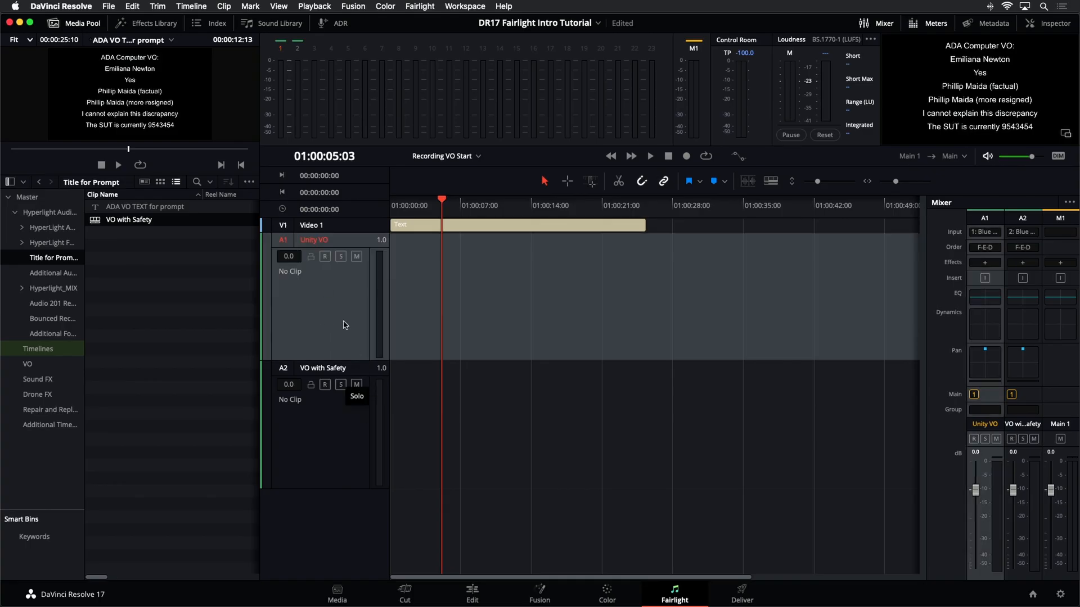
pyautogui.click(368, 339)
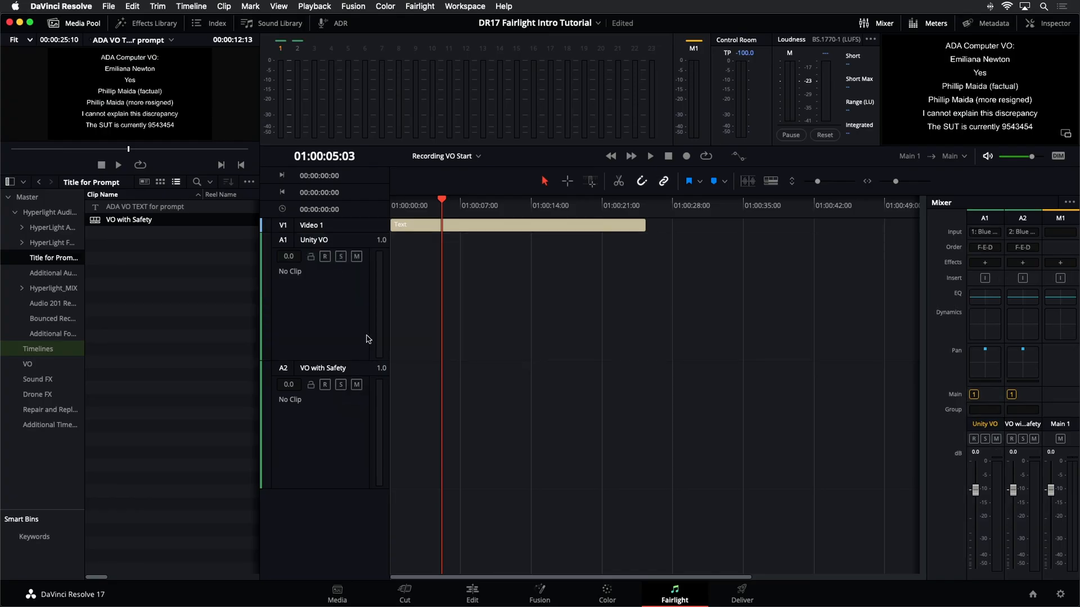
# Step: Set the record level of the VO with Safety track to -10 dB in its path settings
pyautogui.click(343, 439)
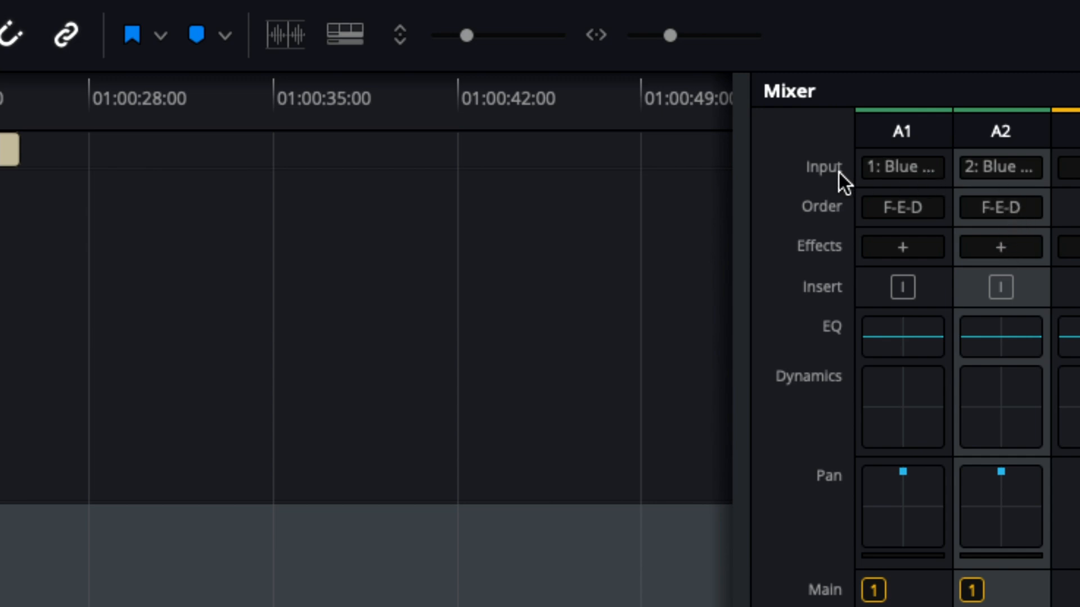
pyautogui.click(996, 167)
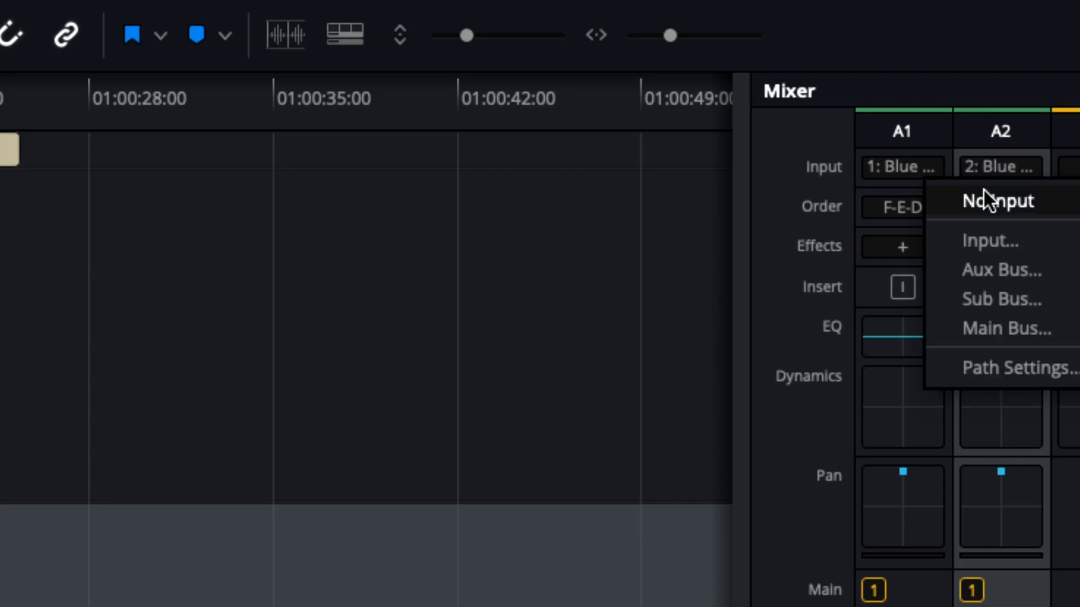
pyautogui.click(972, 376)
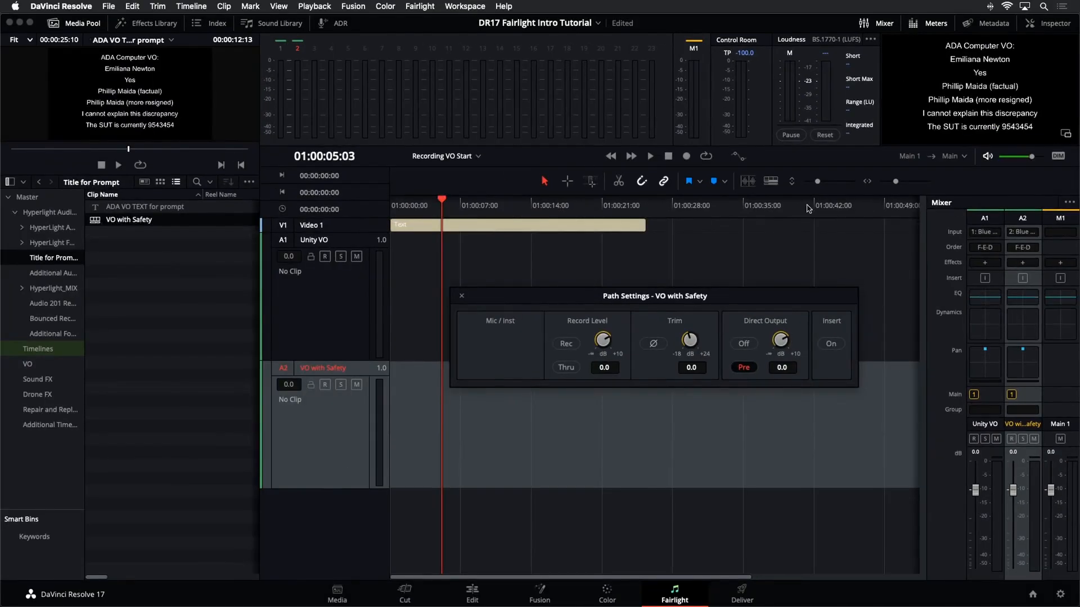
pyautogui.moveTo(641, 301); pyautogui.dragTo(638, 270)
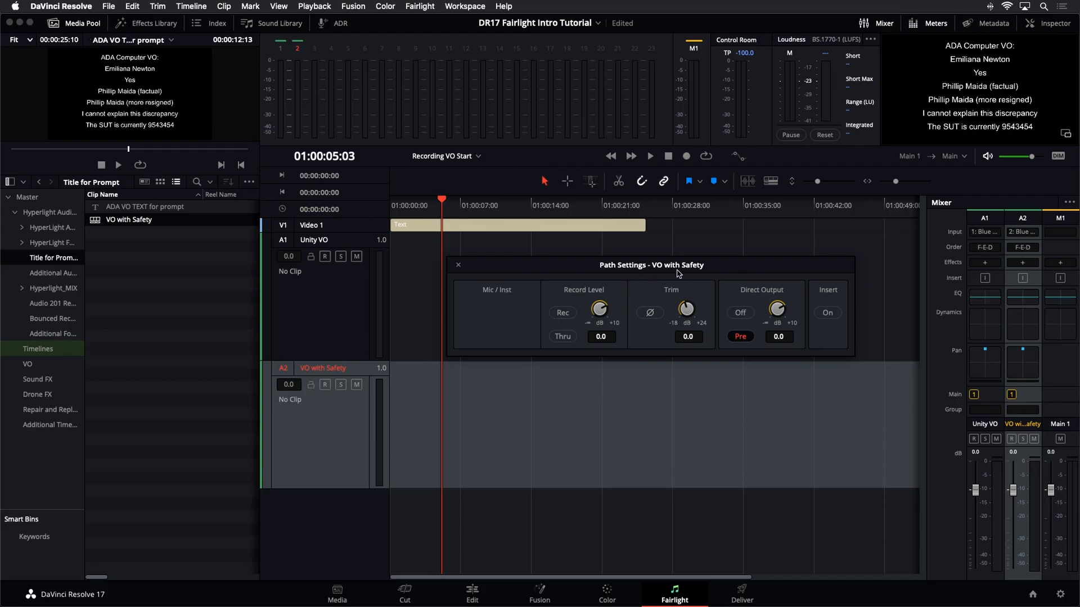
pyautogui.click(342, 297)
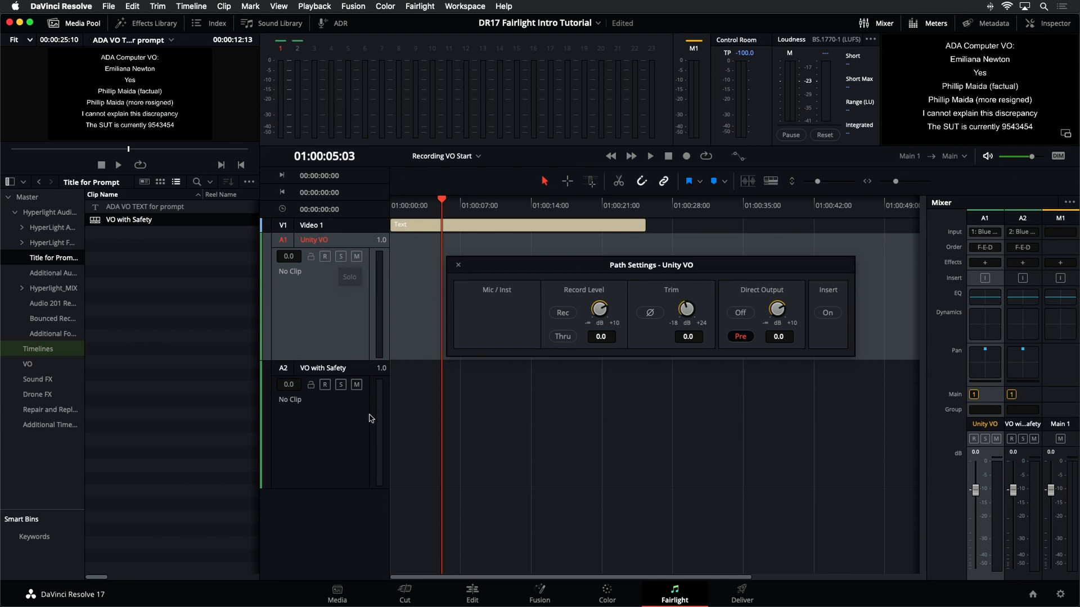
pyautogui.click(348, 437)
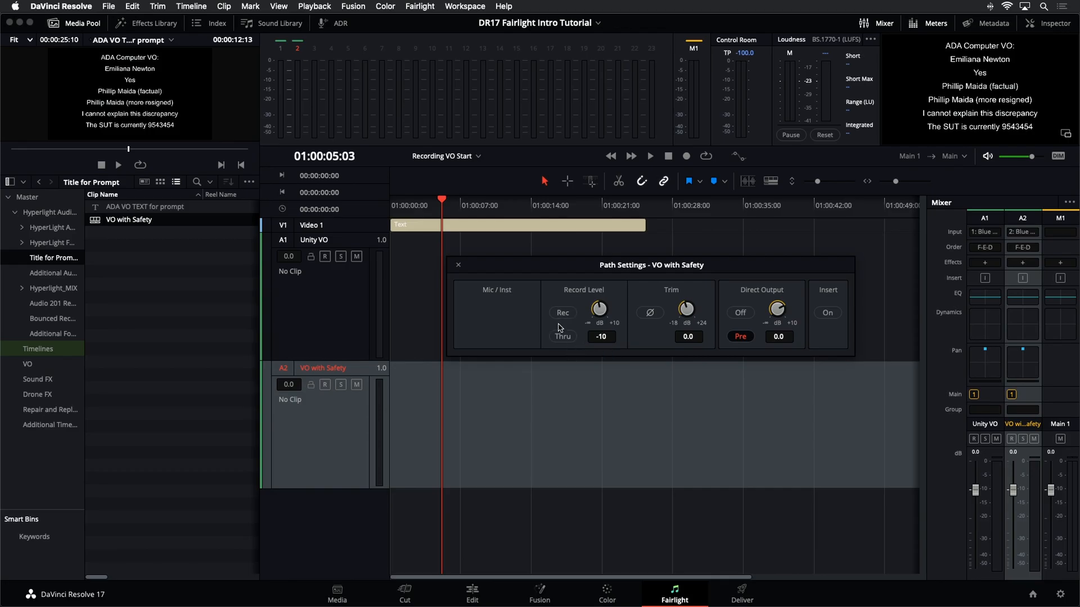
# Step: Arm the VO with Safety and Unity VO tracks for recording and return the playhead to the timeline start
pyautogui.click(562, 313)
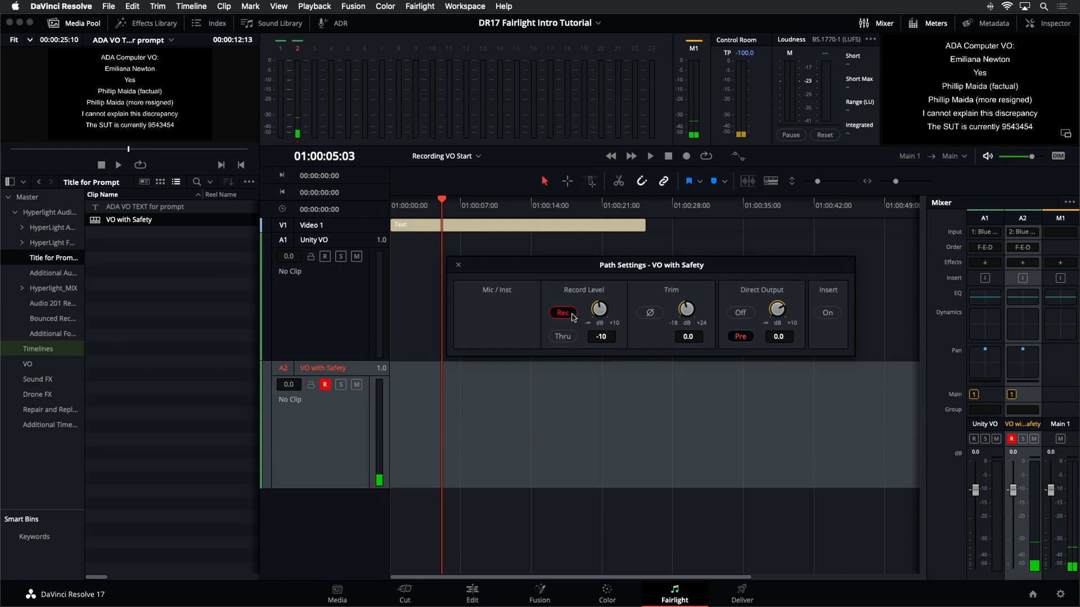
pyautogui.click(572, 317)
pyautogui.click(571, 317)
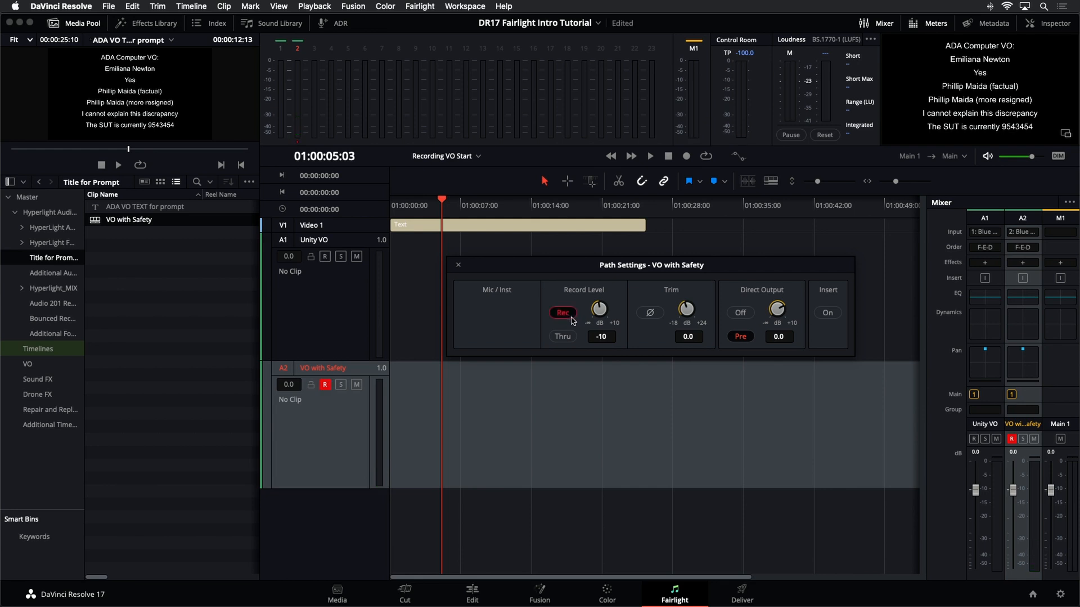
pyautogui.click(458, 266)
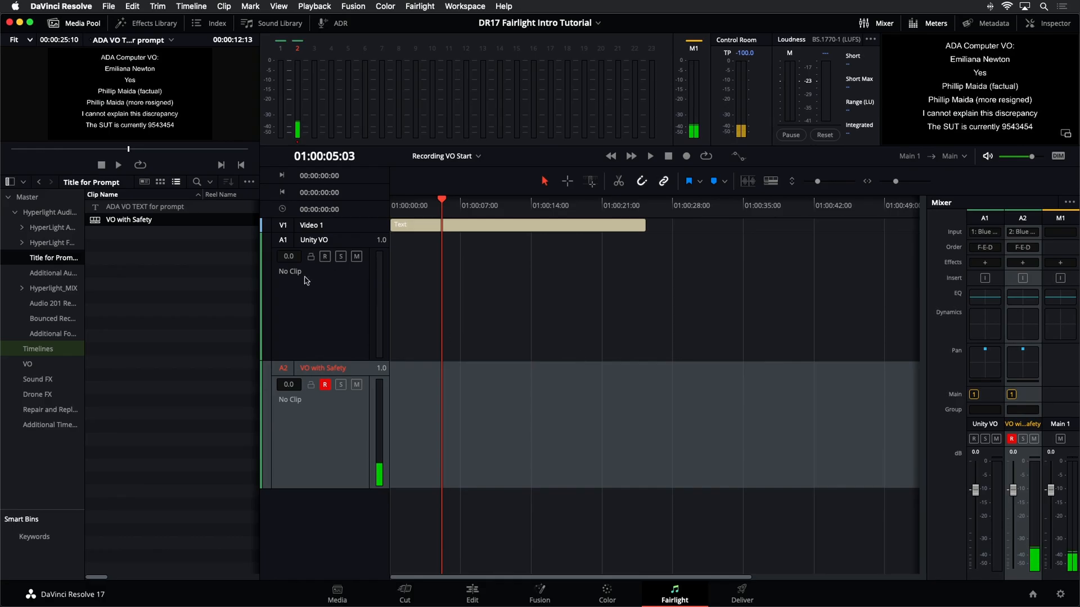
pyautogui.click(325, 257)
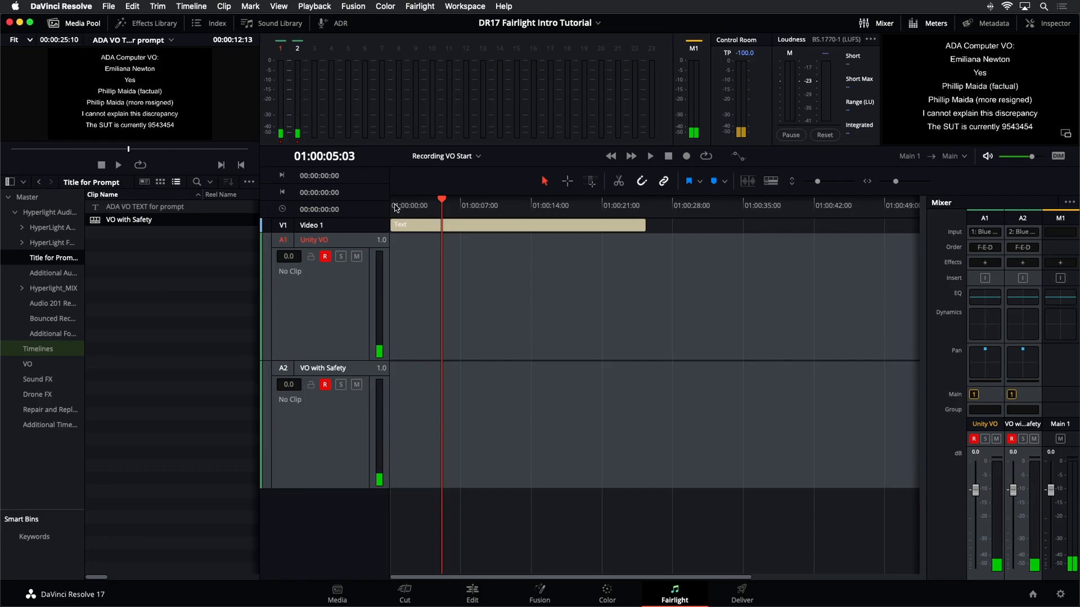
pyautogui.press('Home')
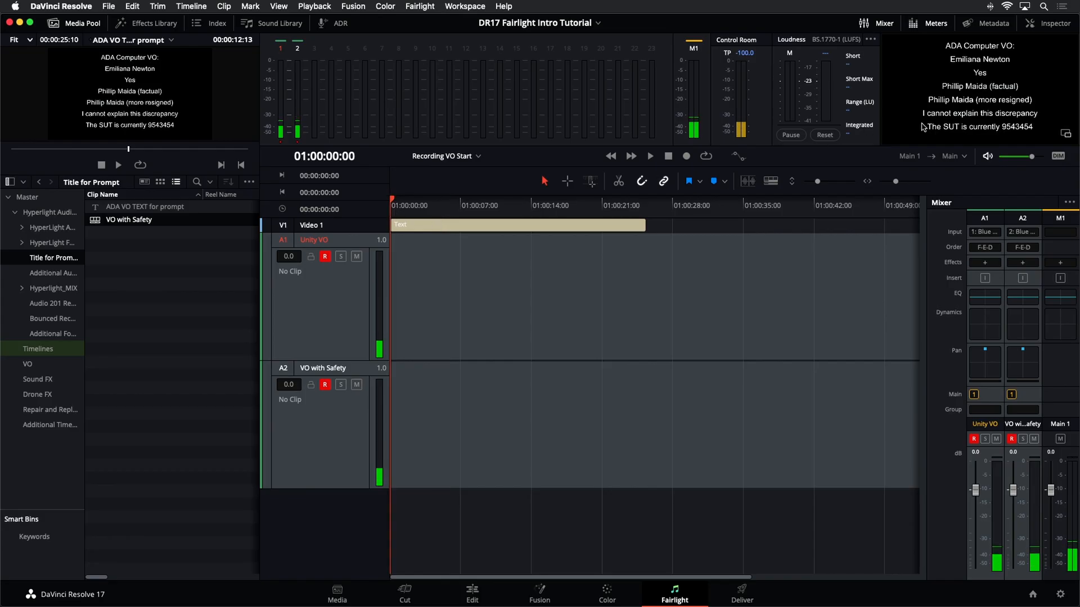
# Step: Float the viewer as a separate window, hide the meters and place the viewer clear of the track headers
pyautogui.click(1066, 135)
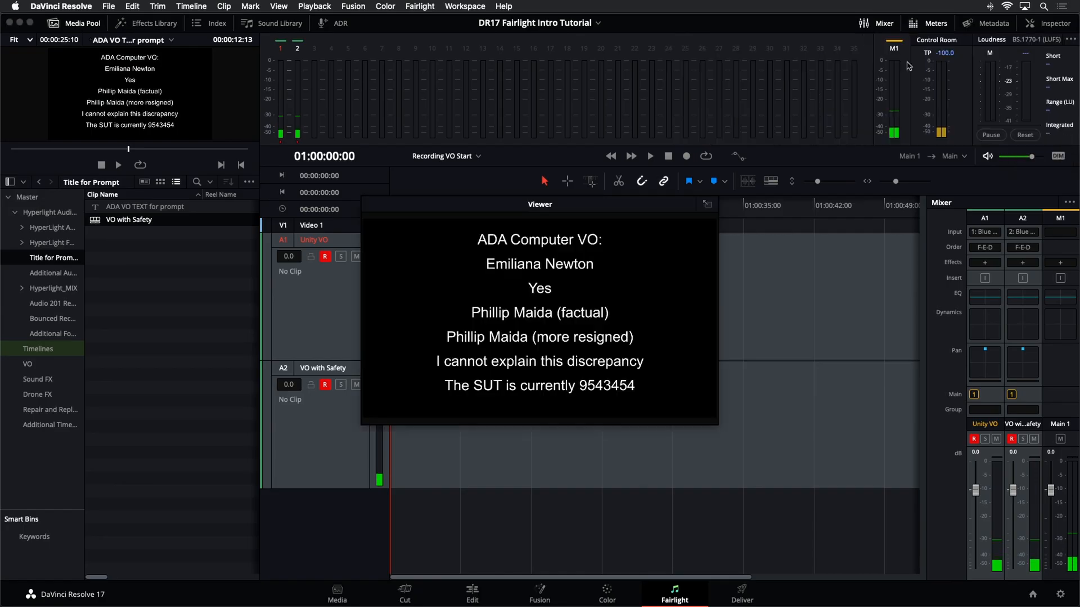
pyautogui.click(925, 23)
pyautogui.moveTo(661, 208); pyautogui.dragTo(849, 340)
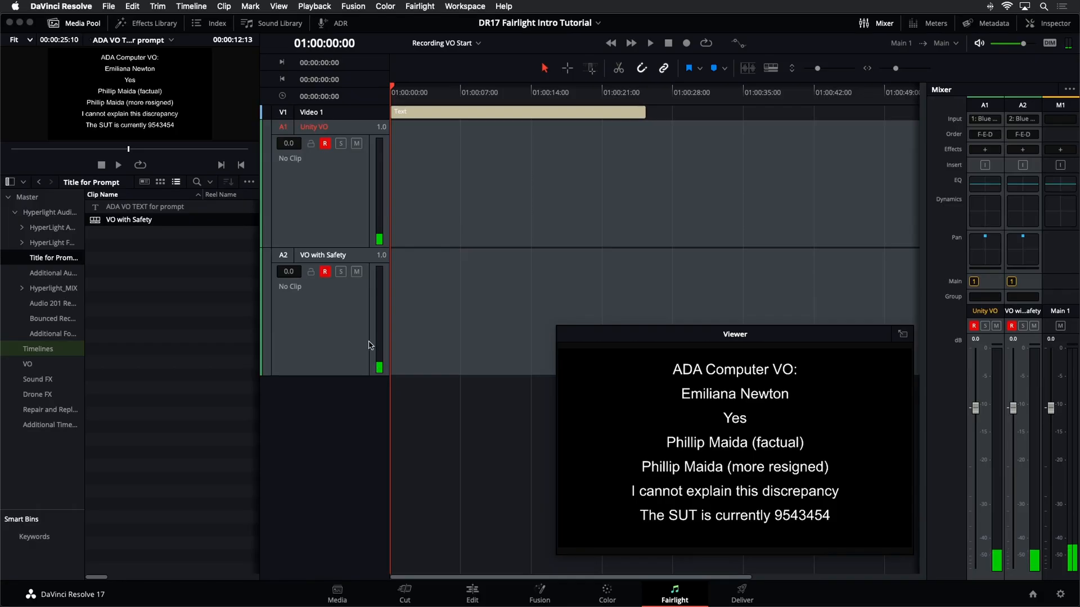
# Step: Record about 17 seconds of the prompt voiceover onto both armed tracks at once
pyautogui.click(1029, 119)
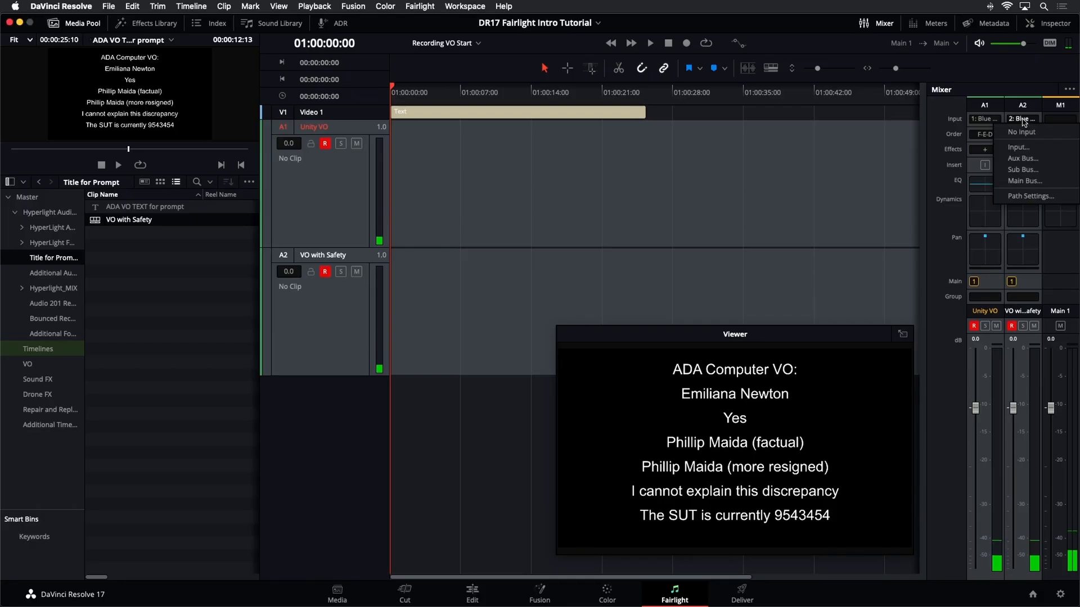
pyautogui.click(999, 200)
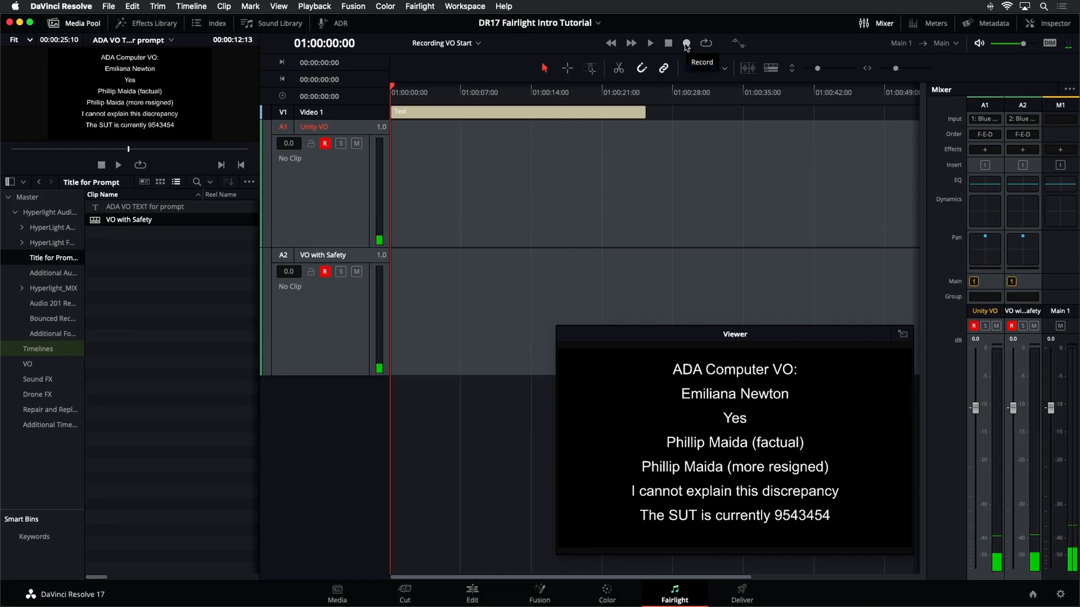
pyautogui.click(686, 44)
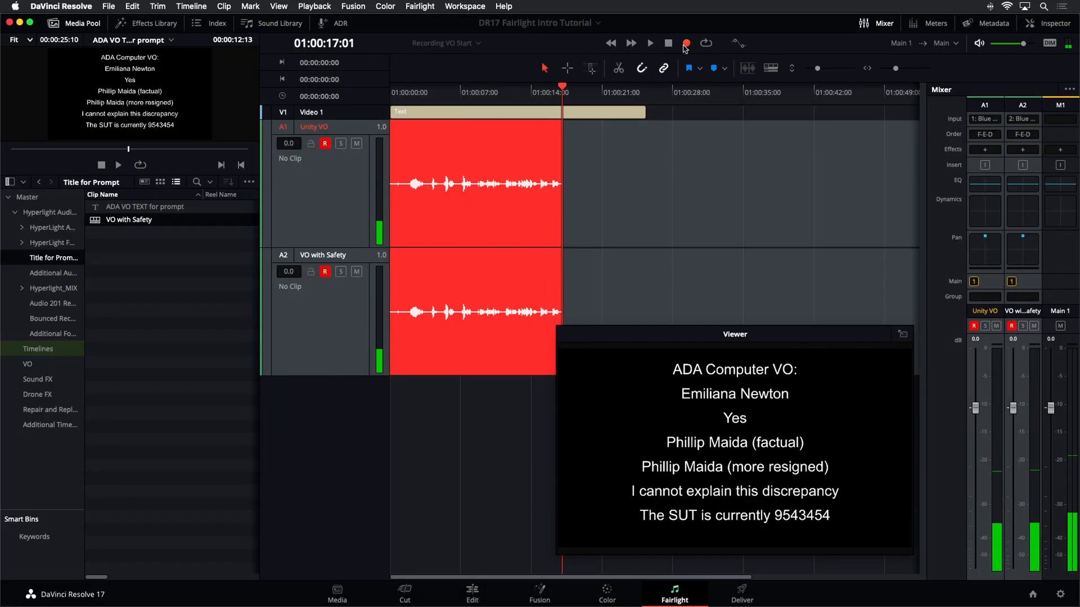
pyautogui.click(685, 47)
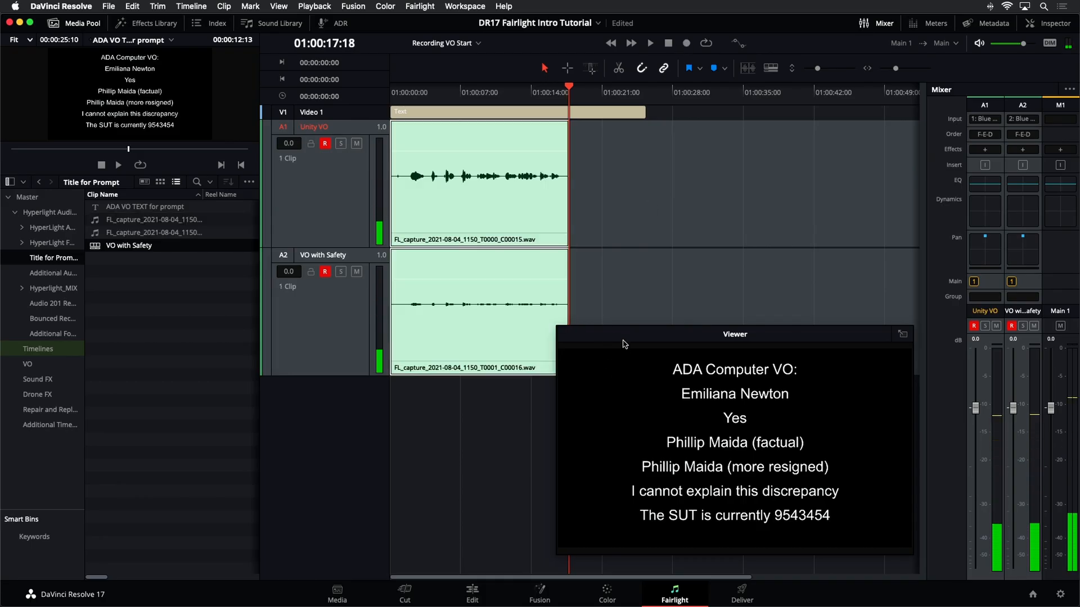
# Step: Move the floating viewer off the recorded clips and disarm both audio tracks
pyautogui.moveTo(622, 336); pyautogui.dragTo(694, 264)
pyautogui.click(324, 144)
pyautogui.click(325, 271)
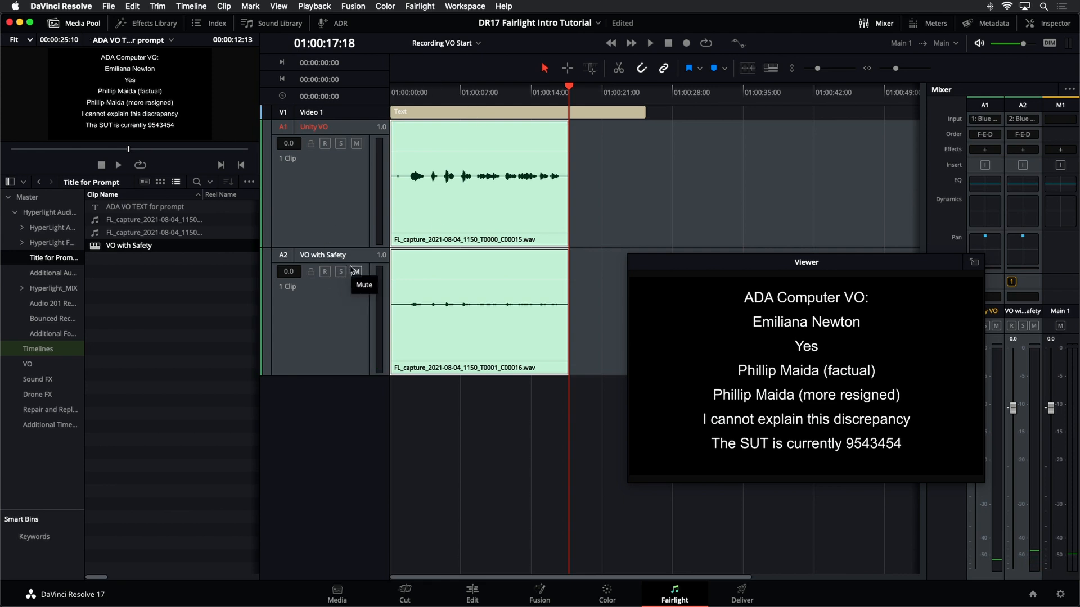
# Step: Raise the VO with Safety clip's volume by about 10.1 dB and raise the Unity VO clip's volume slightly
pyautogui.press('super+equal')
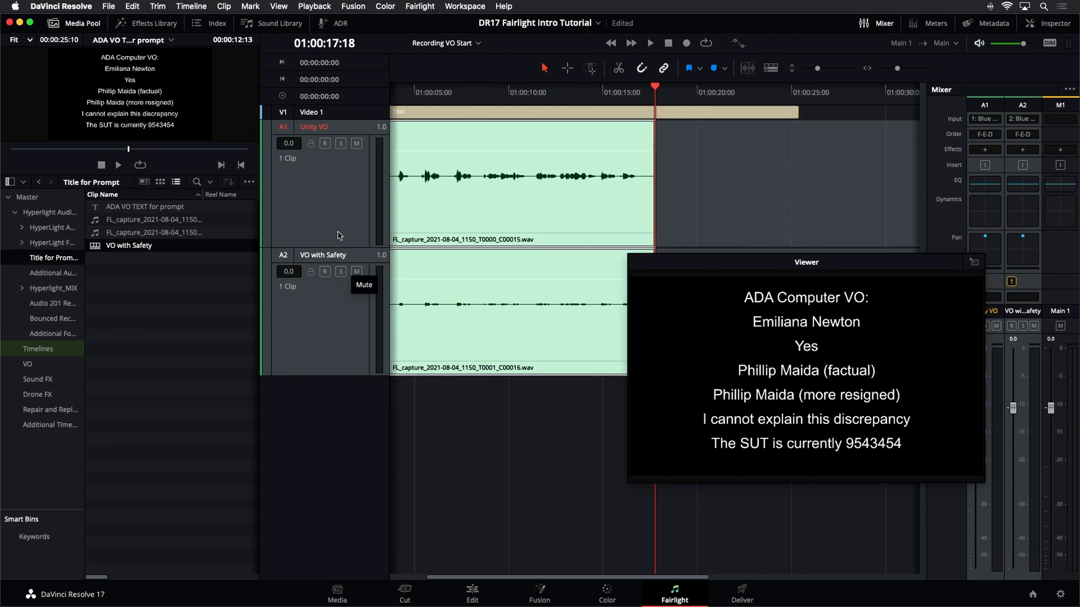
pyautogui.click(348, 346)
pyautogui.click(445, 388)
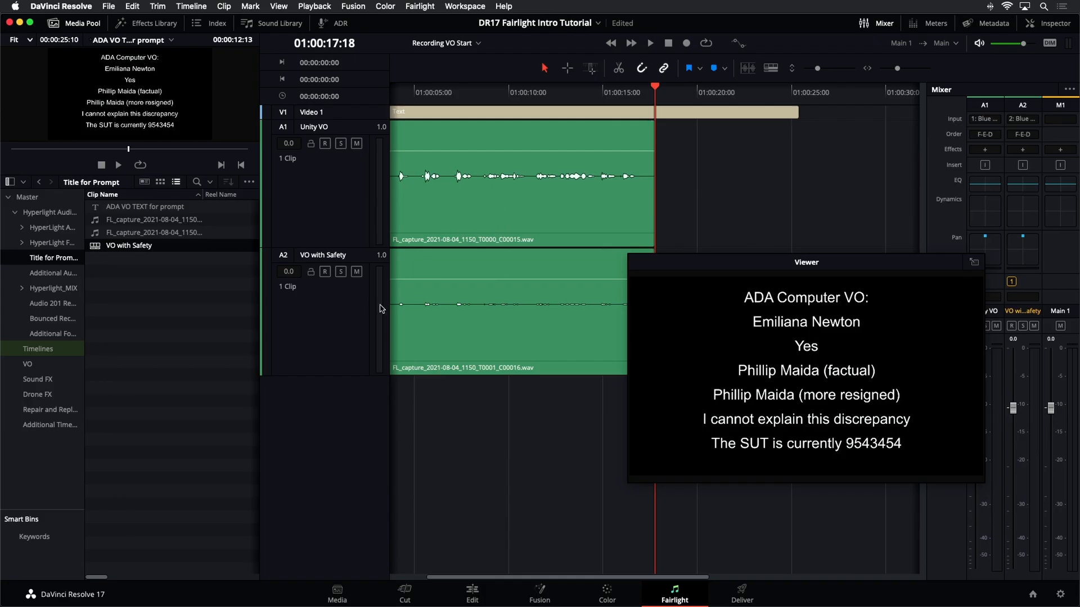
pyautogui.moveTo(475, 279); pyautogui.dragTo(475, 271)
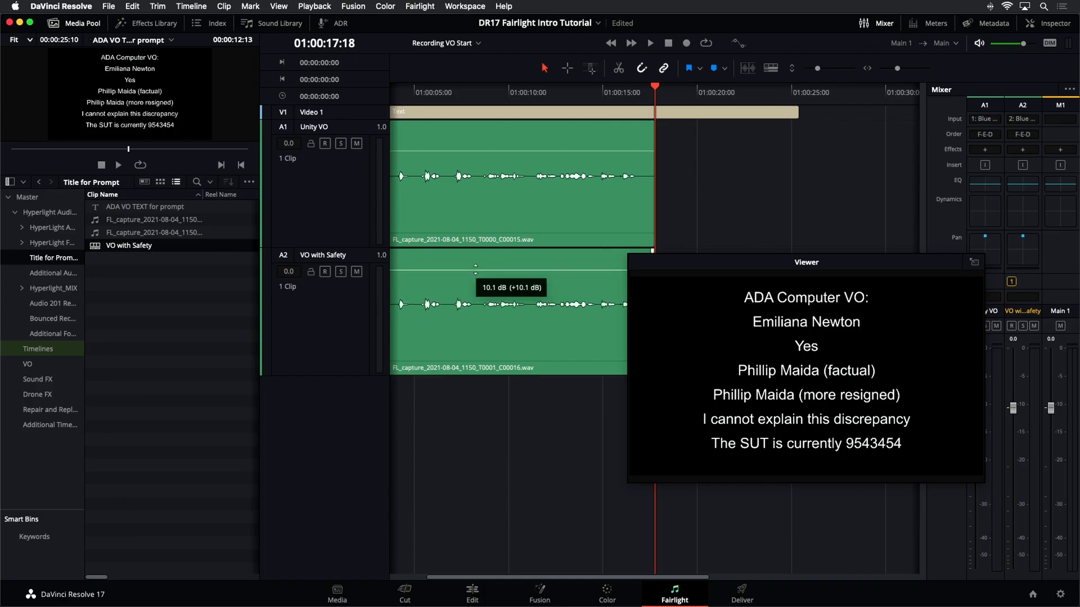
pyautogui.moveTo(500, 149); pyautogui.dragTo(497, 146)
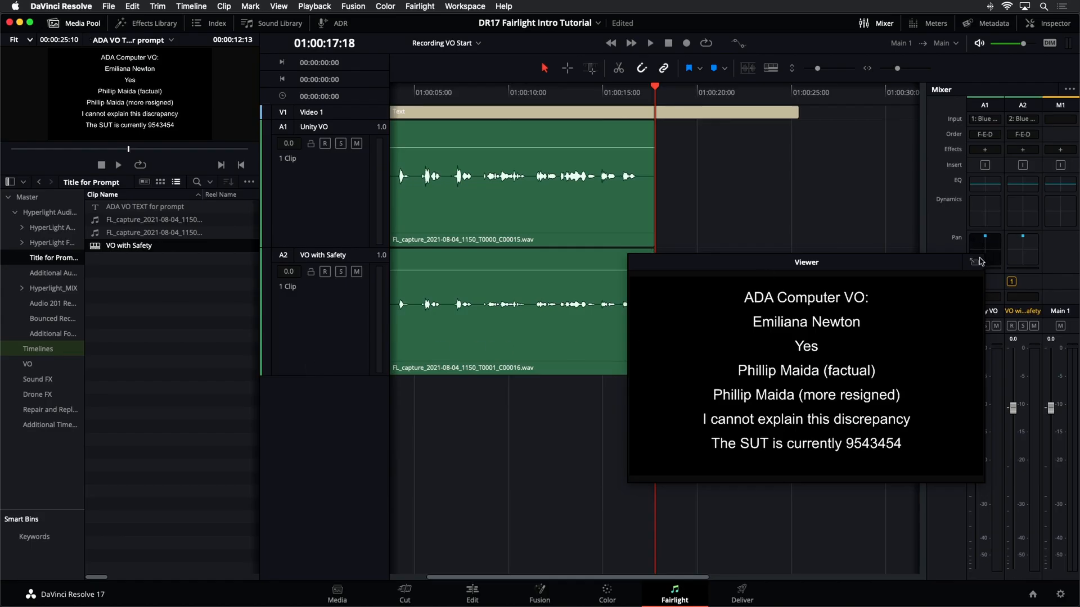
# Step: Dock the floating viewer and show the ADR setup options
pyautogui.click(975, 264)
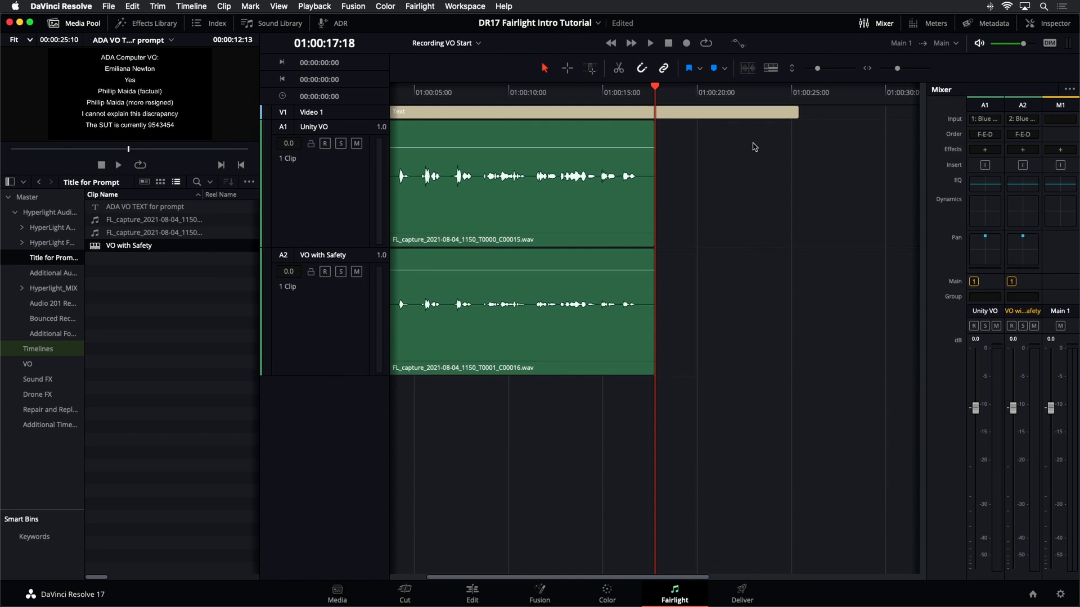
pyautogui.click(340, 24)
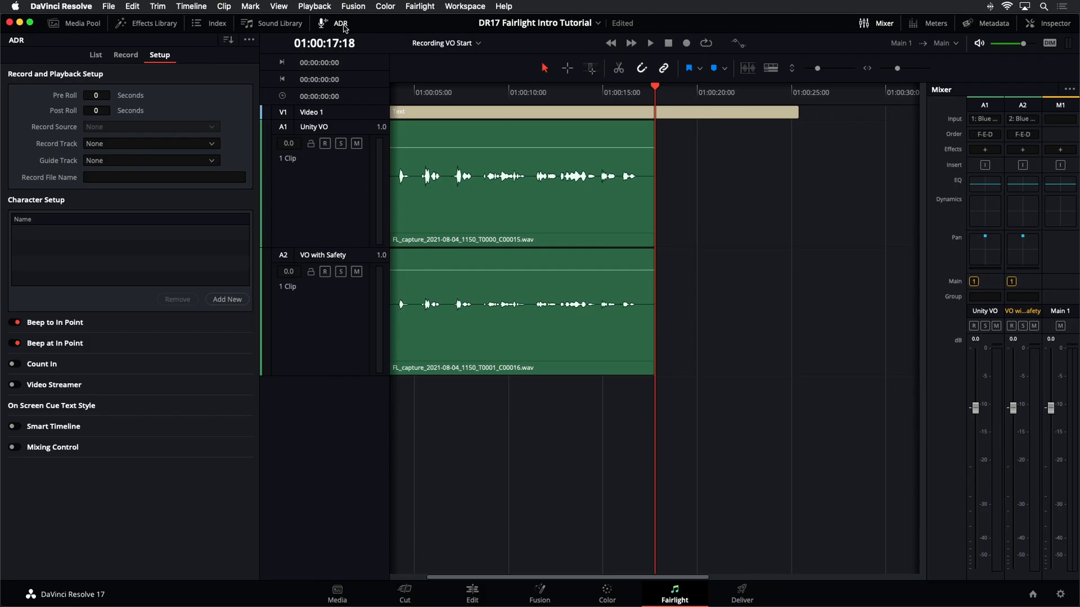
# Step: Open the ADR Session Start timeline from the Timelines bin of the media pool
pyautogui.click(85, 25)
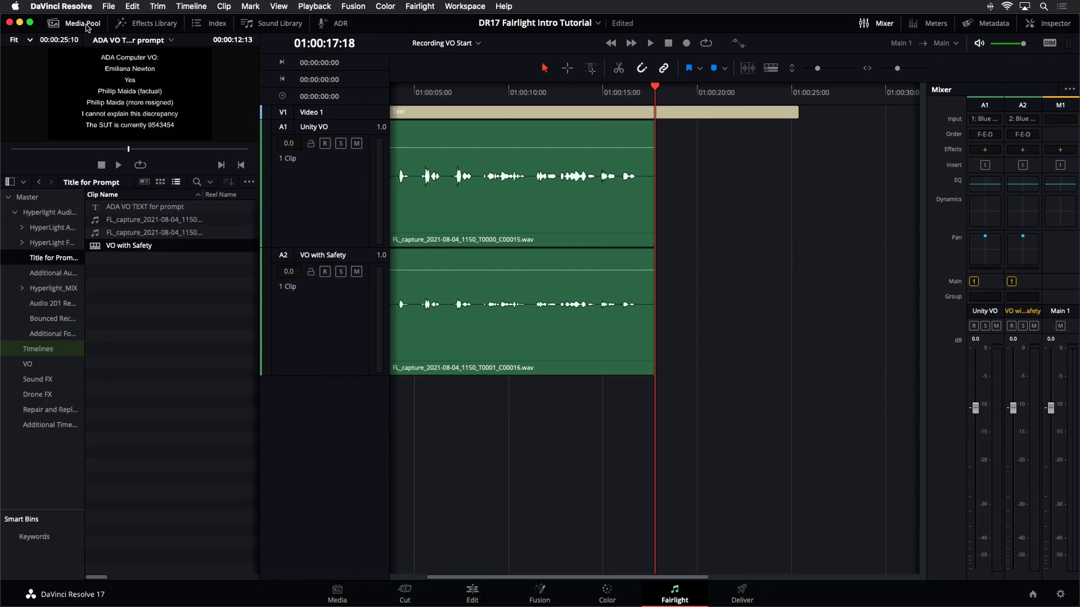
pyautogui.click(52, 354)
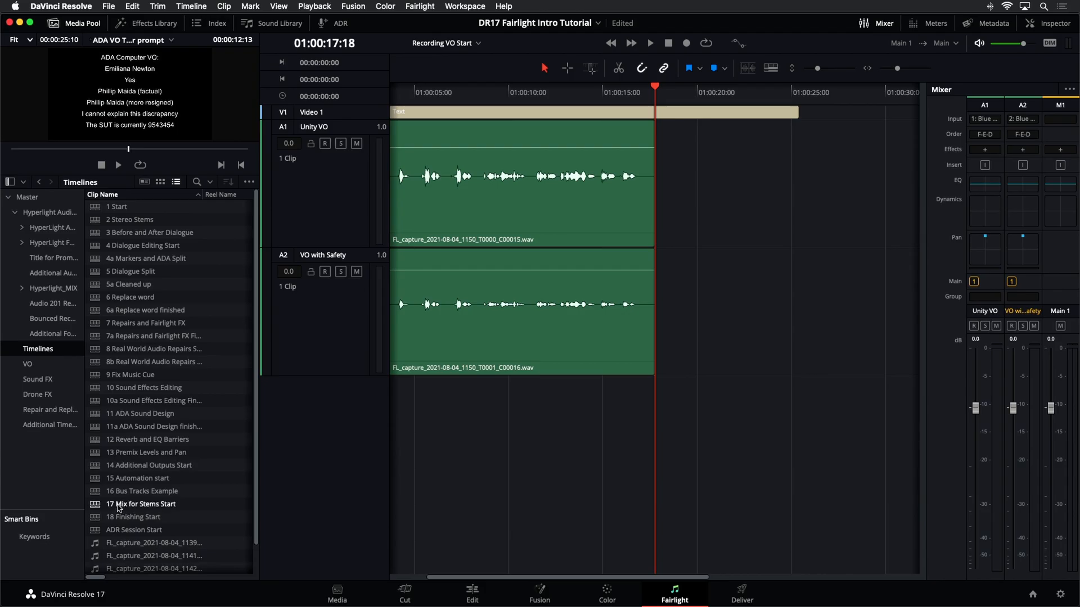
pyautogui.doubleClick(101, 528)
pyautogui.scroll(-1, 101, 523)
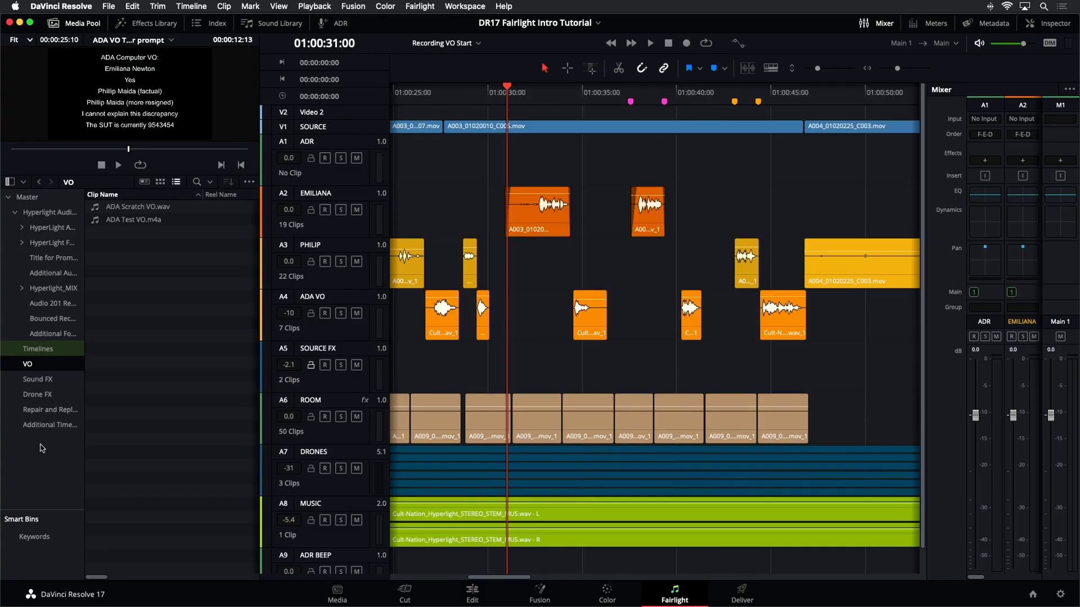
# Step: Create a new bin inside the VO bin and name it ADR Session 1
pyautogui.rightClick(41, 448)
pyautogui.click(68, 453)
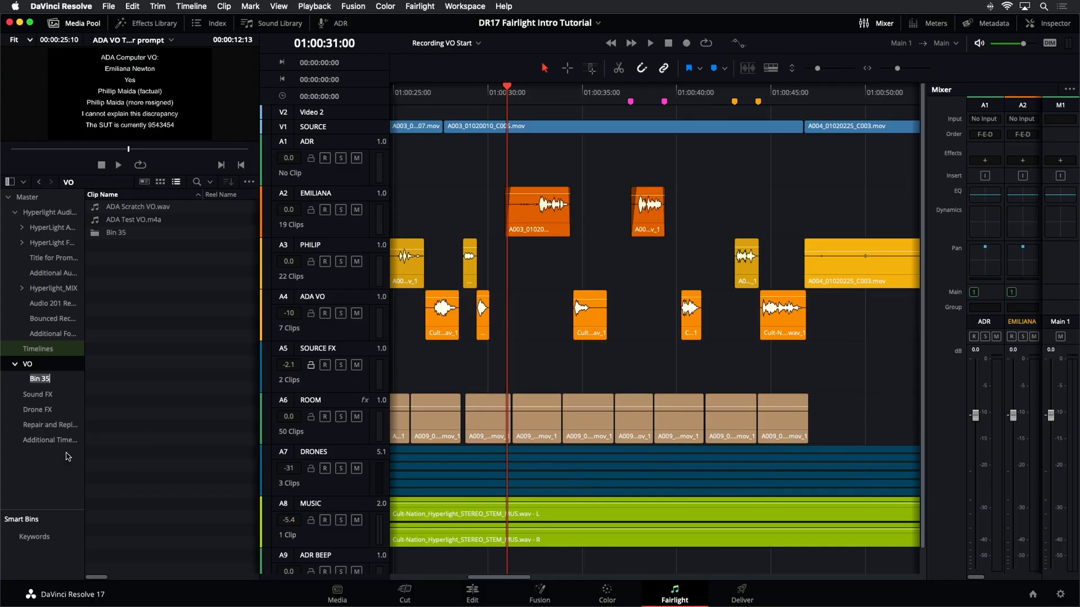
pyautogui.doubleClick(120, 233)
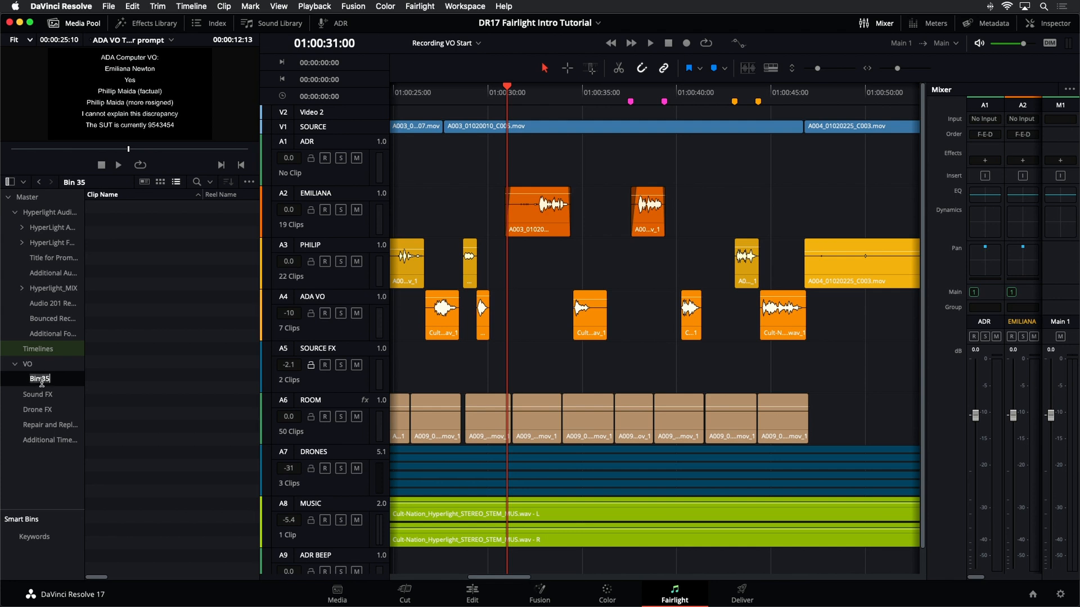
pyautogui.write('ADR Se')
# Step: Tag the ADR Session 1 bin blue, check the tag by selecting the Sound FX bin, and reselect ADR Session 1
pyautogui.rightClick(41, 382)
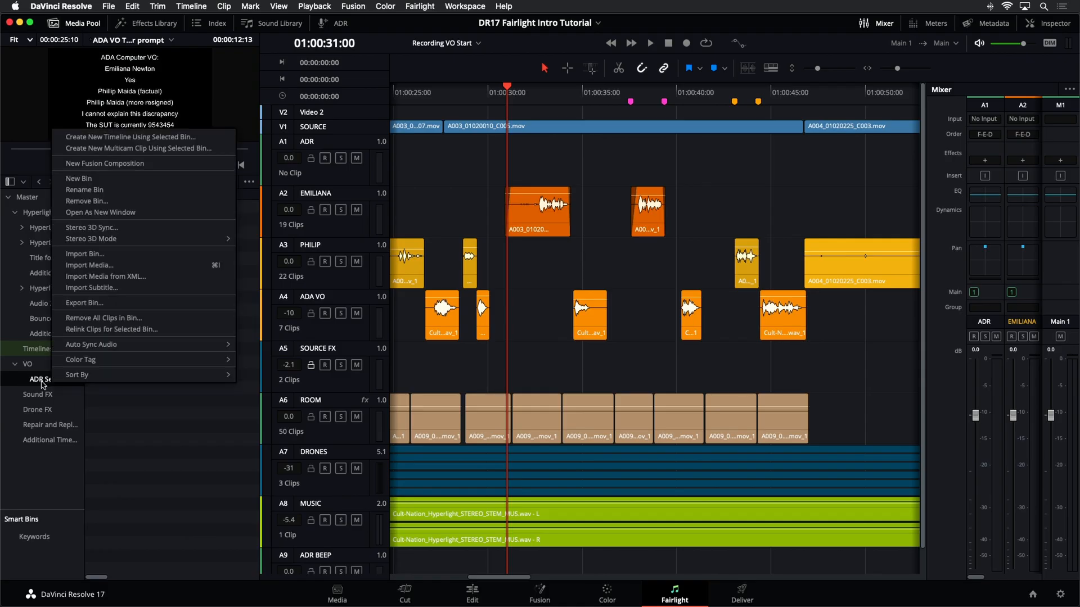
pyautogui.moveTo(79, 362)
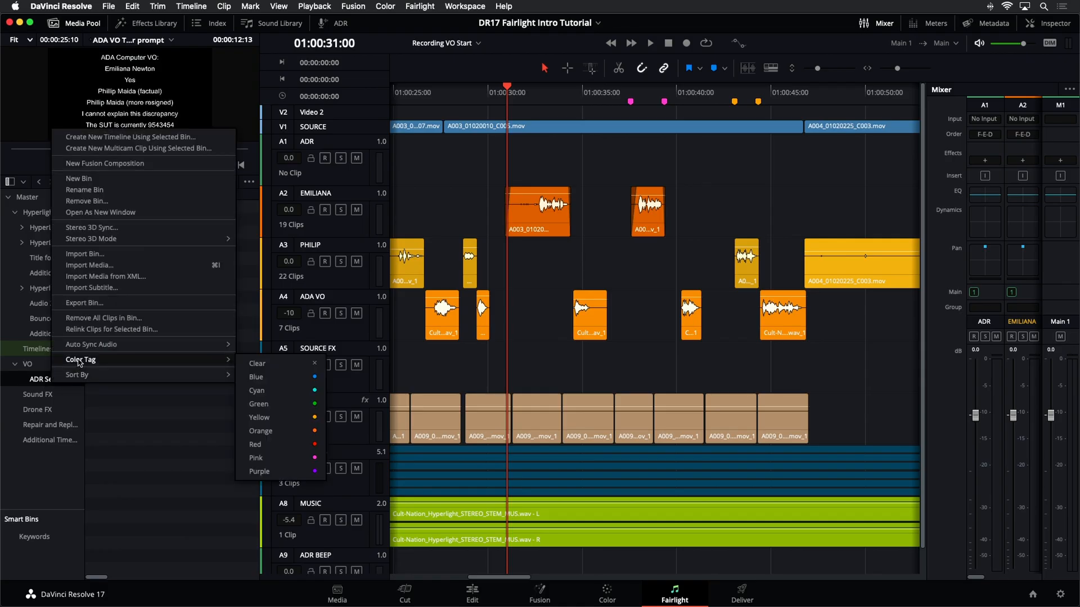
pyautogui.click(275, 380)
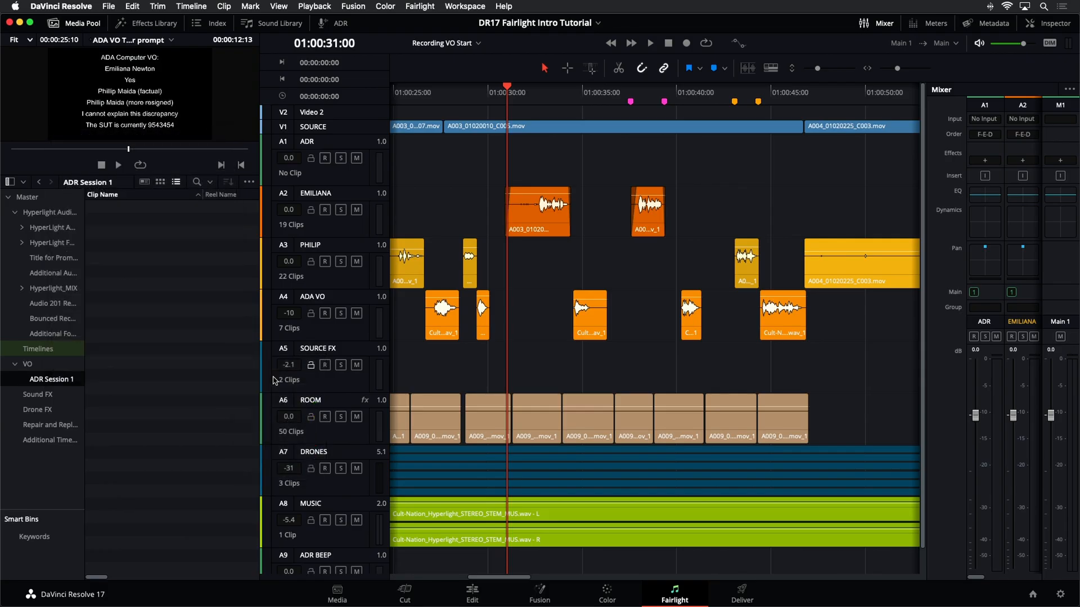
pyautogui.click(39, 394)
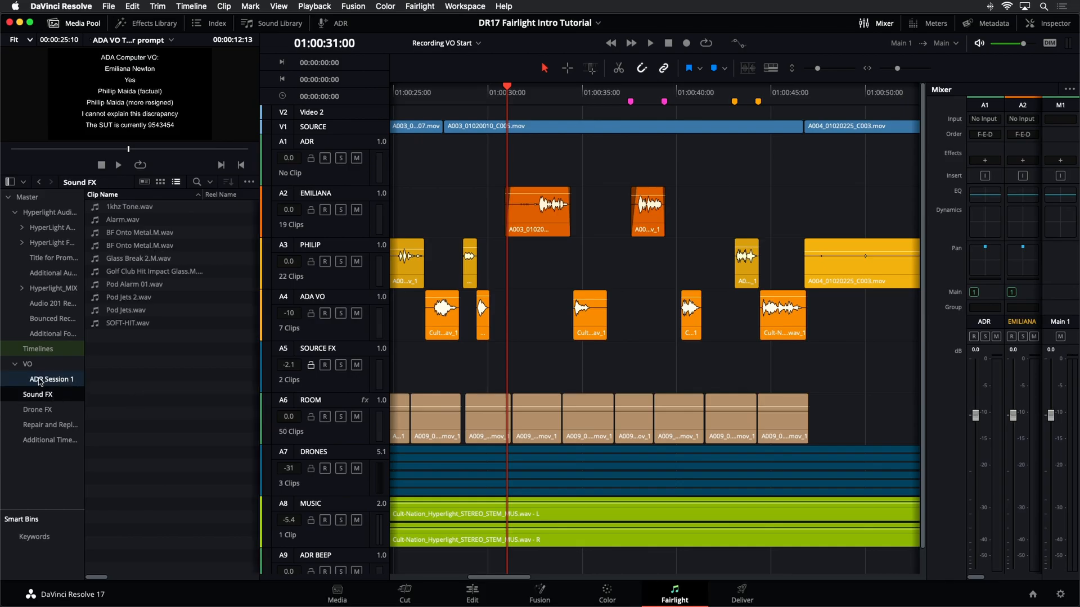
pyautogui.click(40, 380)
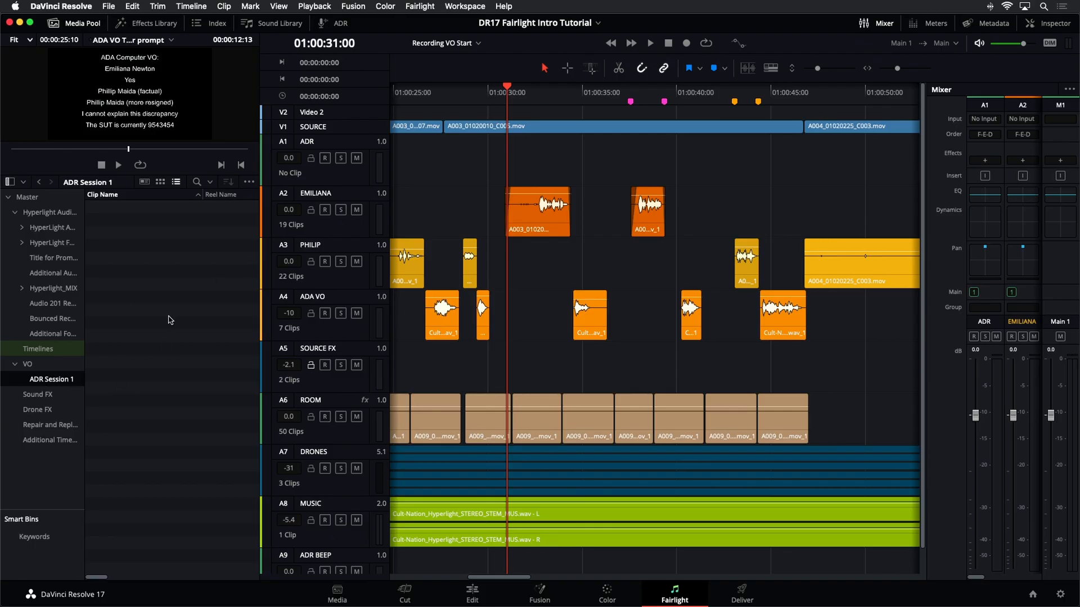
# Step: Display the ADR setup and the meters with the viewer, and place the playhead on the first pink marker at 01:00:37:13
pyautogui.click(341, 23)
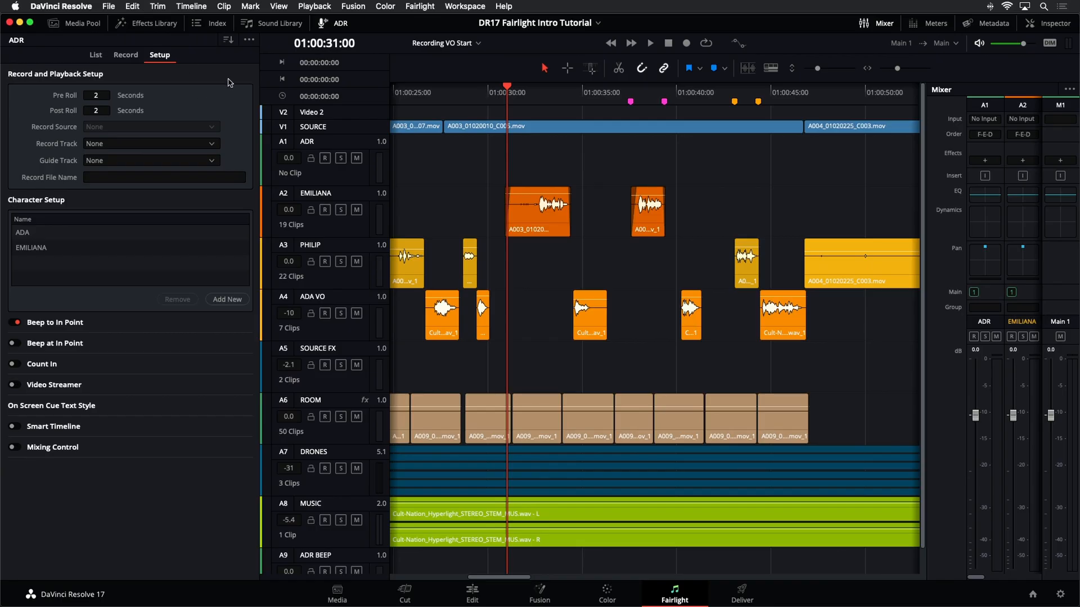
pyautogui.click(930, 23)
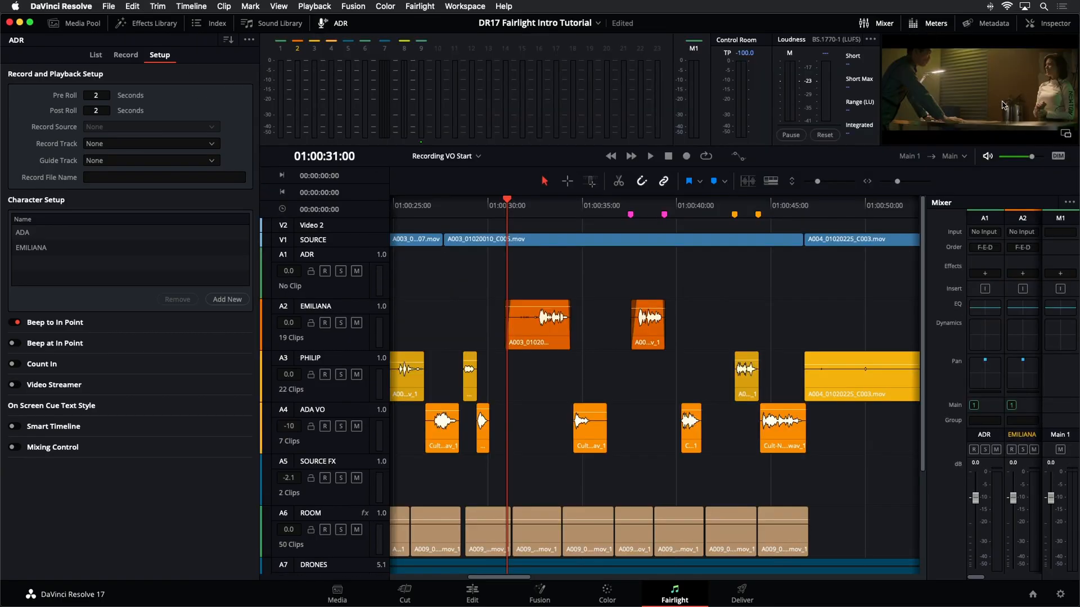
pyautogui.click(632, 205)
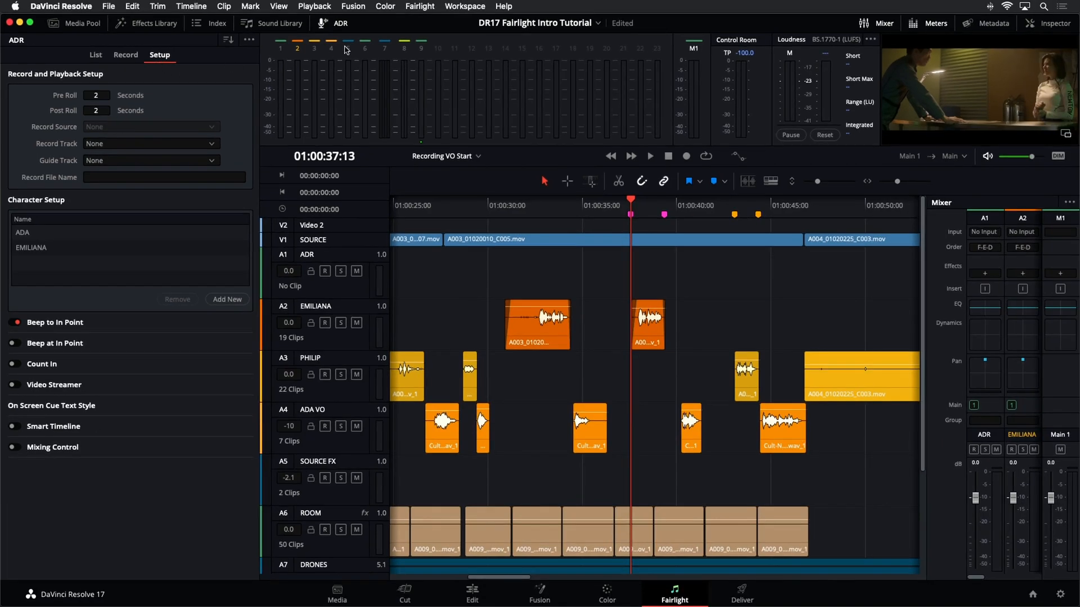
# Step: Set the ADR pre-roll to 6 seconds and select the ADR track
pyautogui.click(342, 26)
pyautogui.click(343, 25)
pyautogui.click(343, 26)
pyautogui.click(342, 25)
pyautogui.click(362, 294)
pyautogui.click(364, 296)
pyautogui.click(364, 297)
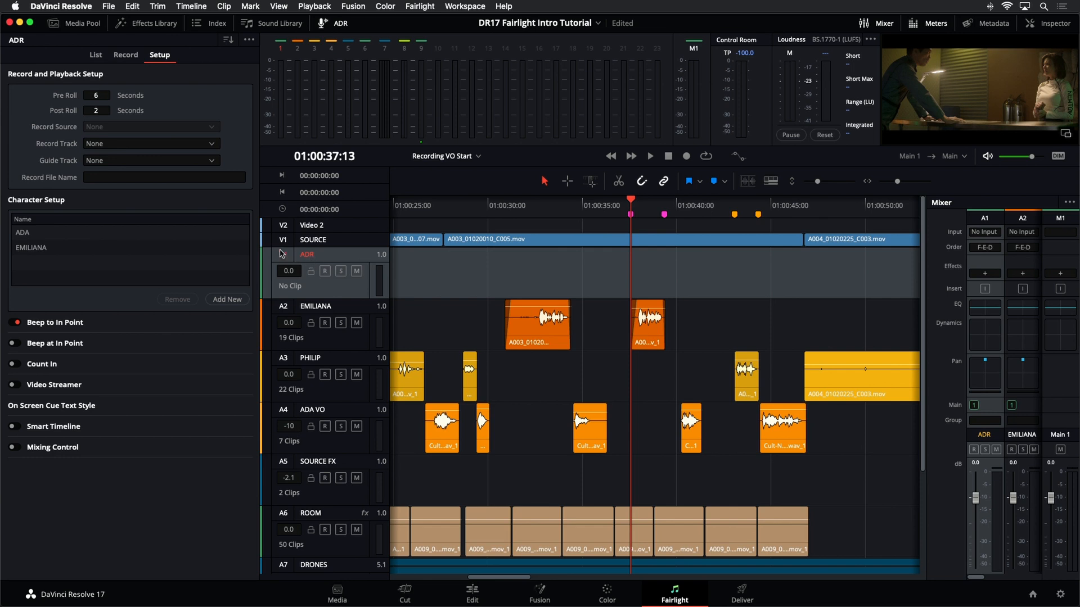
# Step: Set the ADR record track to ADR and the record source to 1: Blue Snowball
pyautogui.click(134, 144)
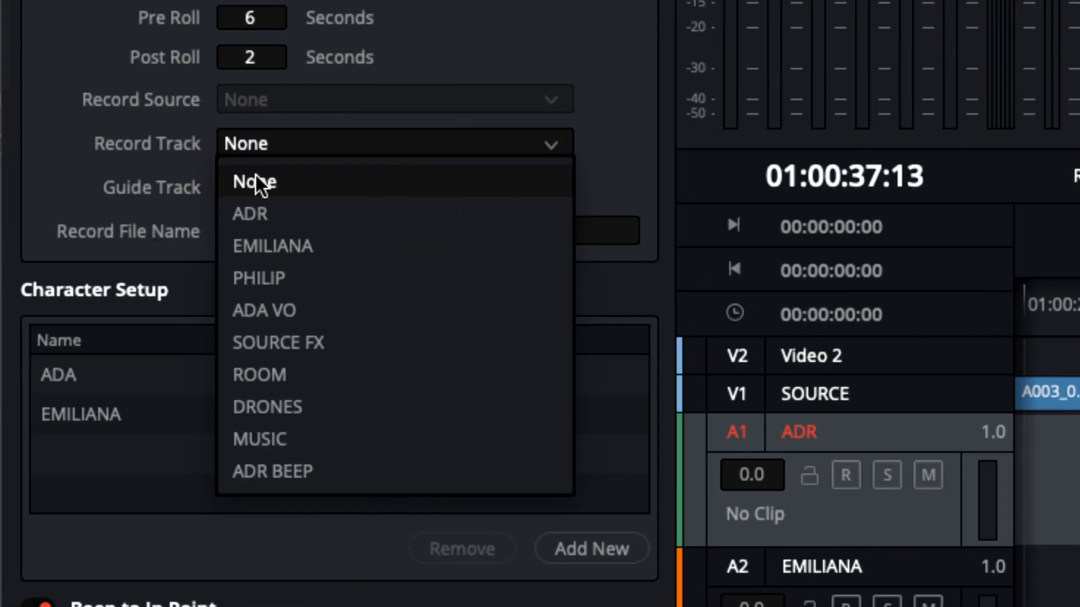
pyautogui.click(275, 217)
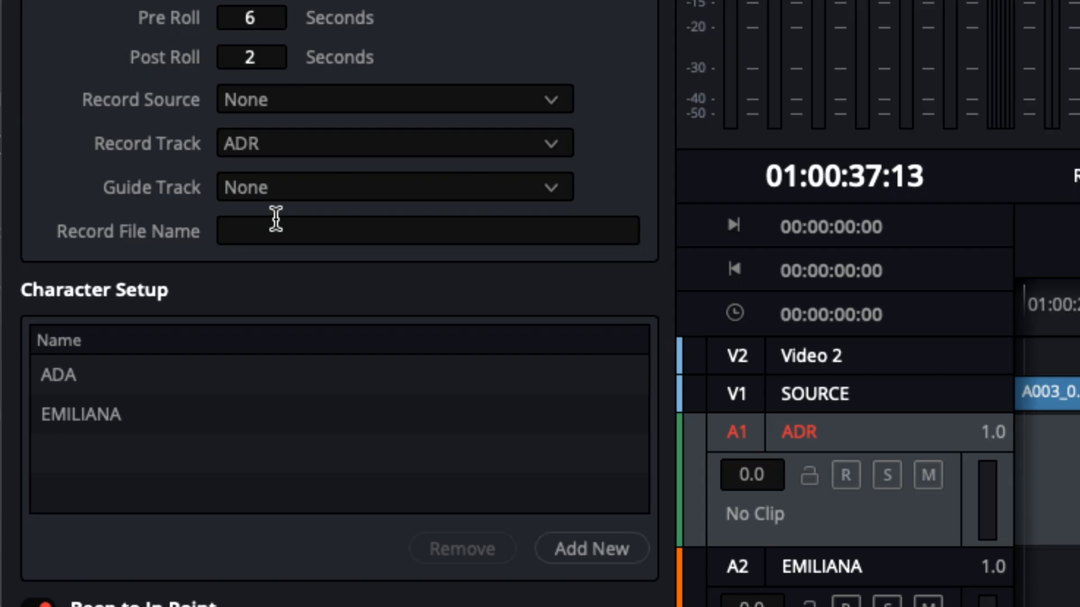
pyautogui.click(356, 106)
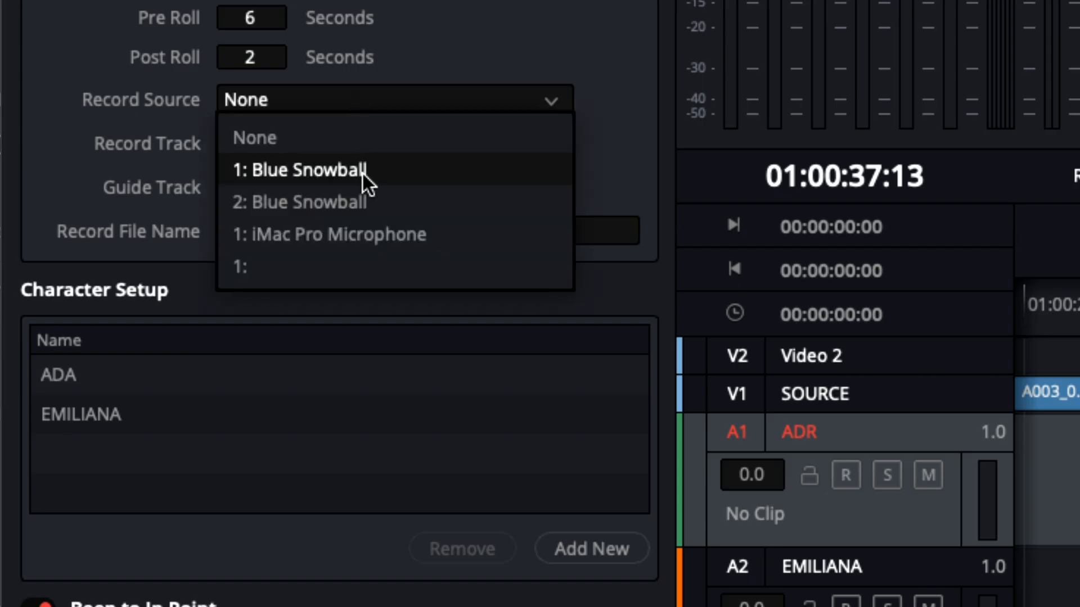
pyautogui.click(327, 172)
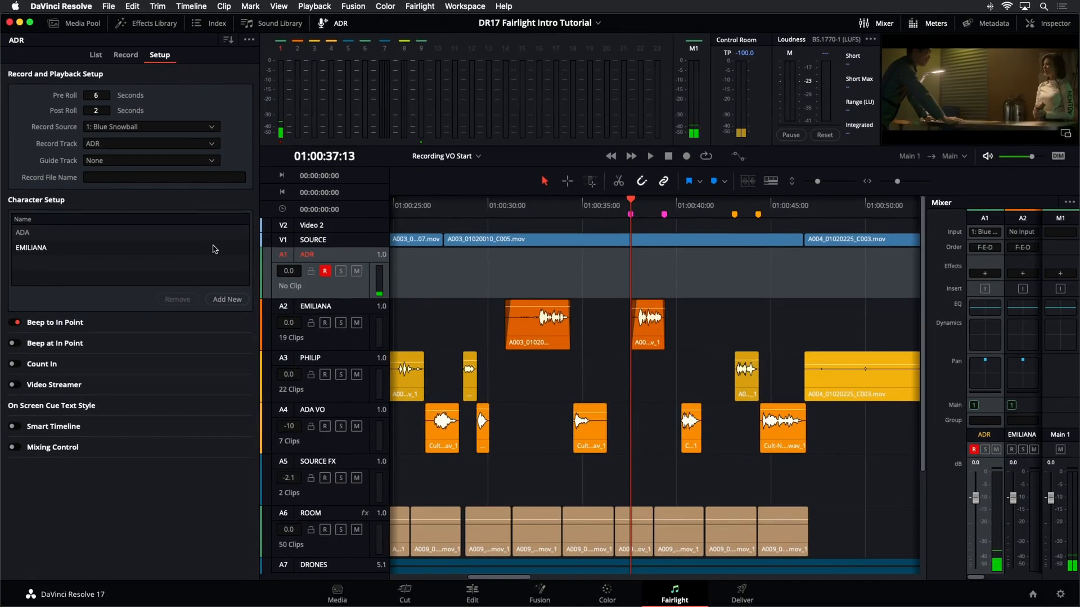
# Step: Mute the ADR track and set the guide track to EMILIANA
pyautogui.click(356, 271)
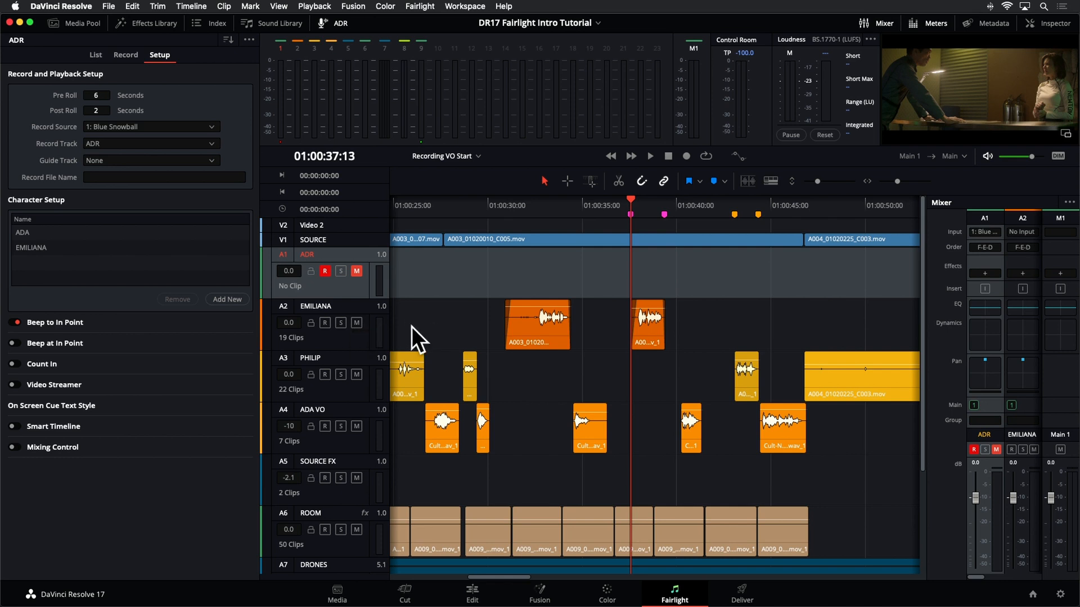
pyautogui.click(135, 168)
pyautogui.click(139, 199)
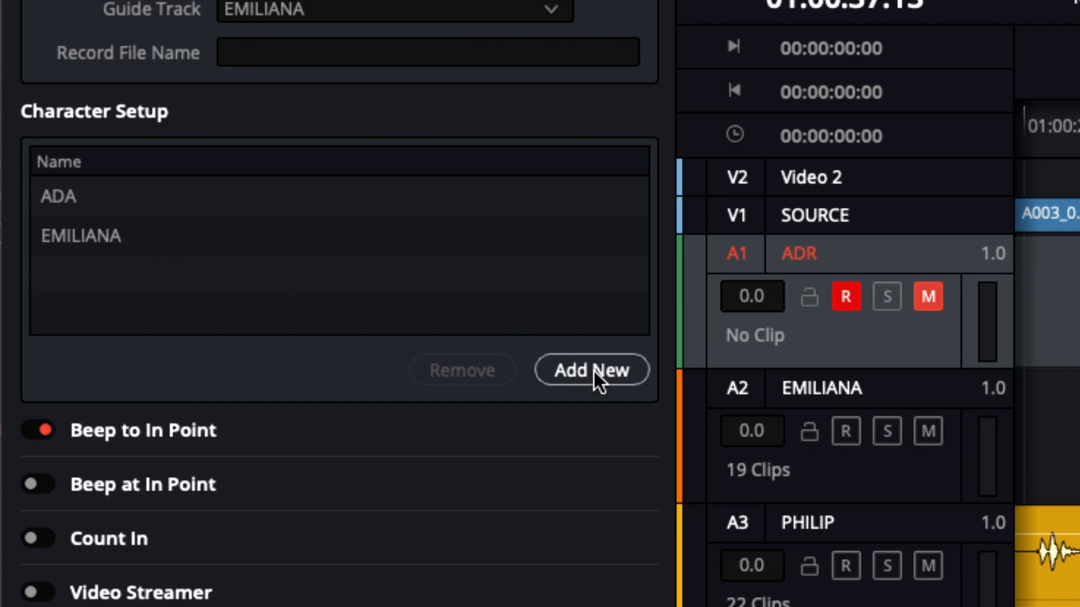
# Step: Add a new character named PHILIP to the ADR character setup
pyautogui.click(594, 371)
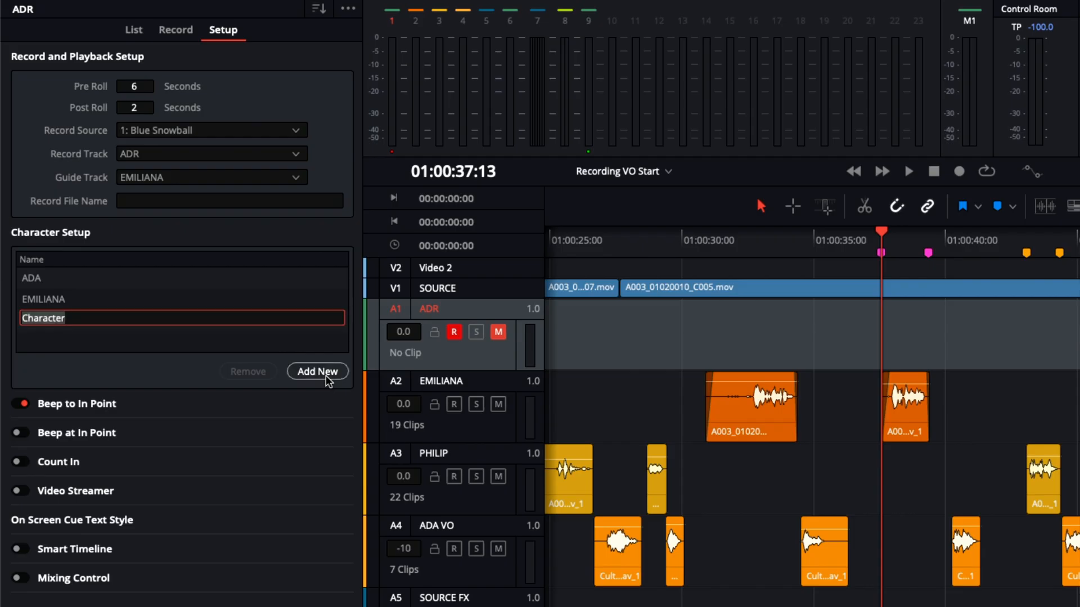
pyautogui.write('PHILIP')
pyautogui.press('Return')
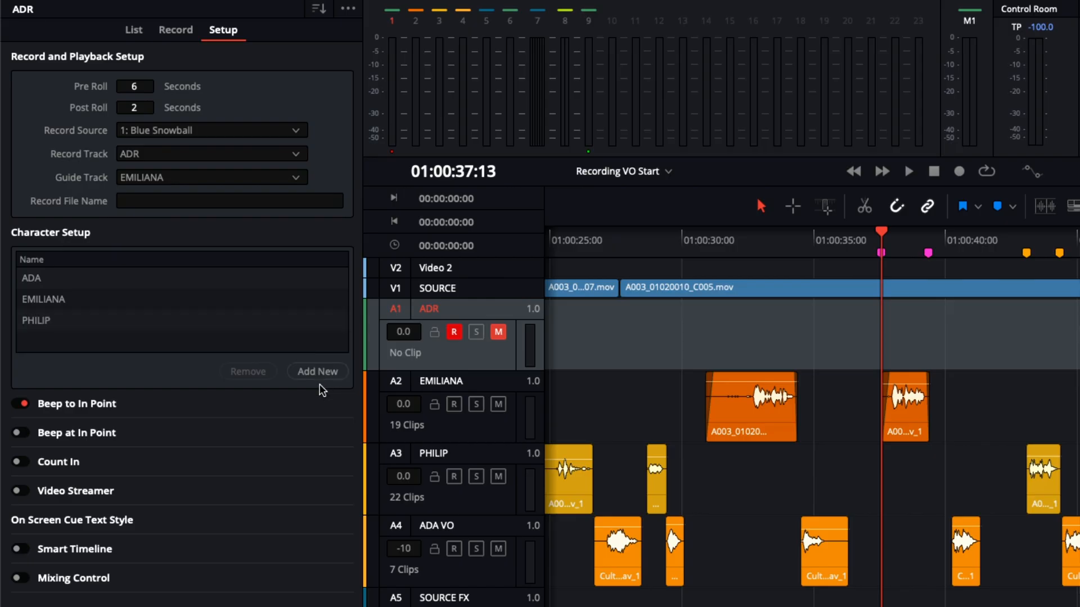
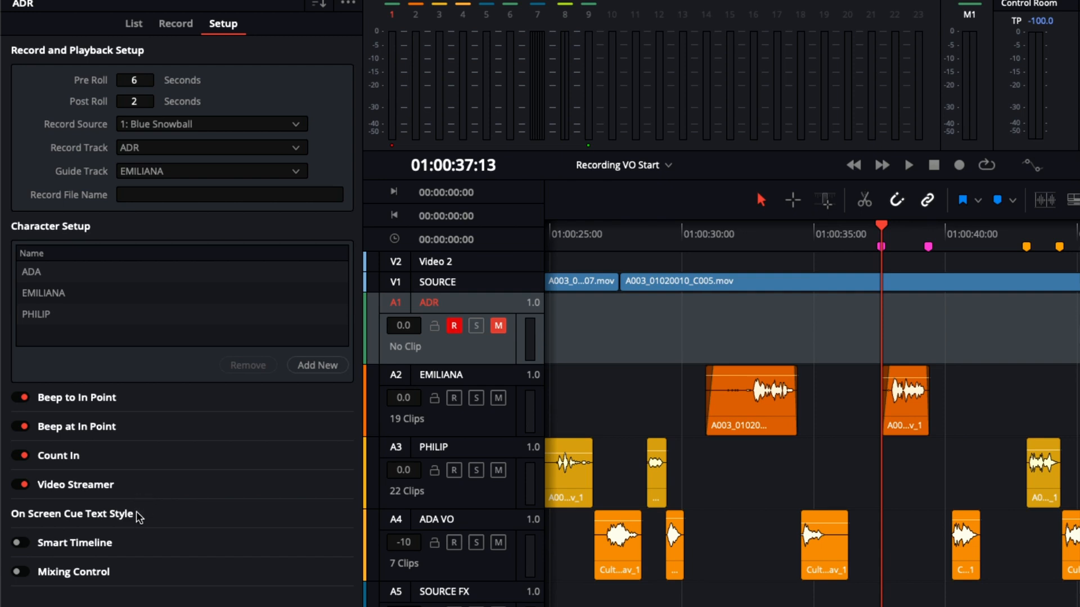
# Step: Increase the on-screen cue text size slightly and collapse the cue text style settings
pyautogui.click(90, 516)
pyautogui.scroll(-3, 136, 478)
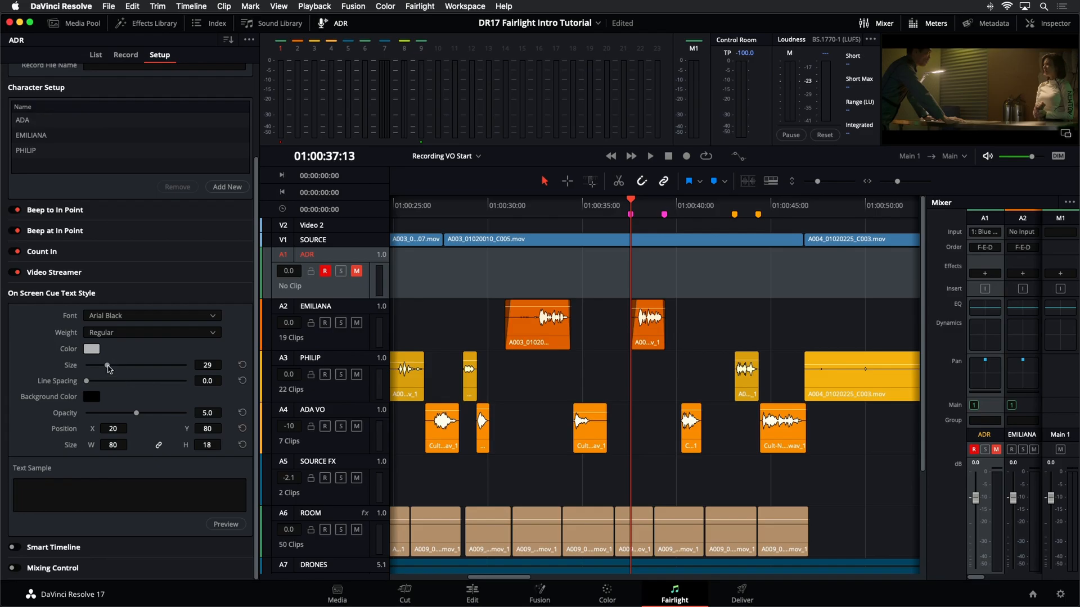
pyautogui.moveTo(109, 369); pyautogui.dragTo(122, 367)
pyautogui.click(96, 293)
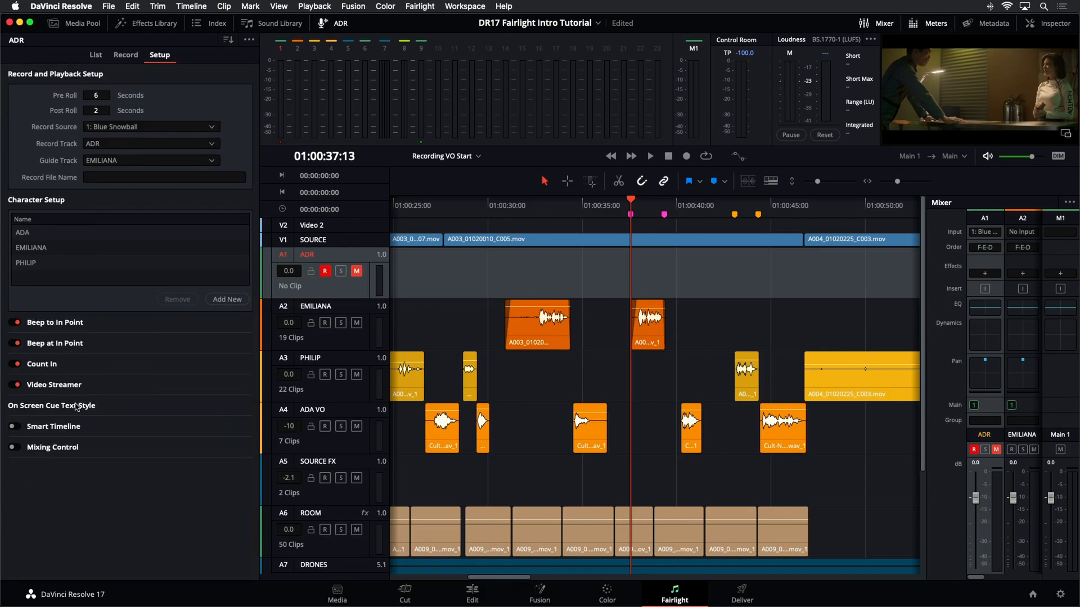
# Step: Enable Smart Timeline for ADR, view its move and auto zoom options, and collapse them
pyautogui.click(13, 427)
pyautogui.click(80, 429)
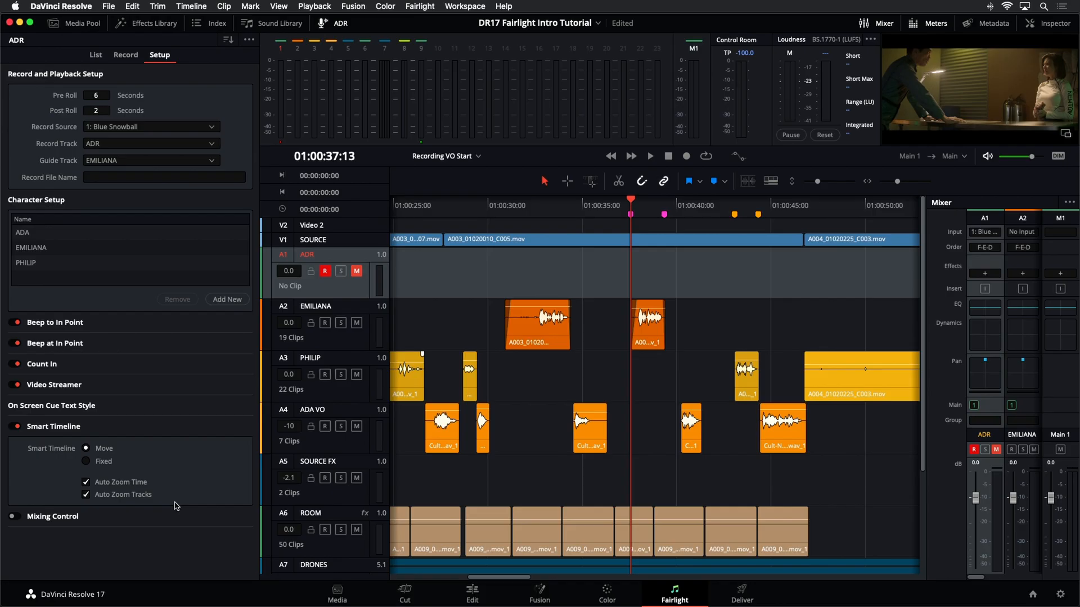
pyautogui.click(88, 427)
# Step: Turn on Mixing Control to examine its guide and record track levels, and turn it off again
pyautogui.click(17, 448)
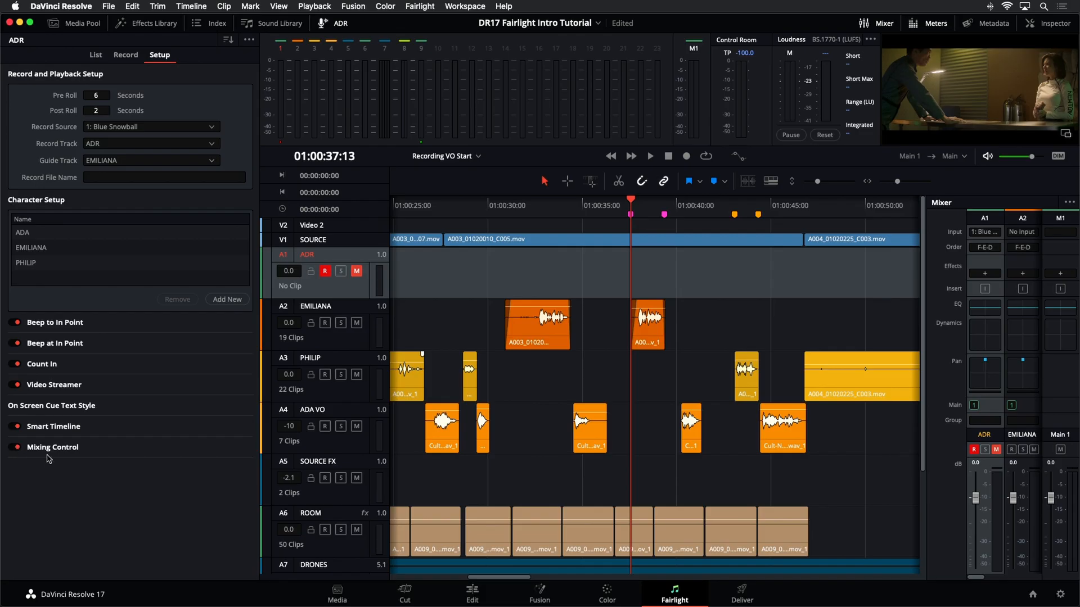
pyautogui.click(109, 452)
pyautogui.scroll(-3, 116, 461)
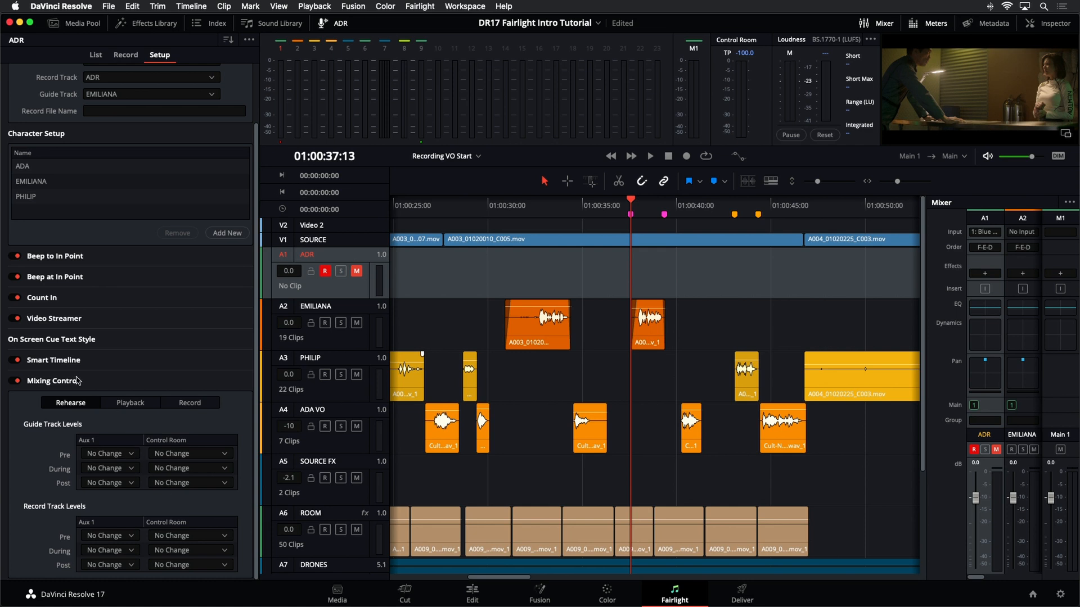
pyautogui.click(16, 381)
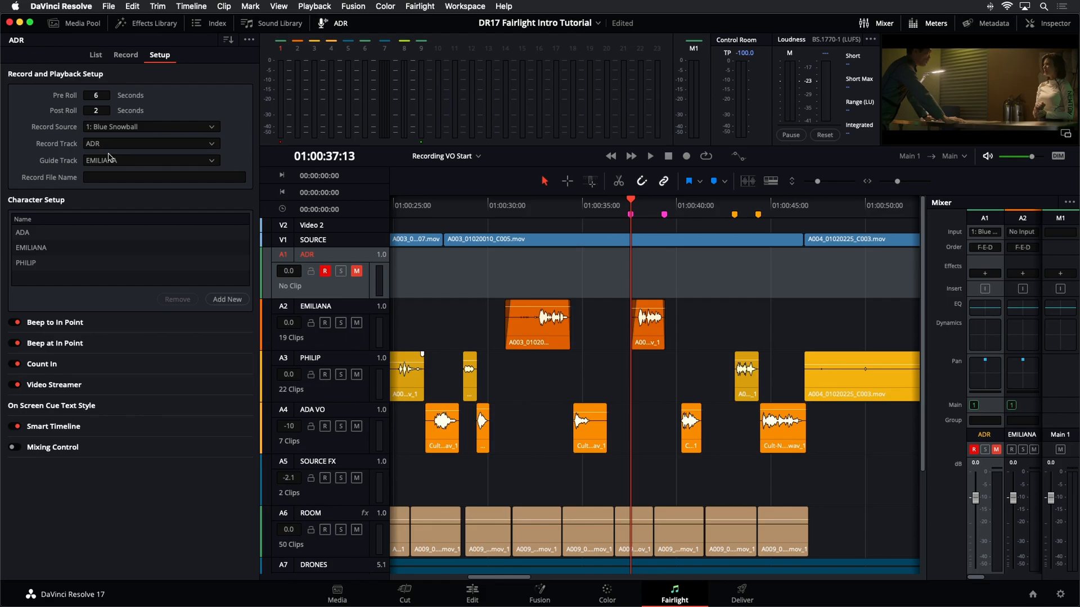
# Step: Show the ADR cue list, play the EMILIANA clip between the pink markers with its track soloed, and unsolo the track
pyautogui.click(93, 54)
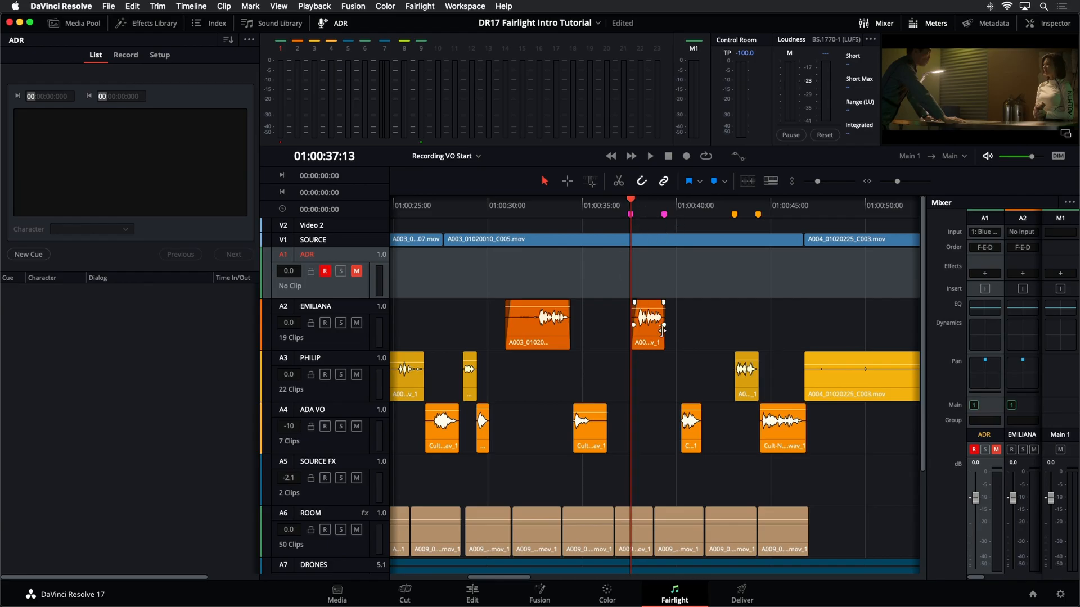
pyautogui.scroll(2, 656, 333)
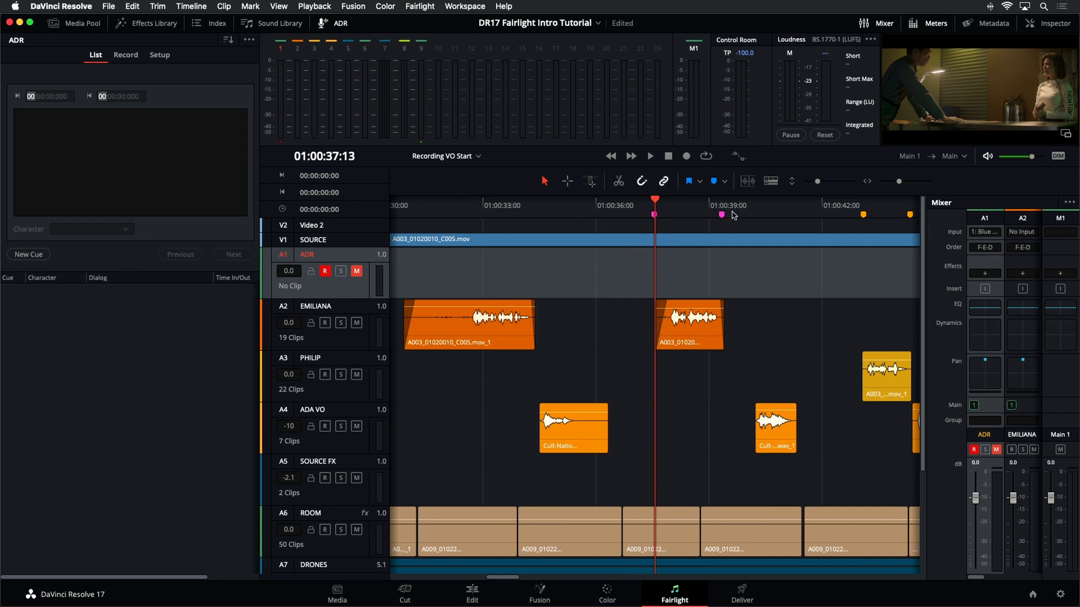
pyautogui.click(341, 324)
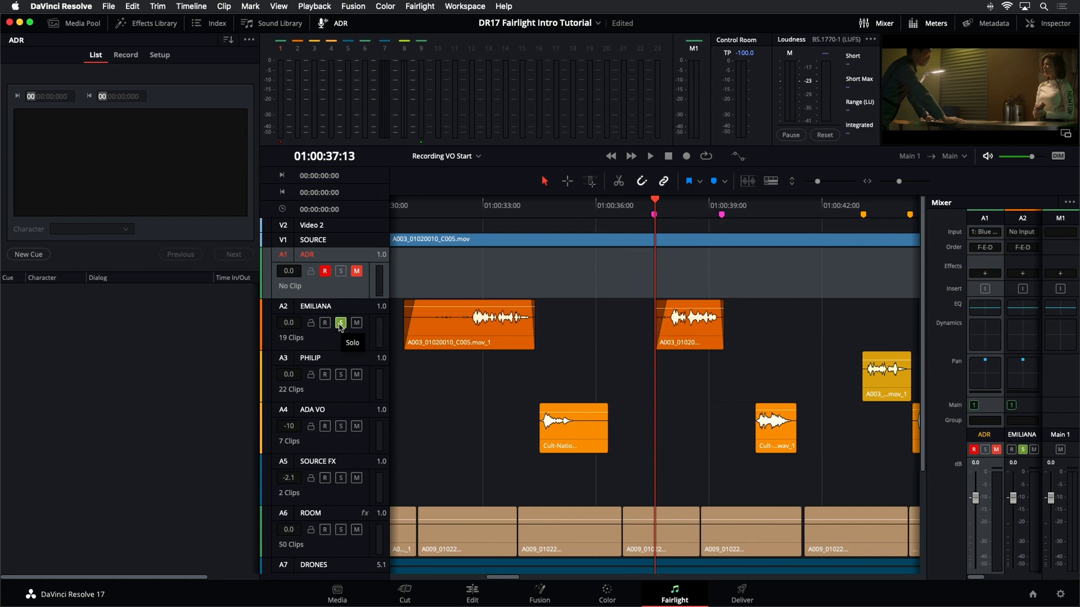
pyautogui.press('space')
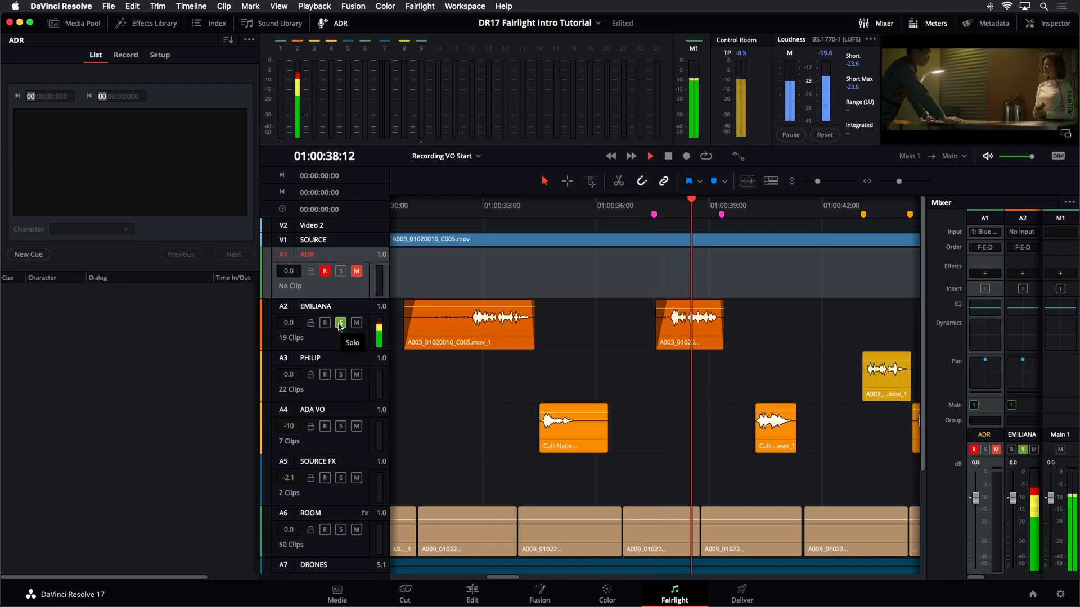
pyautogui.press('space')
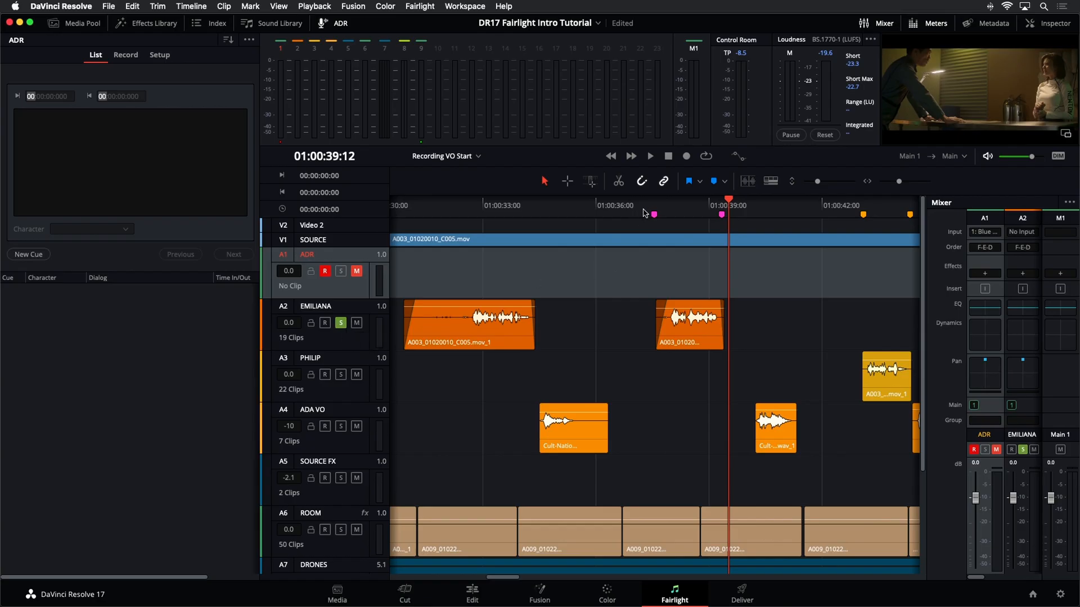
pyautogui.click(341, 323)
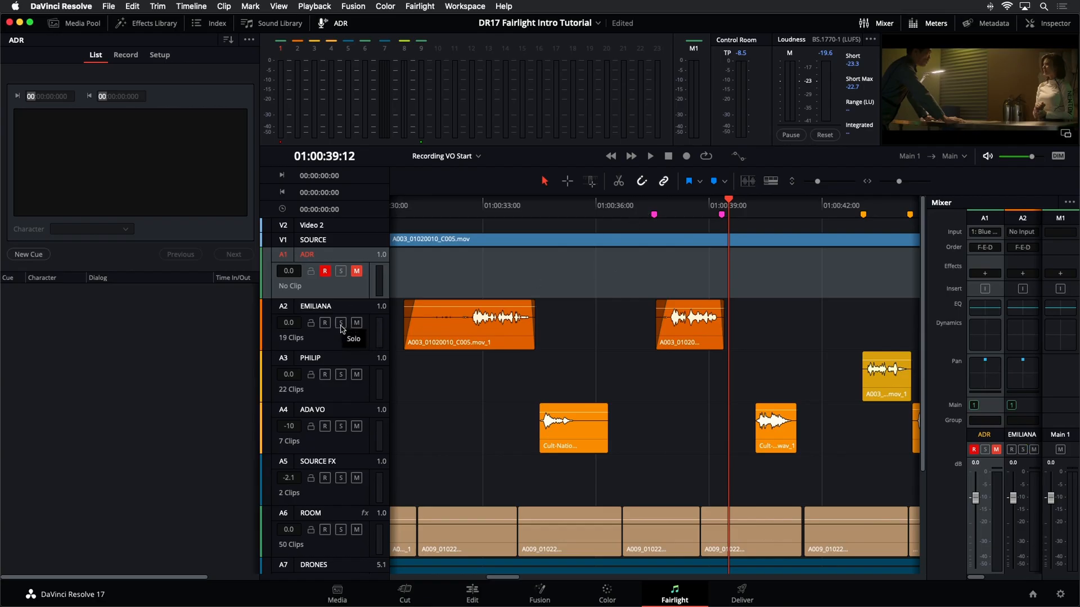
# Step: Step the playhead back and forth between the two pink timeline markers around the EMILIANA clip
pyautogui.click(652, 205)
pyautogui.moveTo(631, 207)
pyautogui.mouseDown()
pyautogui.moveTo(622, 207)
pyautogui.moveTo(642, 207)
pyautogui.mouseUp()
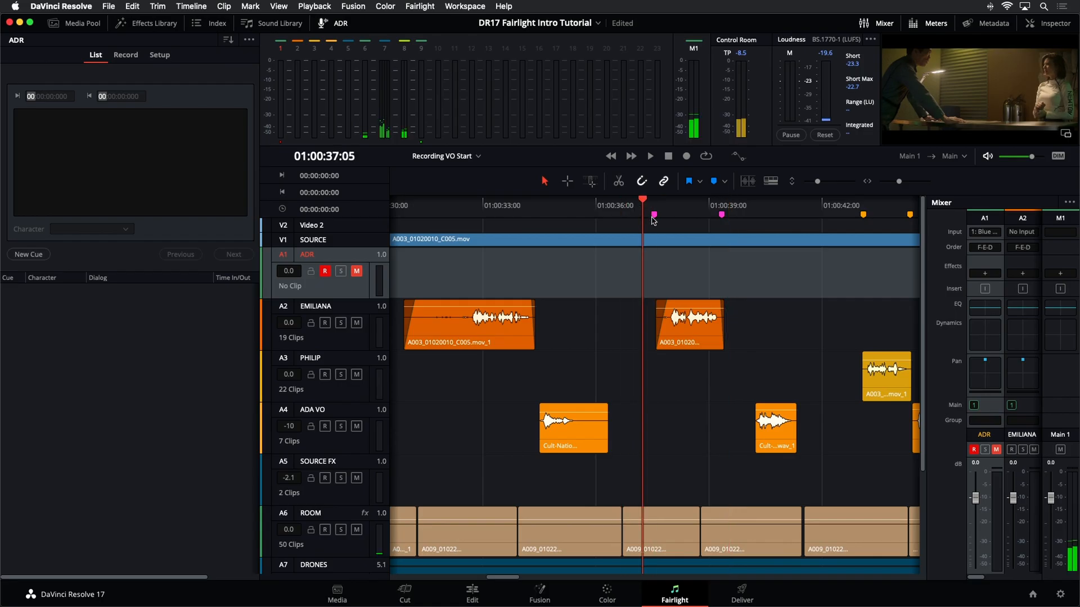
pyautogui.click(739, 205)
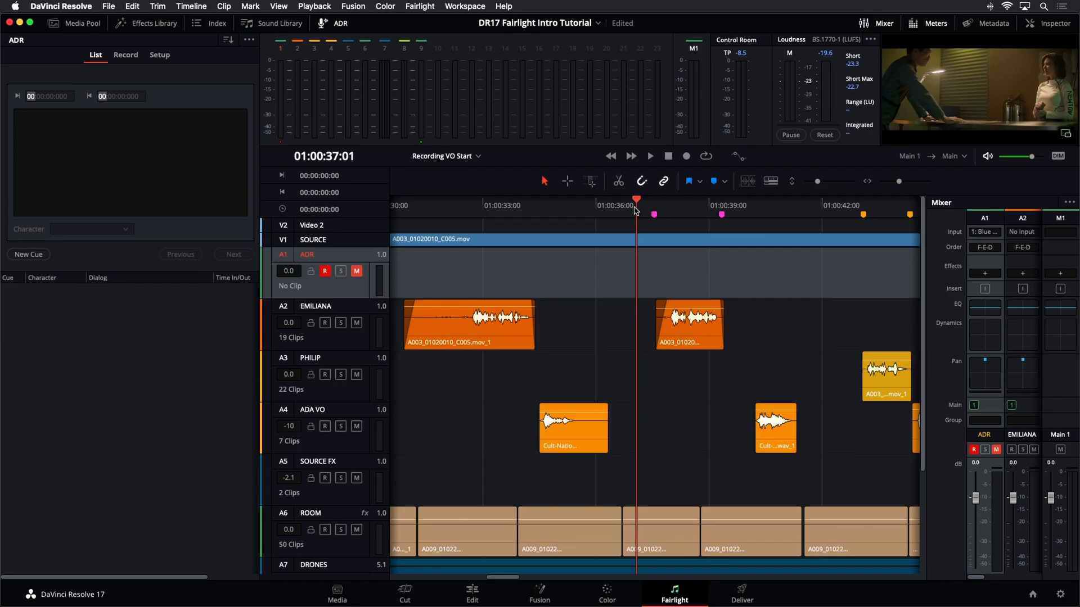
pyautogui.hotkey('shift', 'Down')
pyautogui.hotkey('shift', 'Up')
pyautogui.hotkey('shift', 'Down')
pyautogui.hotkey('shift', 'Down')
pyautogui.hotkey('shift', 'Up')
pyautogui.hotkey('shift', 'Down')
pyautogui.hotkey('shift', 'Up')
pyautogui.hotkey('shift', 'Down')
pyautogui.hotkey('shift', 'Up')
pyautogui.hotkey('shift', 'Down')
# Step: Set the in point at the first pink marker, 01:00:37:13, and the out point at the second, 01:00:39:08
pyautogui.hotkey('shift', 'Up')
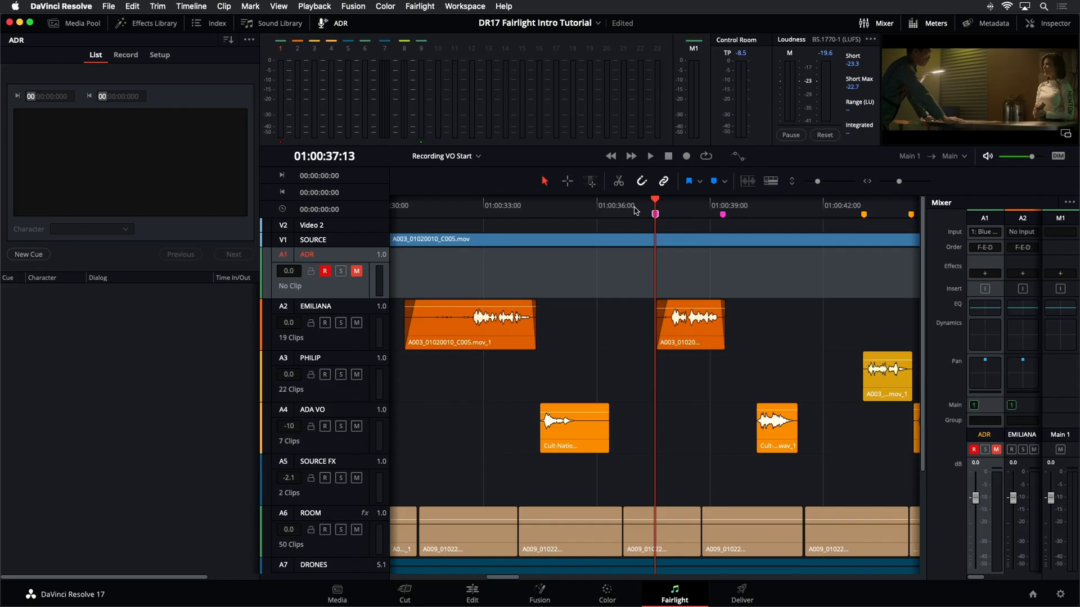
pyautogui.press('i')
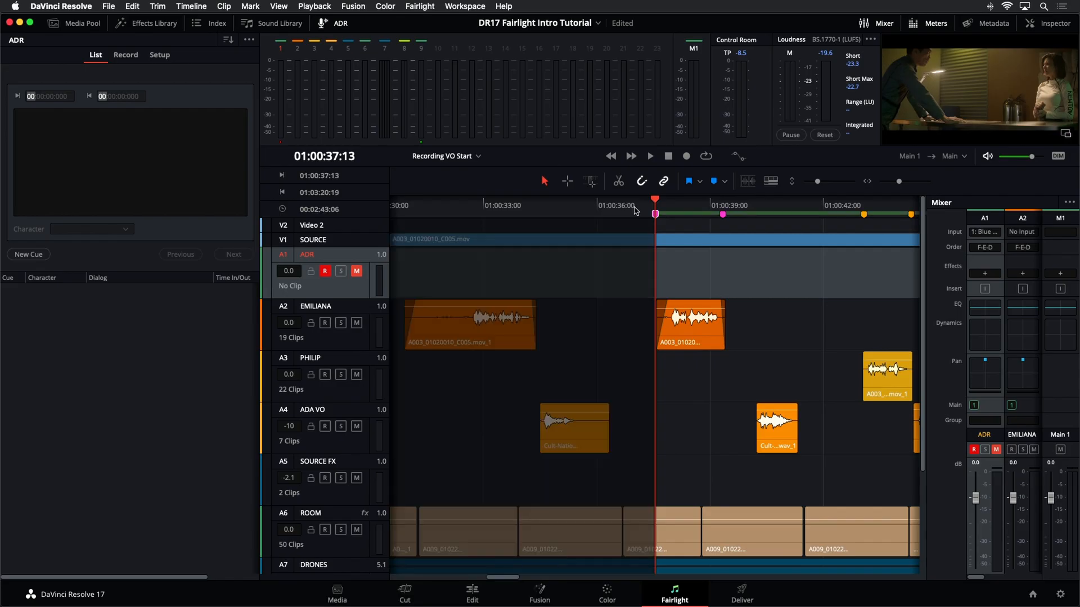
pyautogui.hotkey('shift', 'Down')
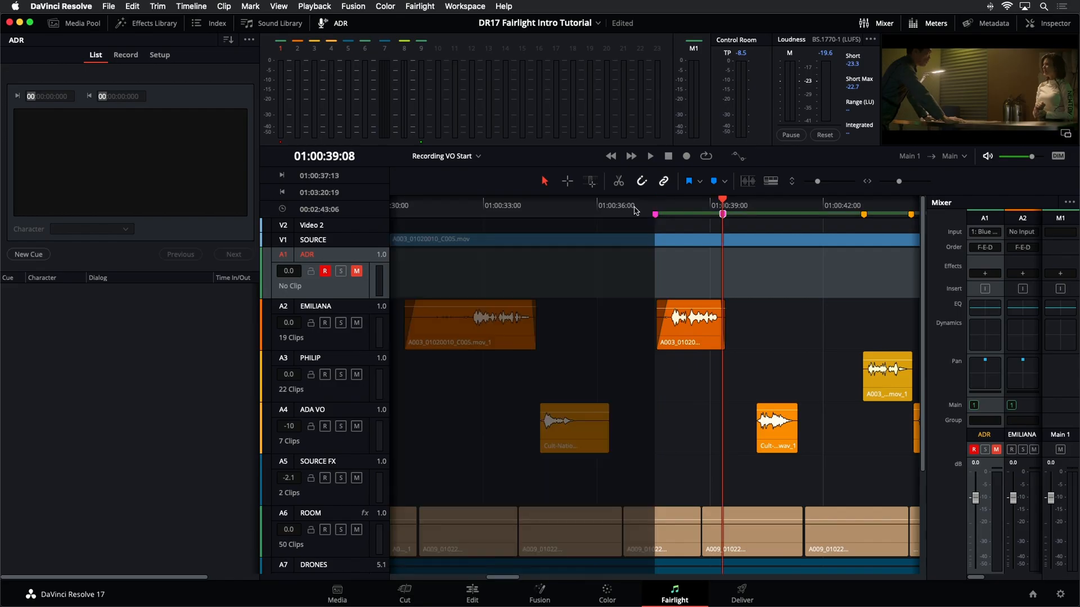
pyautogui.press('o')
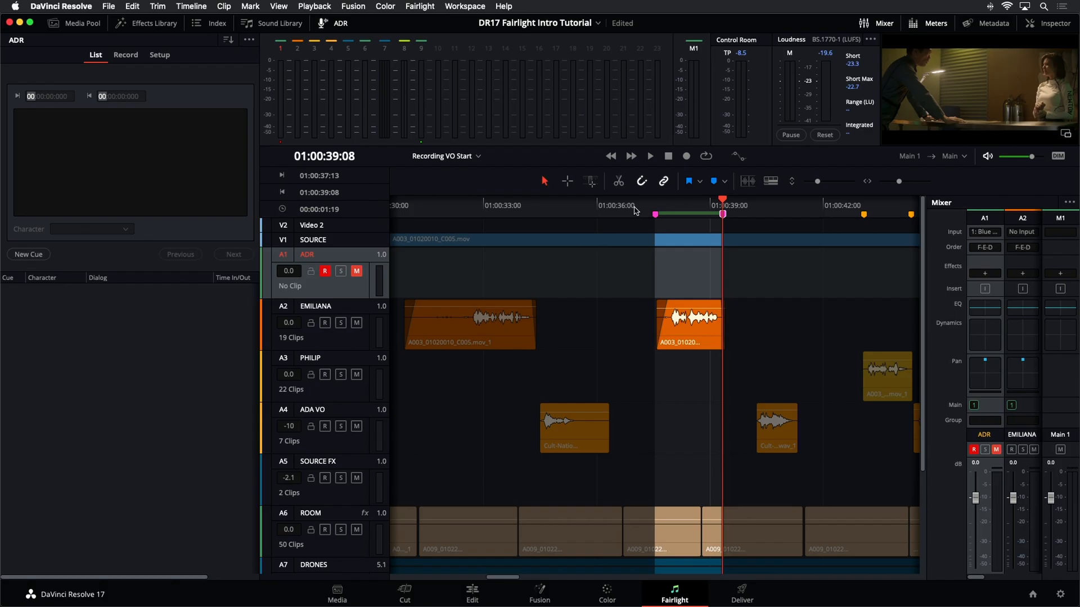
pyautogui.press('super+equal')
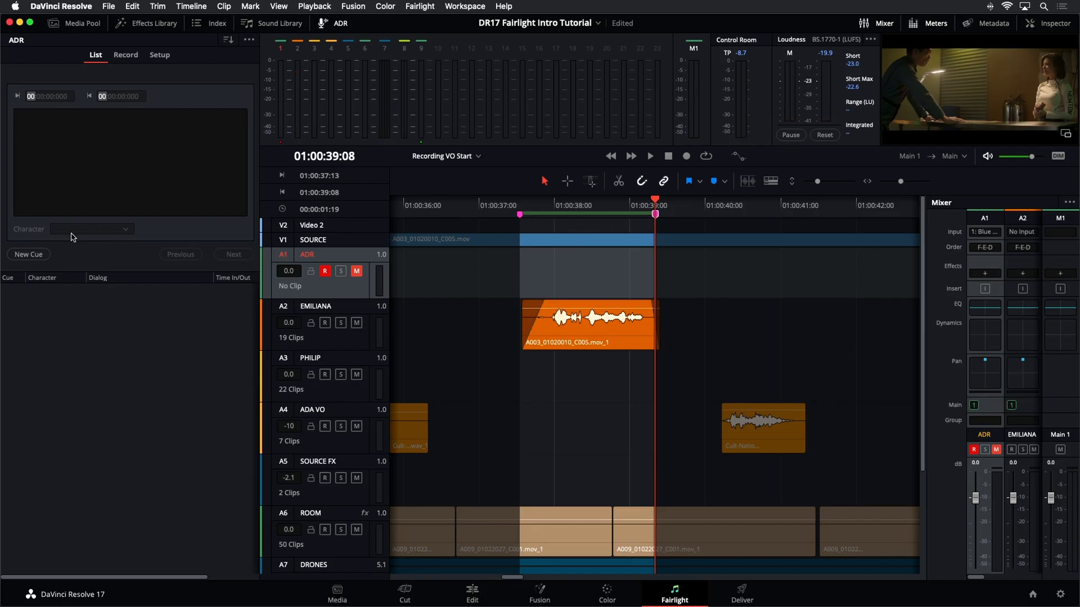
# Step: Create a cue from the marked range, assign it to EMILIANA, and enter the dialog "Identify the person on the medlab"
pyautogui.click(27, 256)
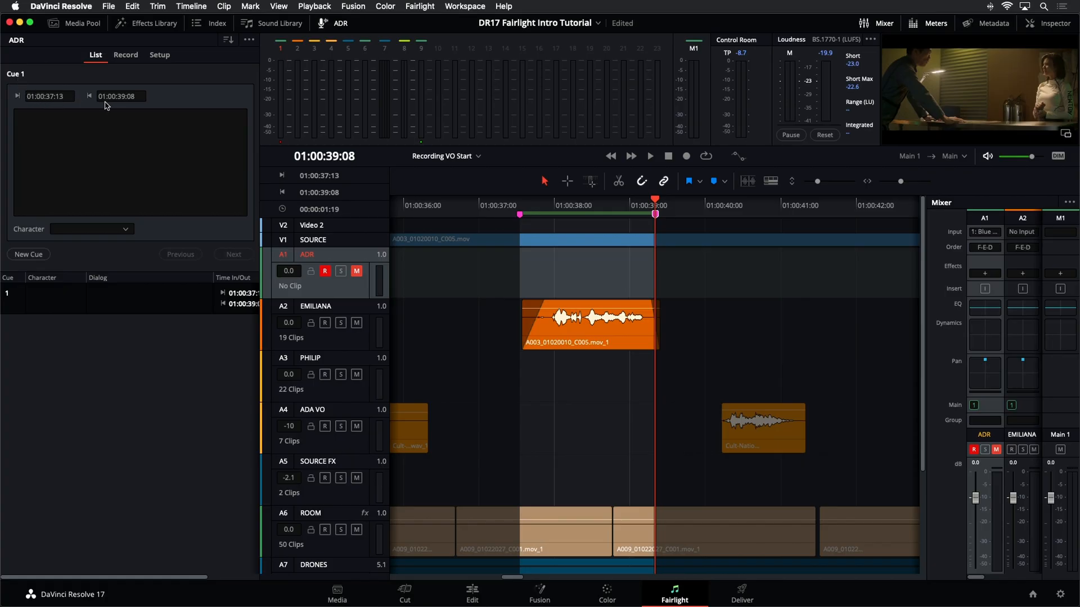
pyautogui.click(120, 230)
pyautogui.click(117, 251)
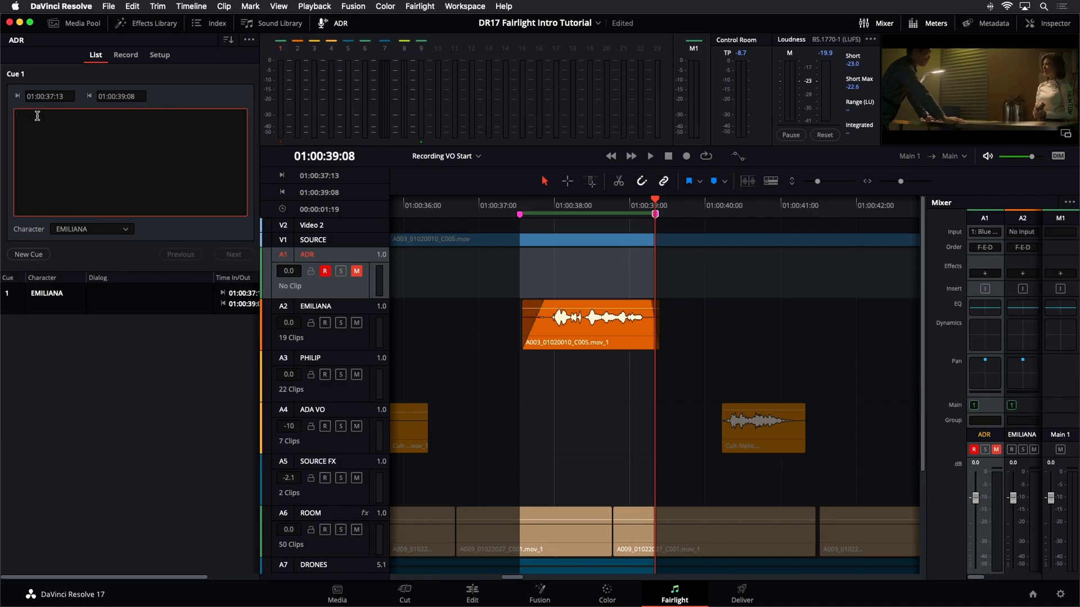
pyautogui.write('dentify the person on the medlab')
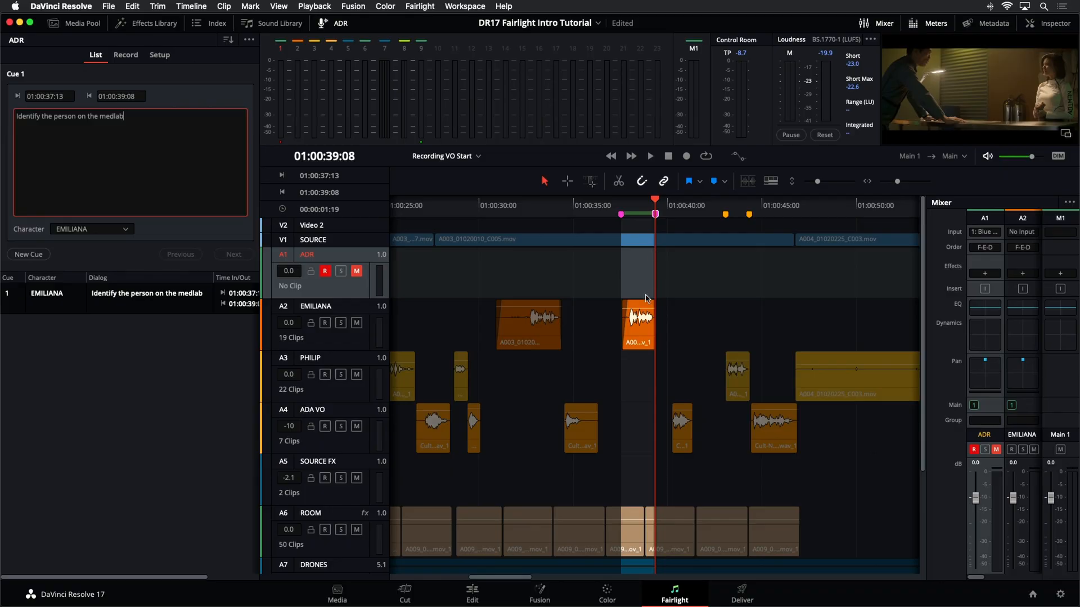
# Step: Clear the timeline's in and out points and view the available marking commands
pyautogui.click(653, 276)
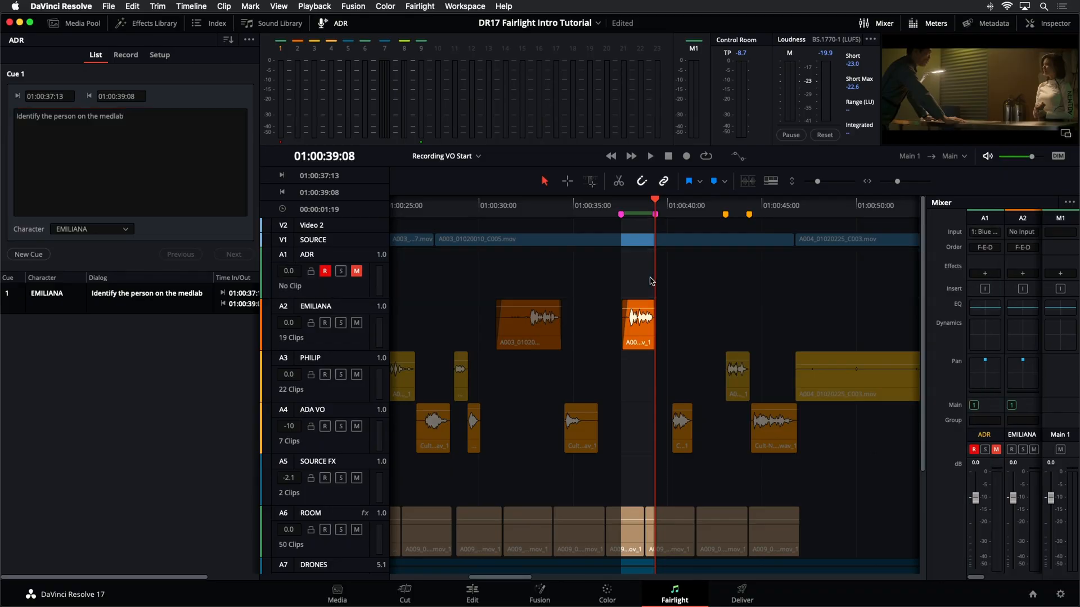
pyautogui.hotkey('alt', 'x')
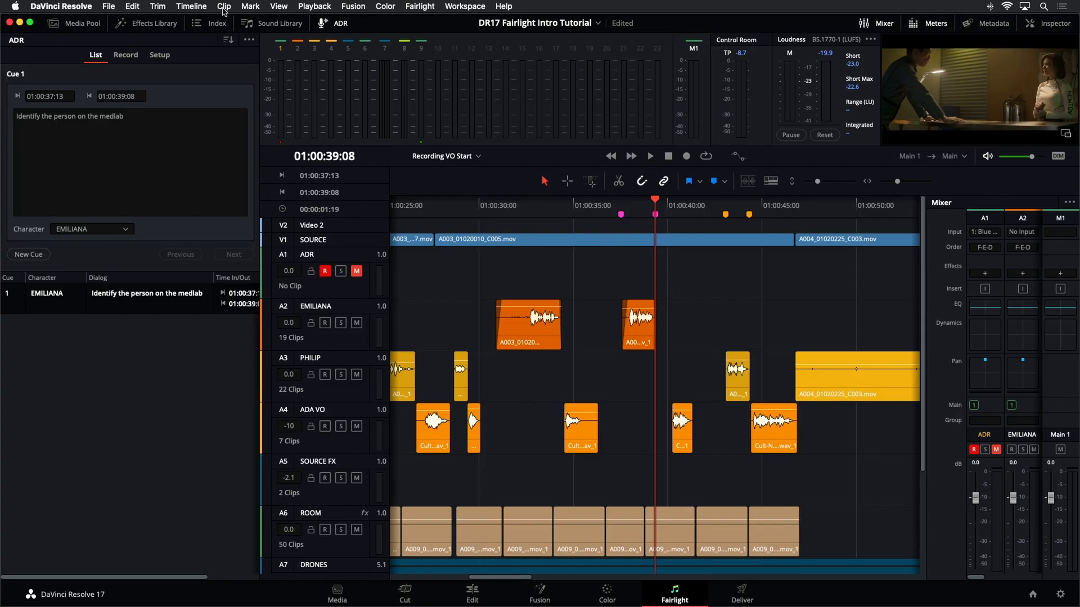
pyautogui.click(250, 10)
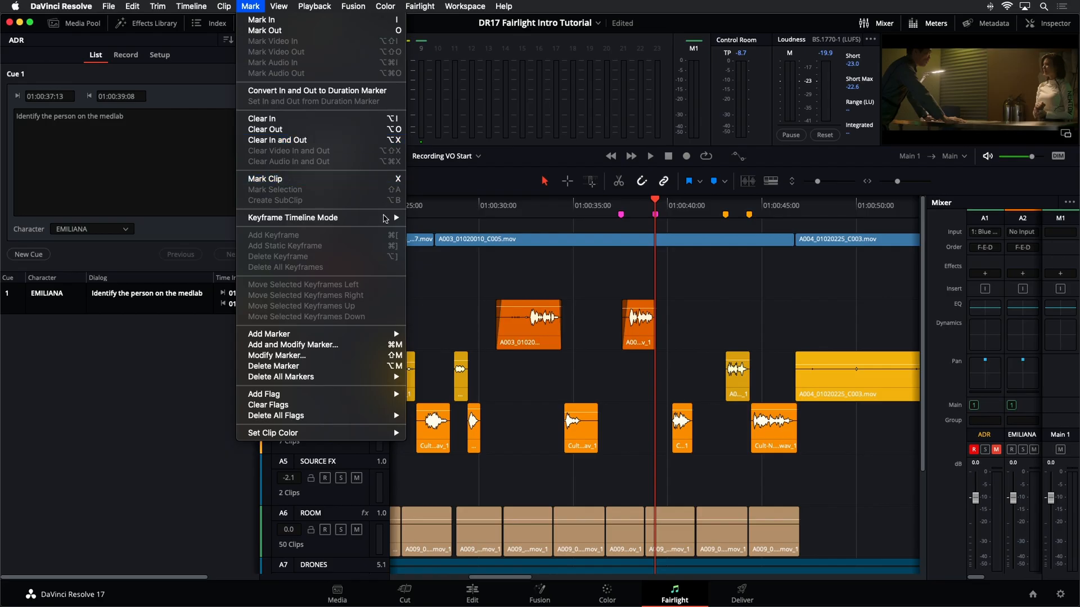
pyautogui.click(600, 277)
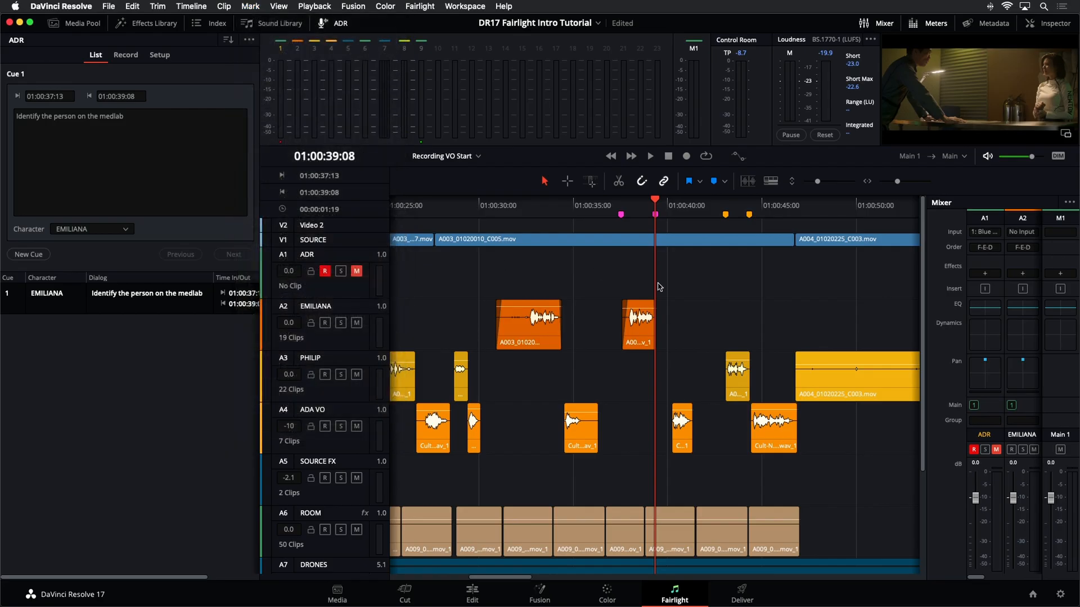
# Step: Mark the PHILIP clip between the orange markers as the in and out range and play it
pyautogui.click(723, 206)
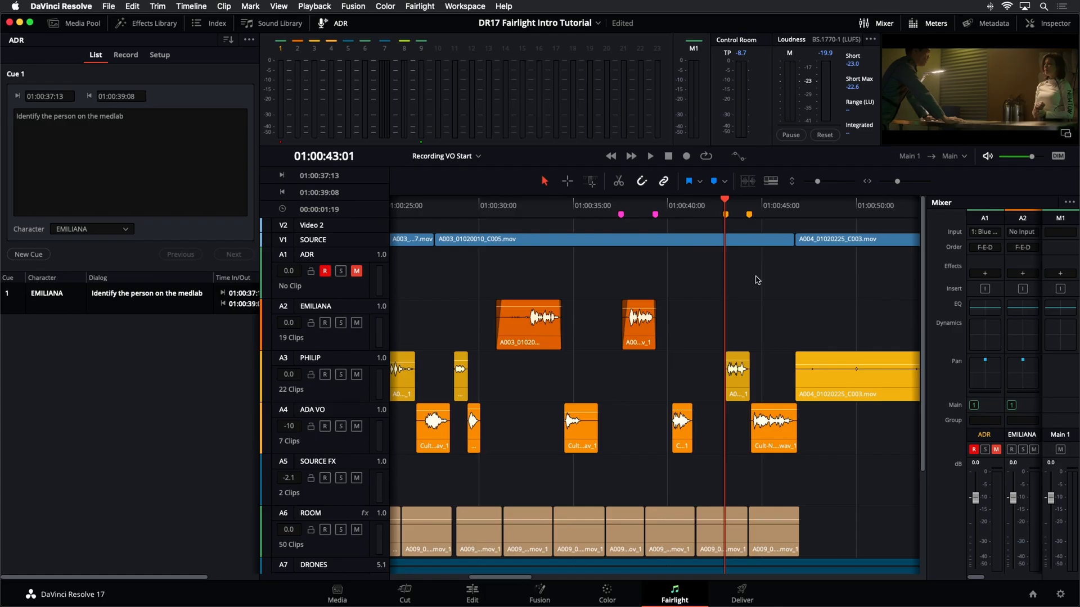
pyautogui.press('super+equal')
pyautogui.press('super+equal')
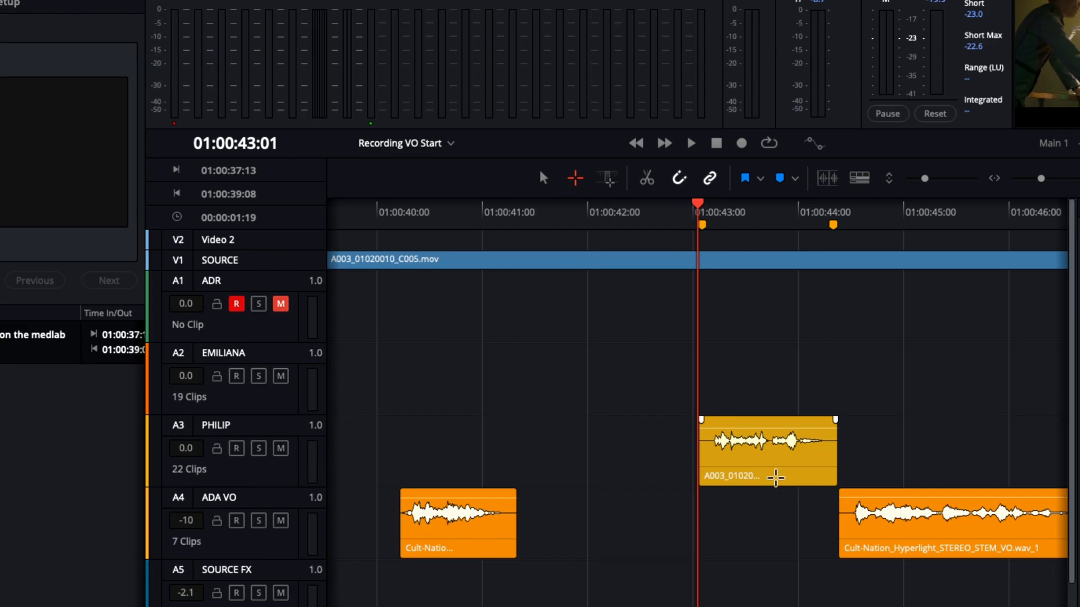
pyautogui.click(775, 476)
pyautogui.click(775, 476)
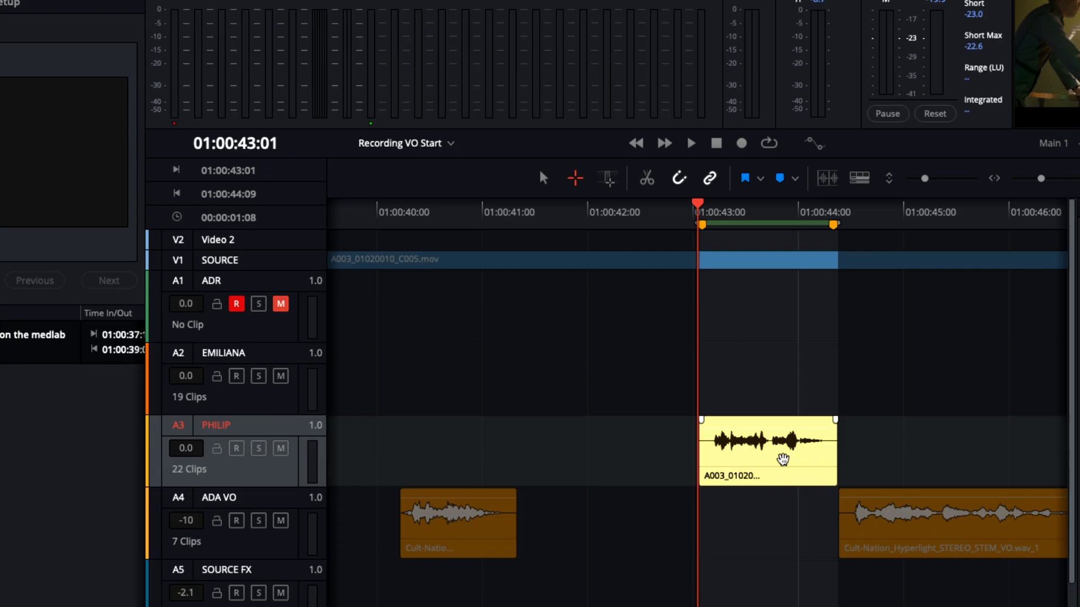
pyautogui.press('a')
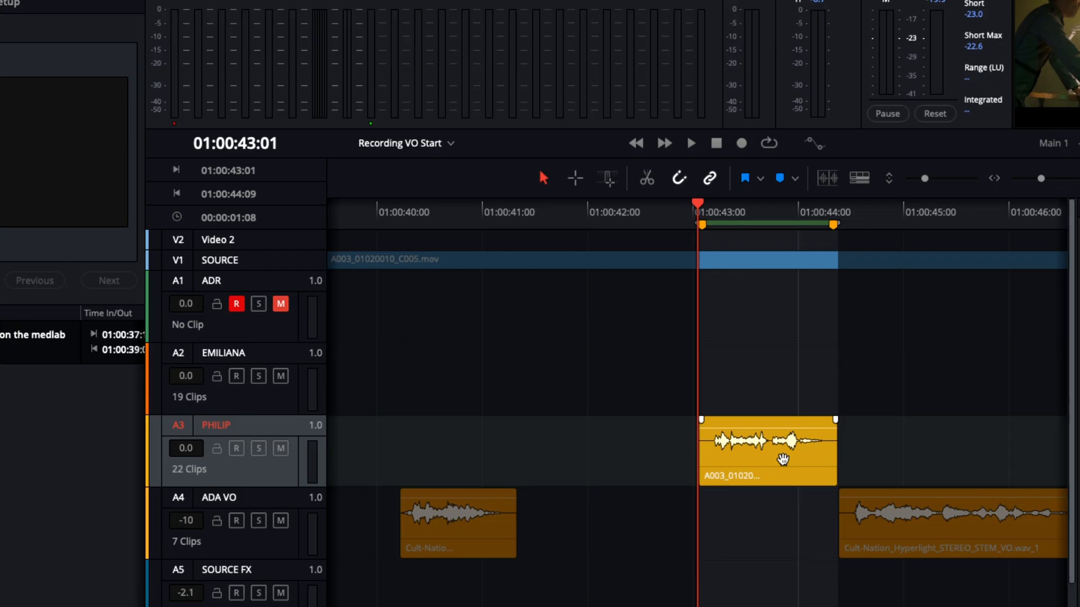
pyautogui.press('space')
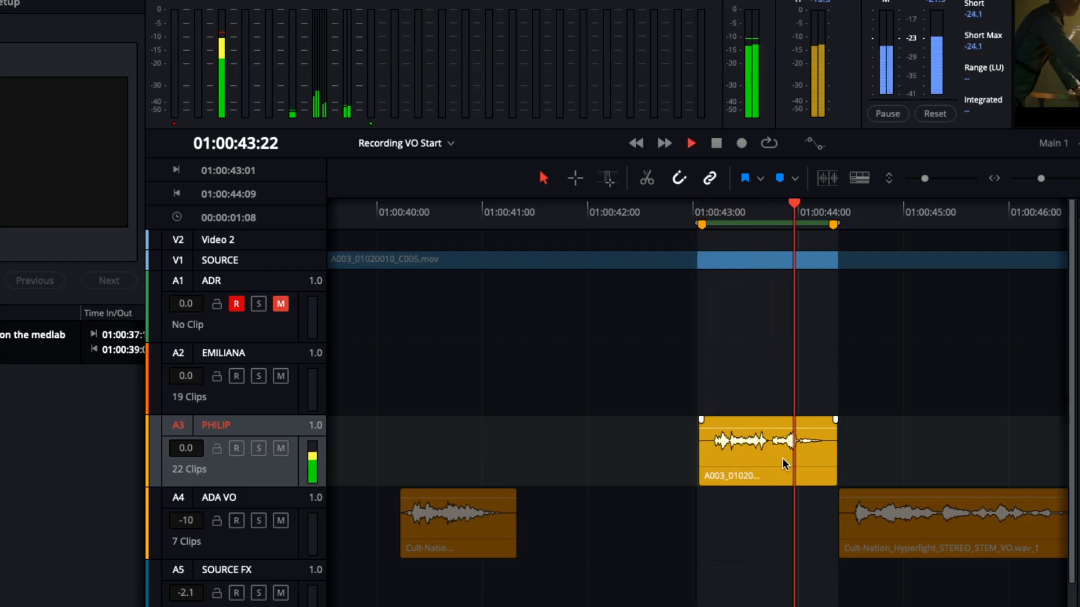
pyautogui.press('space')
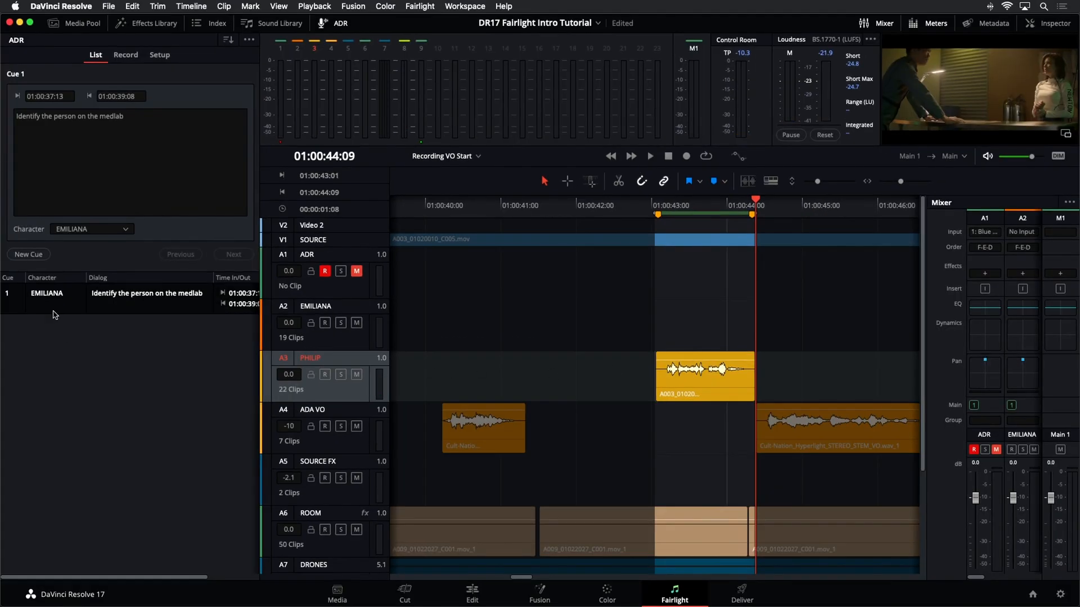
# Step: Create a second cue from the marked range, assign it to PHILIP, and enter the dialog "ADA, how is that possible?"
pyautogui.click(39, 256)
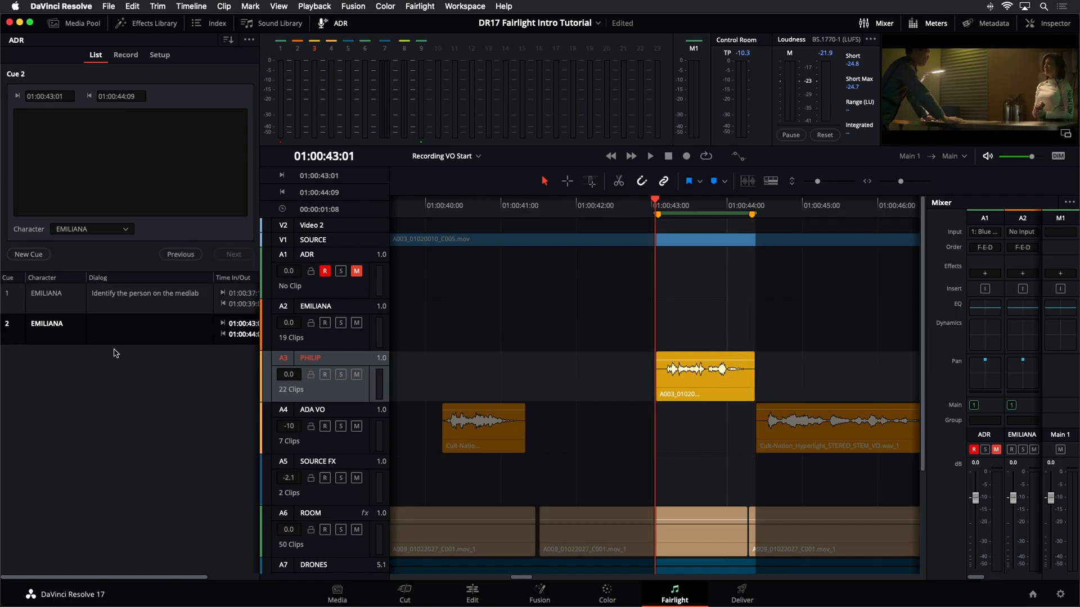
pyautogui.click(114, 232)
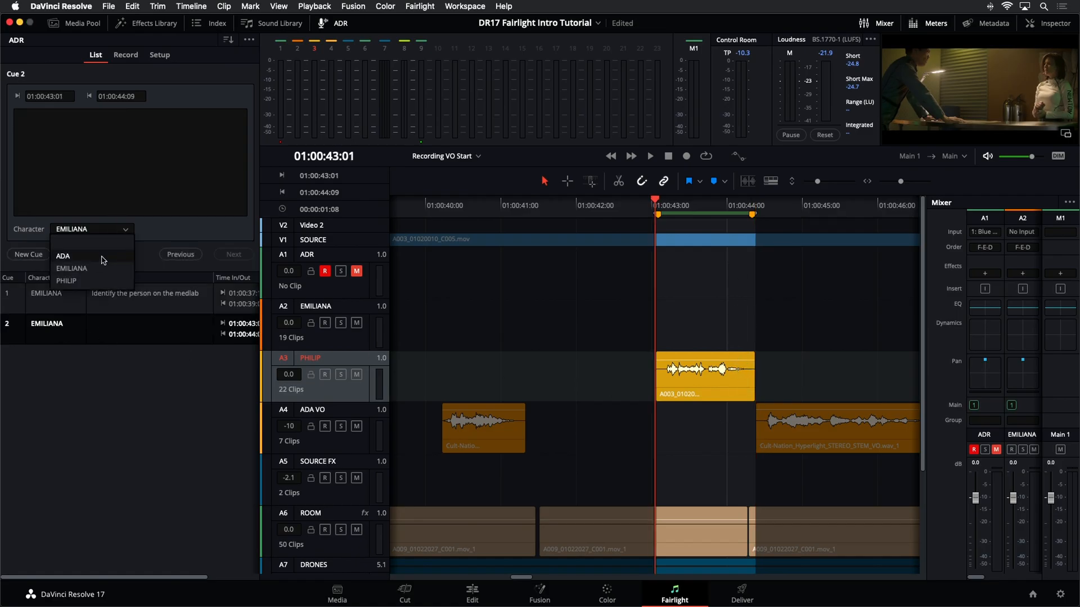
pyautogui.click(103, 281)
pyautogui.click(95, 150)
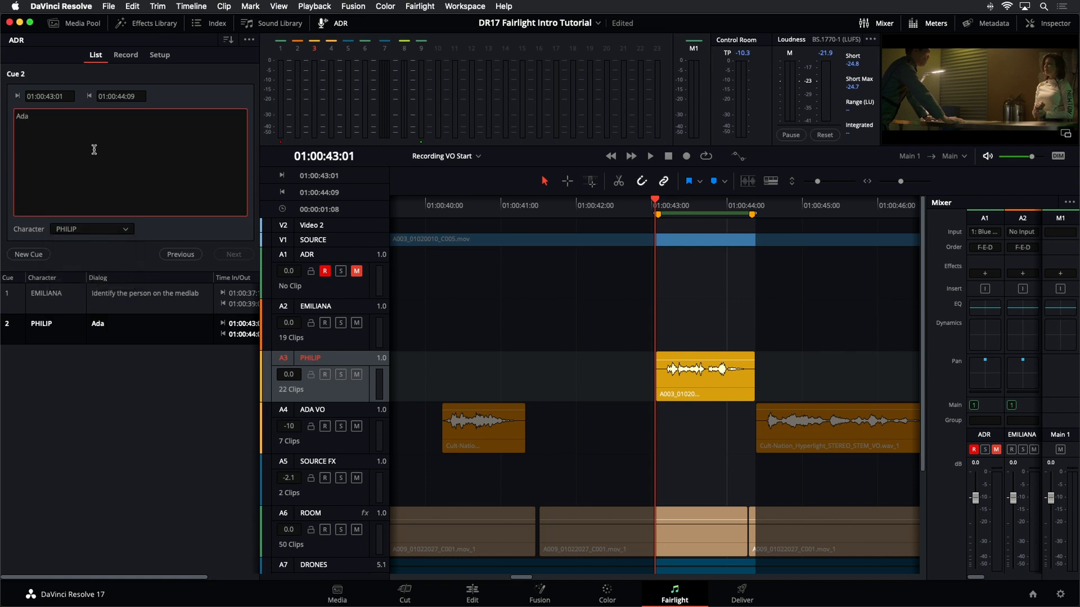
pyautogui.write('Ada')
pyautogui.press('BackSpace')
pyautogui.press('BackSpace')
pyautogui.write('DA, how is that possible?')
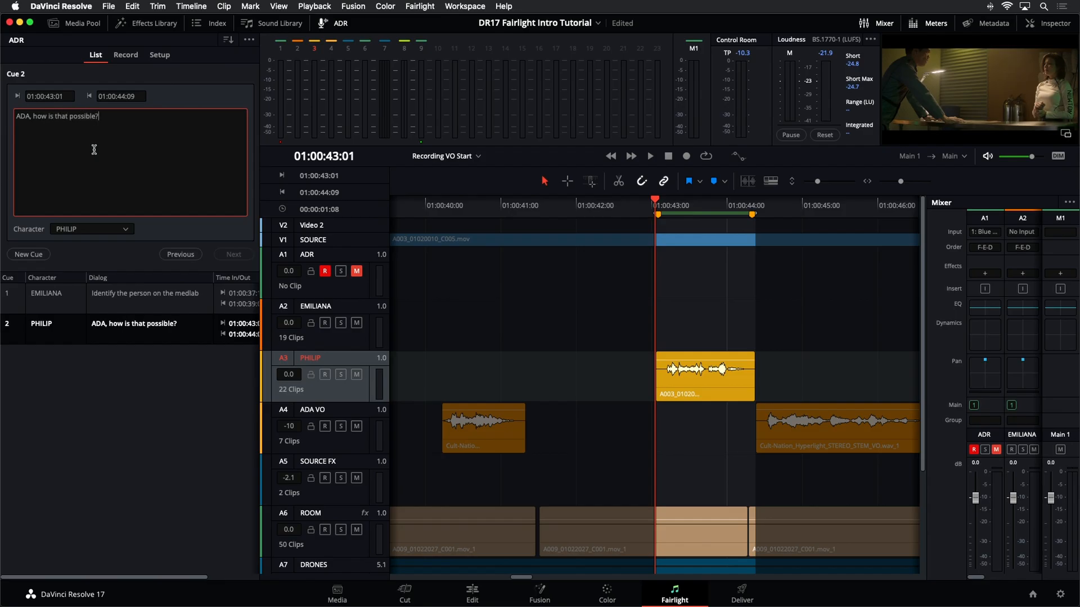
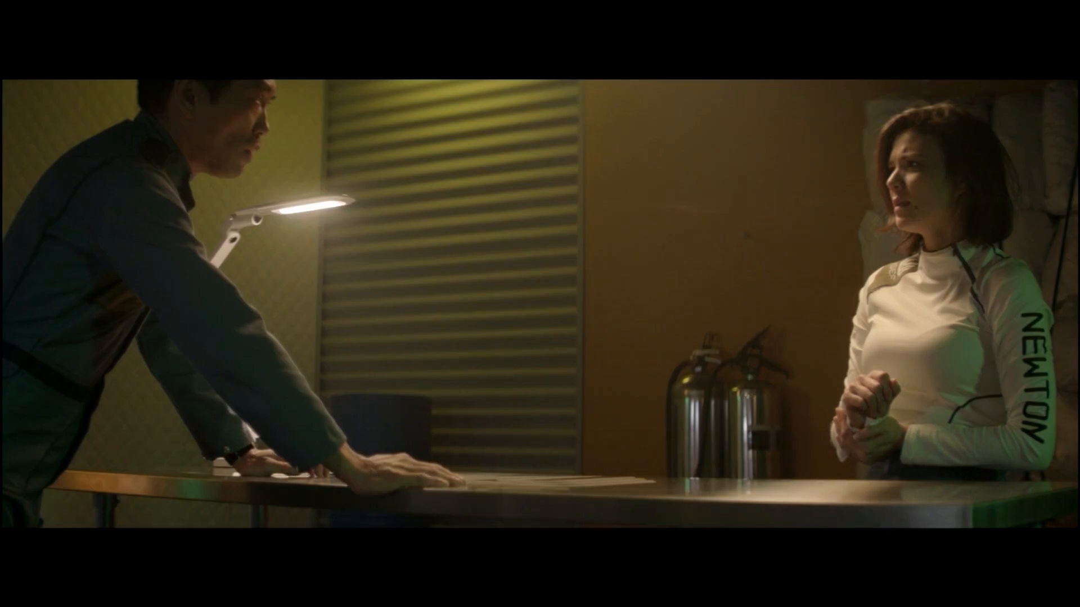
# Step: Leave the full-screen viewer and rehearse EMILIANA's cue
pyautogui.press('Escape')
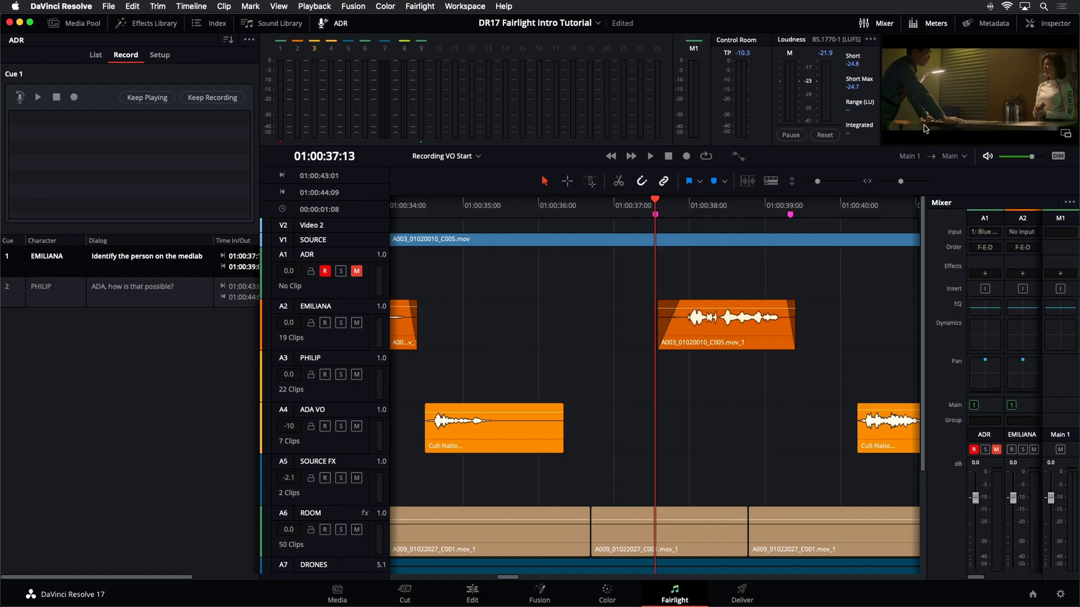
pyautogui.click(20, 98)
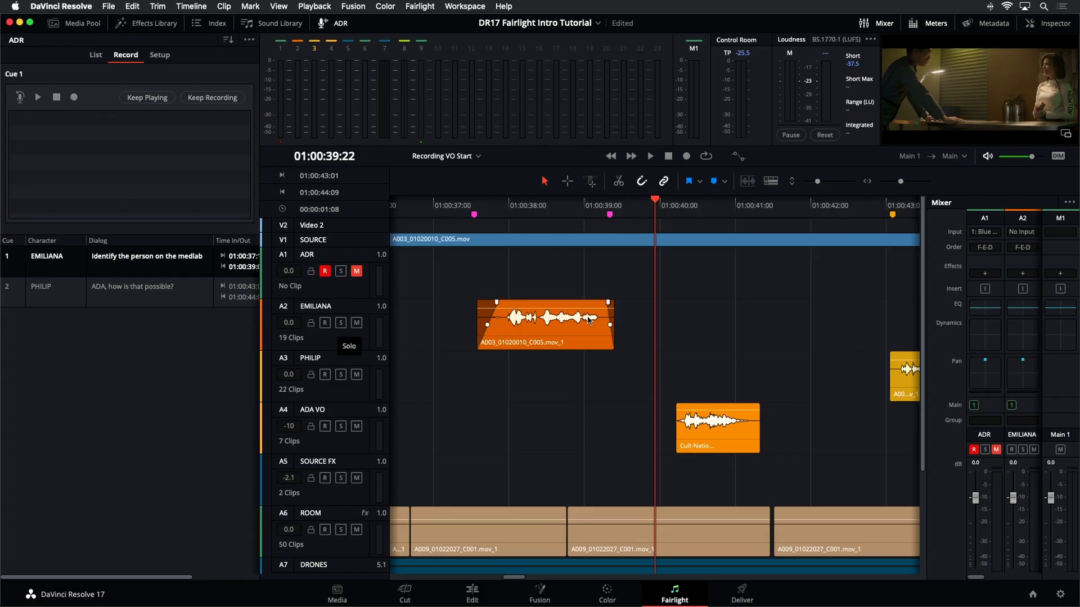
# Step: Undock the viewer into a floating window, place it over the mixer area, and hide the meters
pyautogui.click(1065, 134)
pyautogui.moveTo(761, 270); pyautogui.dragTo(808, 53)
pyautogui.click(933, 25)
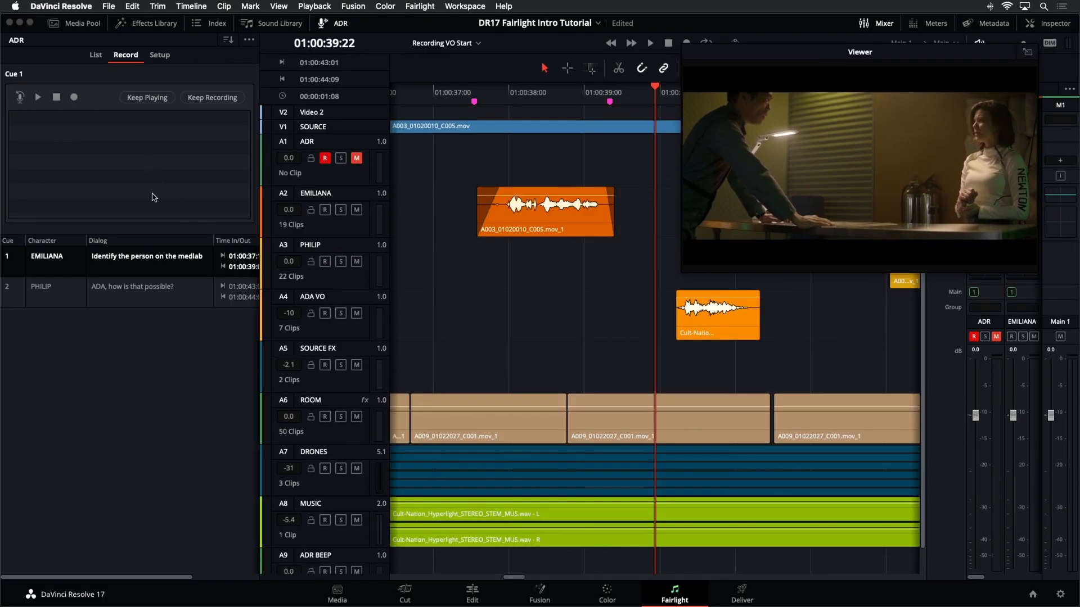
# Step: Record a first take of EMILIANA's cue and raise the recorded ADR clip's level to examine its waveform
pyautogui.click(74, 97)
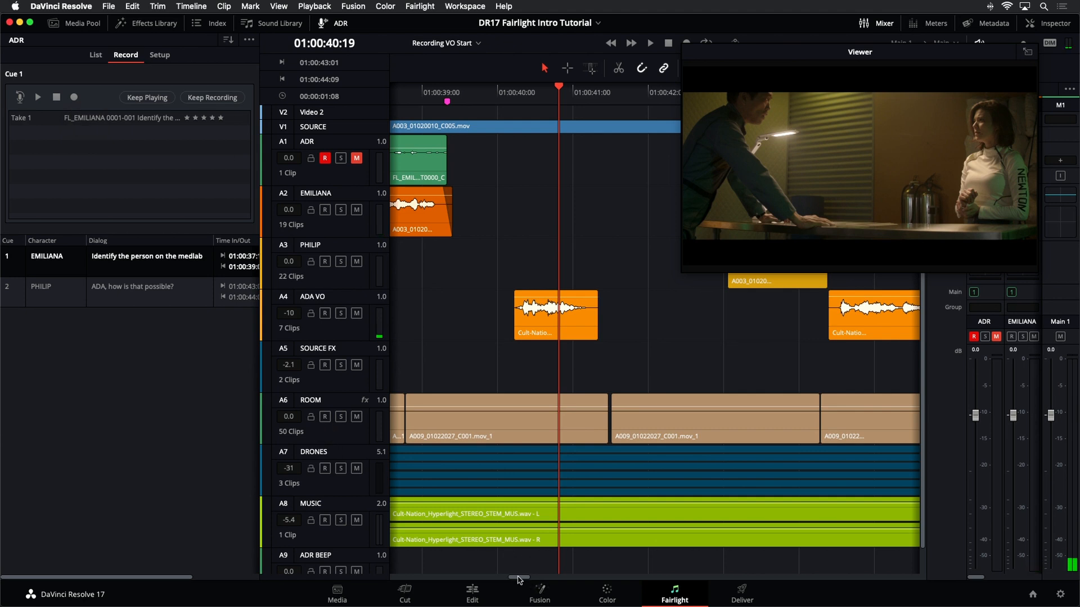
pyautogui.moveTo(519, 578); pyautogui.dragTo(511, 577)
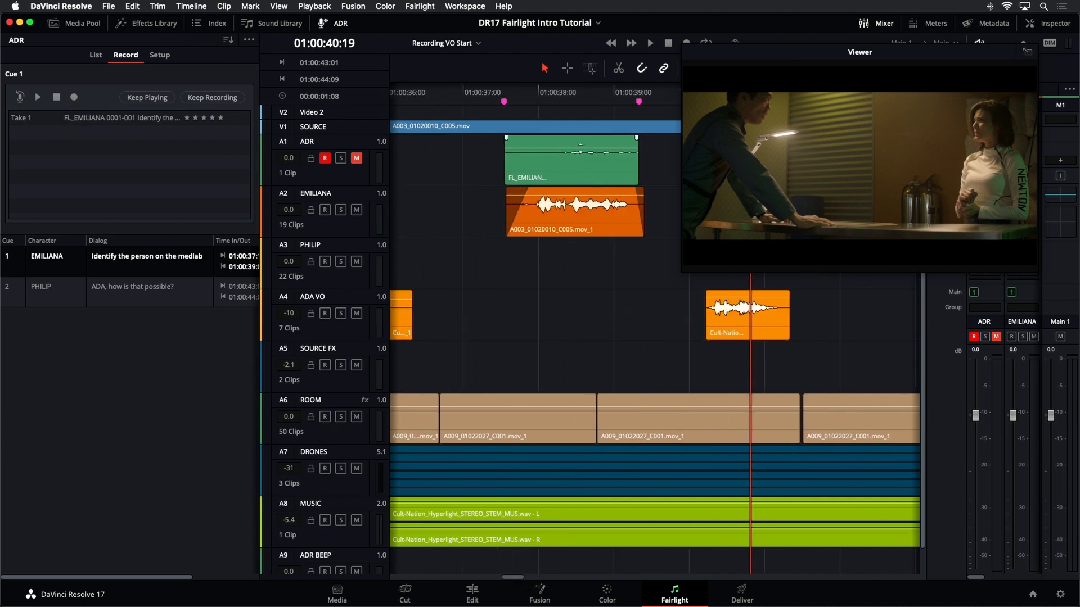
pyautogui.moveTo(579, 148); pyautogui.dragTo(580, 138)
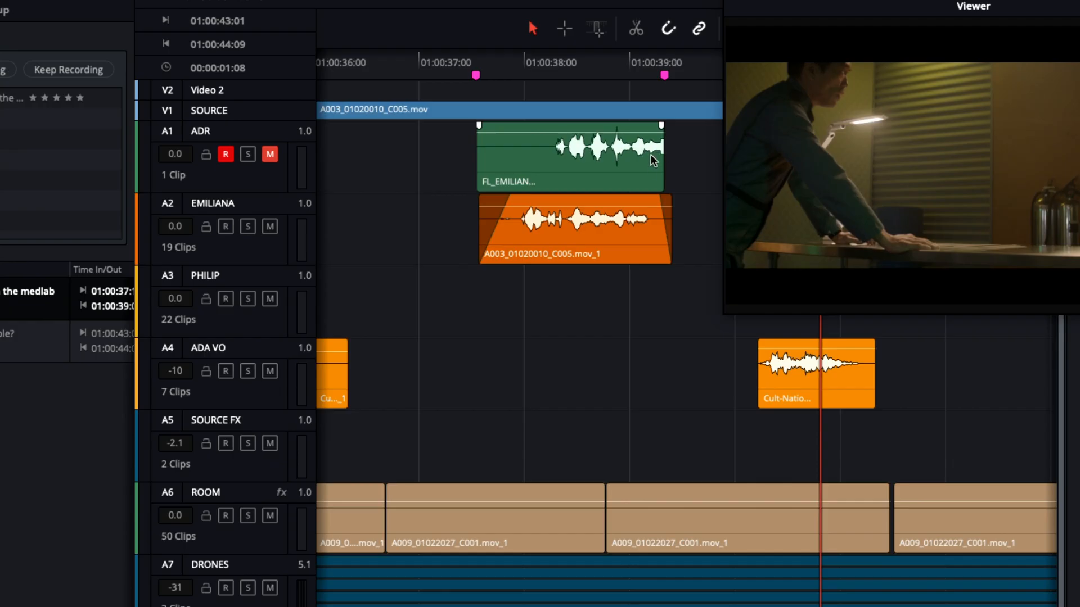
pyautogui.click(662, 162)
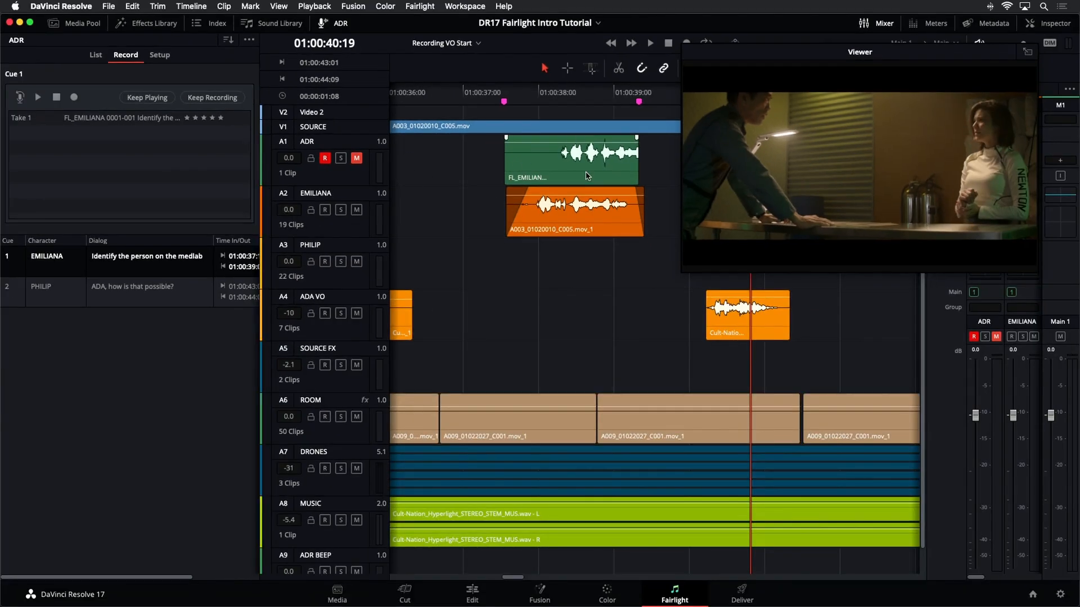
# Step: Enable Keep Recording and record a second take of EMILIANA's cue that runs past the cue's end
pyautogui.click(231, 98)
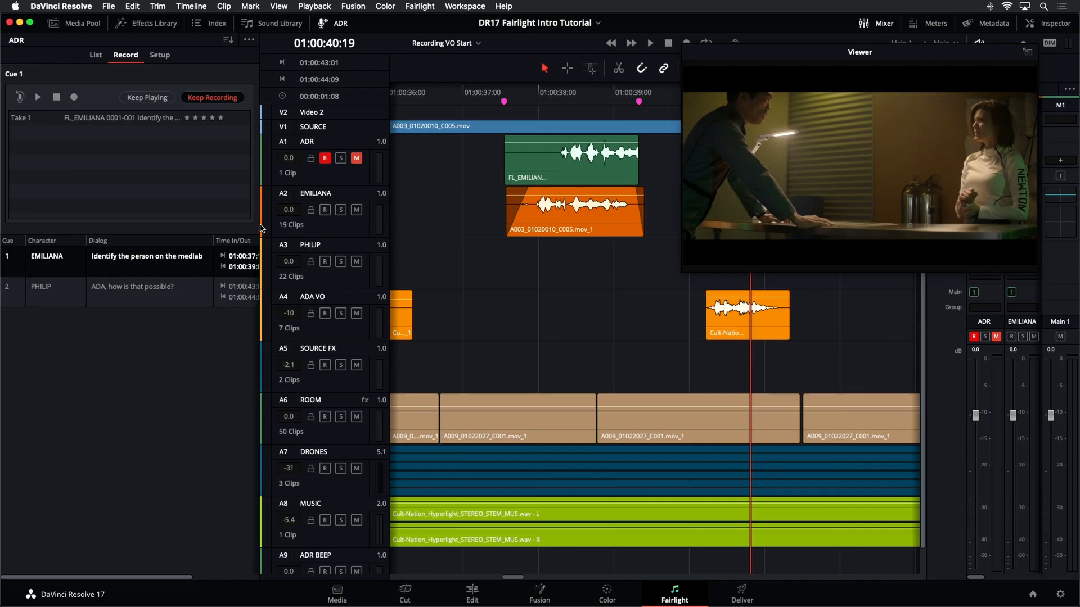
pyautogui.click(74, 98)
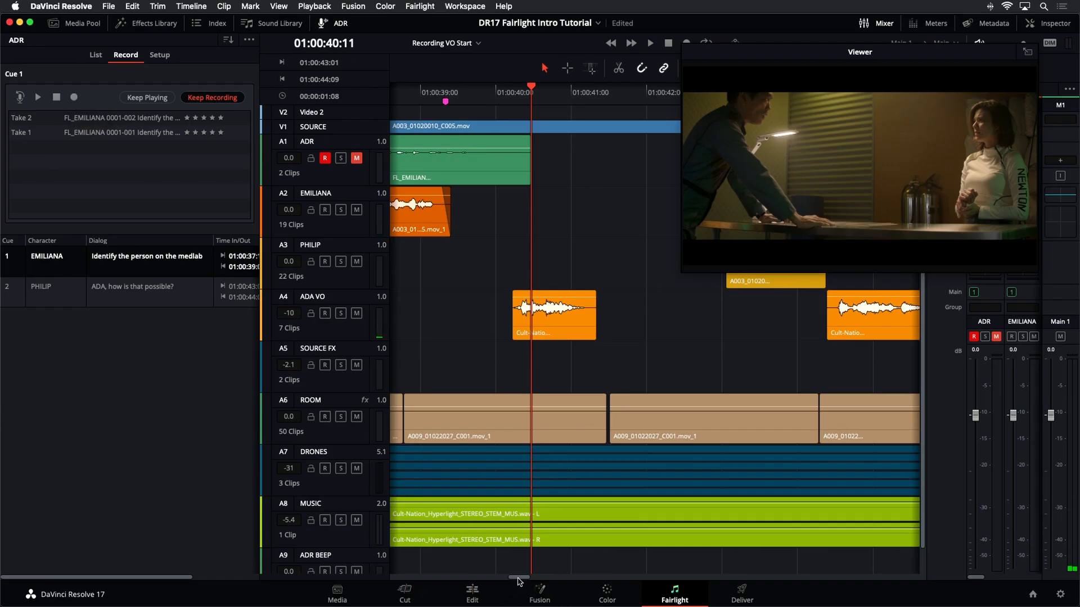
pyautogui.hscroll(-5, 540, 237)
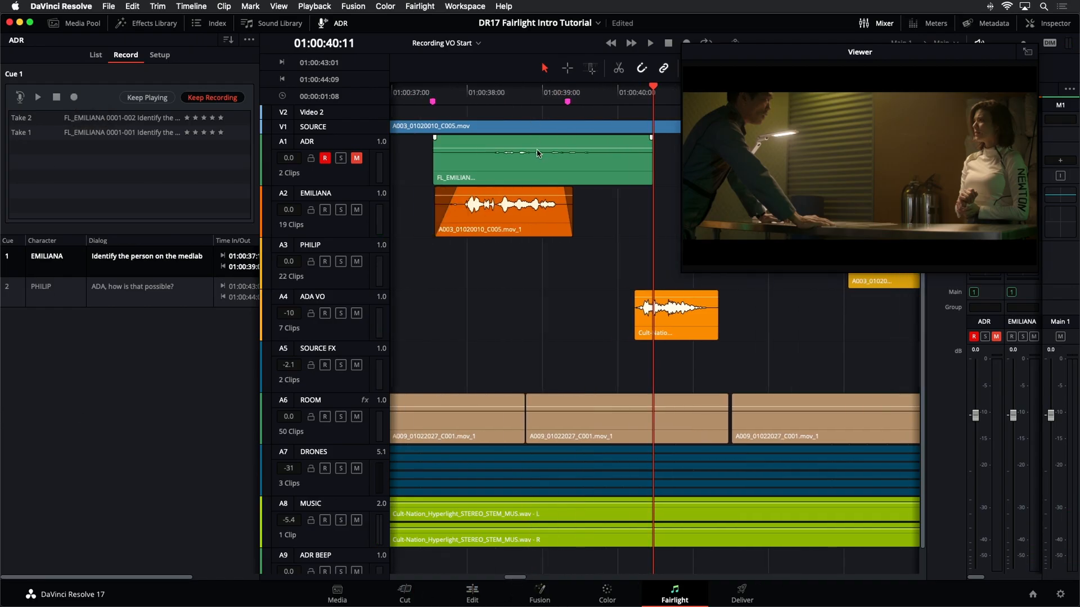
# Step: Raise the second ADR take's clip level, shift it earlier to match EMILIANA's original line, and trim its start to the cue's in point
pyautogui.moveTo(537, 149); pyautogui.dragTo(538, 142)
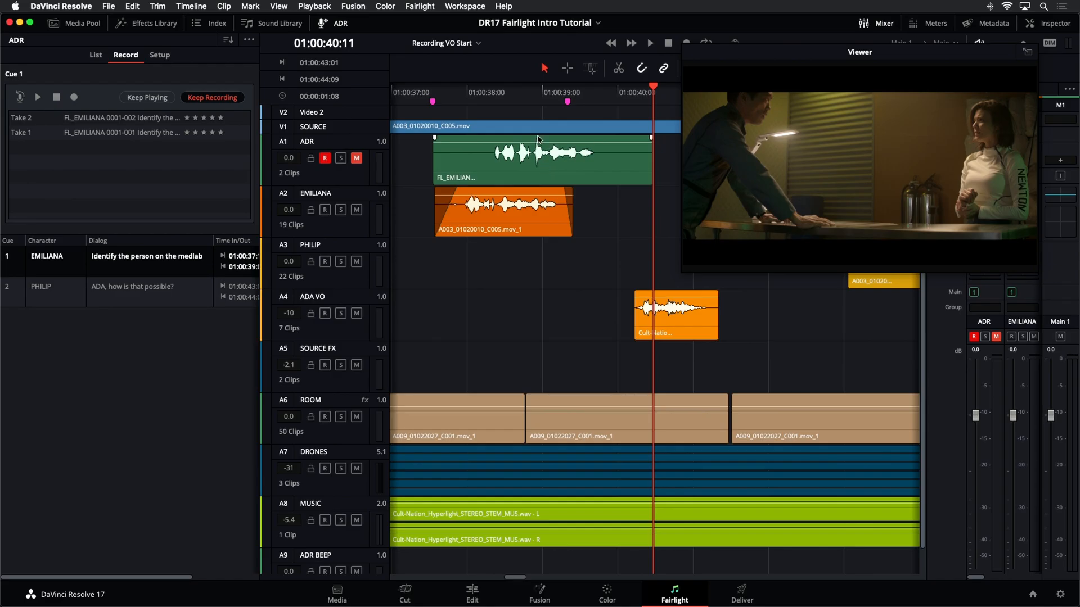
pyautogui.moveTo(537, 148)
pyautogui.mouseDown()
pyautogui.moveTo(539, 185)
pyautogui.moveTo(514, 186)
pyautogui.mouseUp()
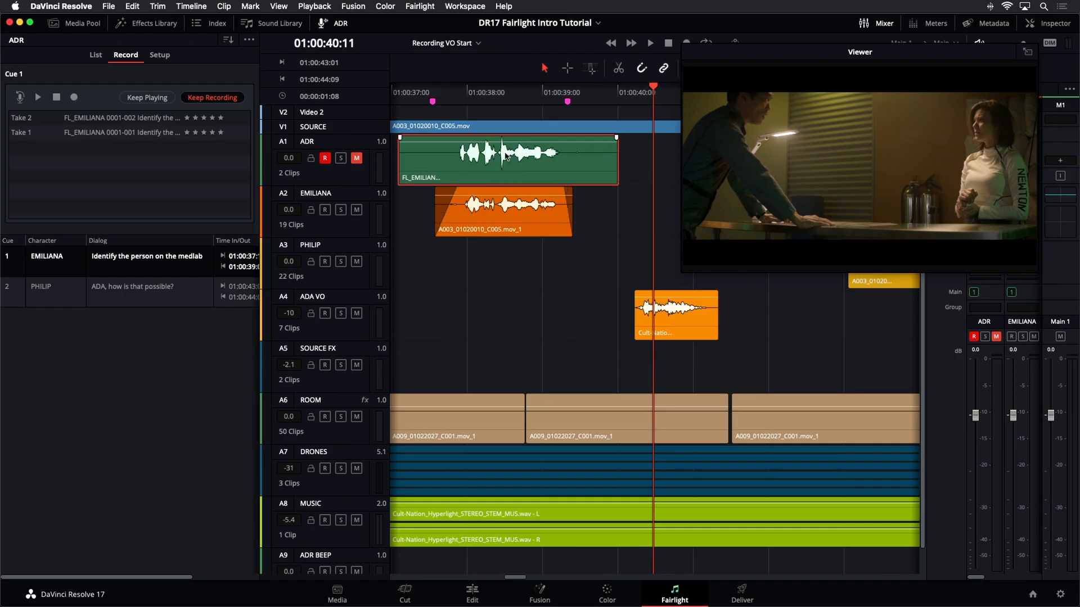
pyautogui.moveTo(394, 170); pyautogui.dragTo(432, 181)
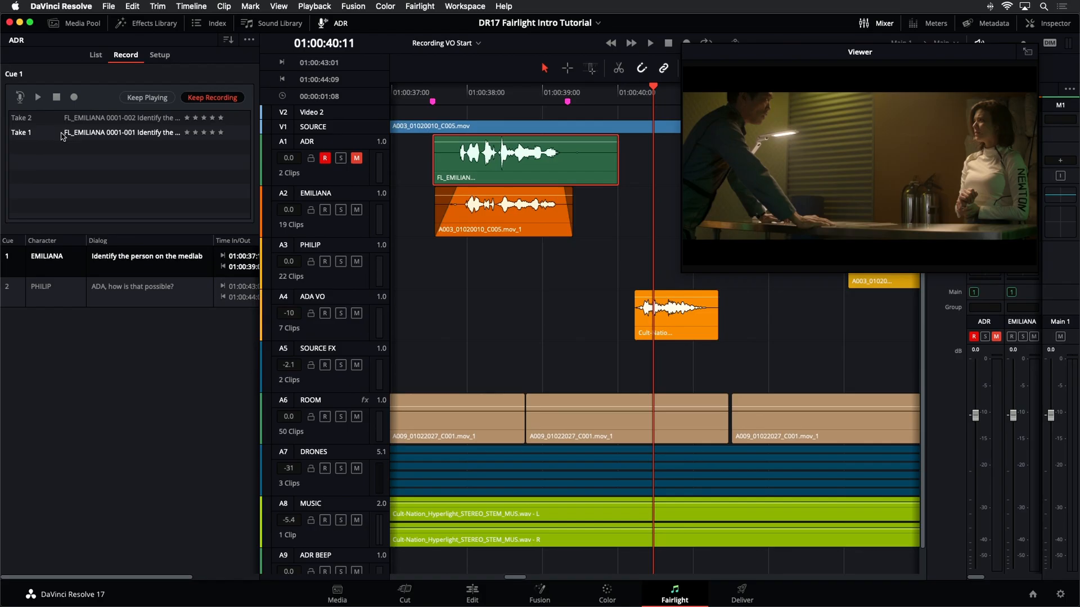
# Step: Show the audio track layers and enlarge the ADR track so both recorded takes can be examined
pyautogui.click(279, 6)
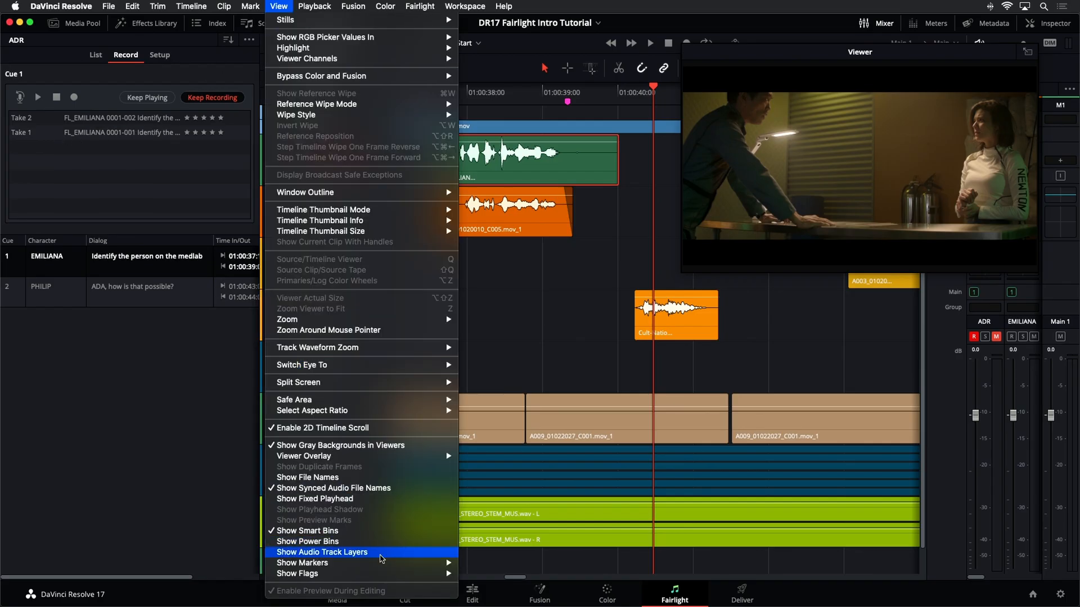
pyautogui.click(381, 552)
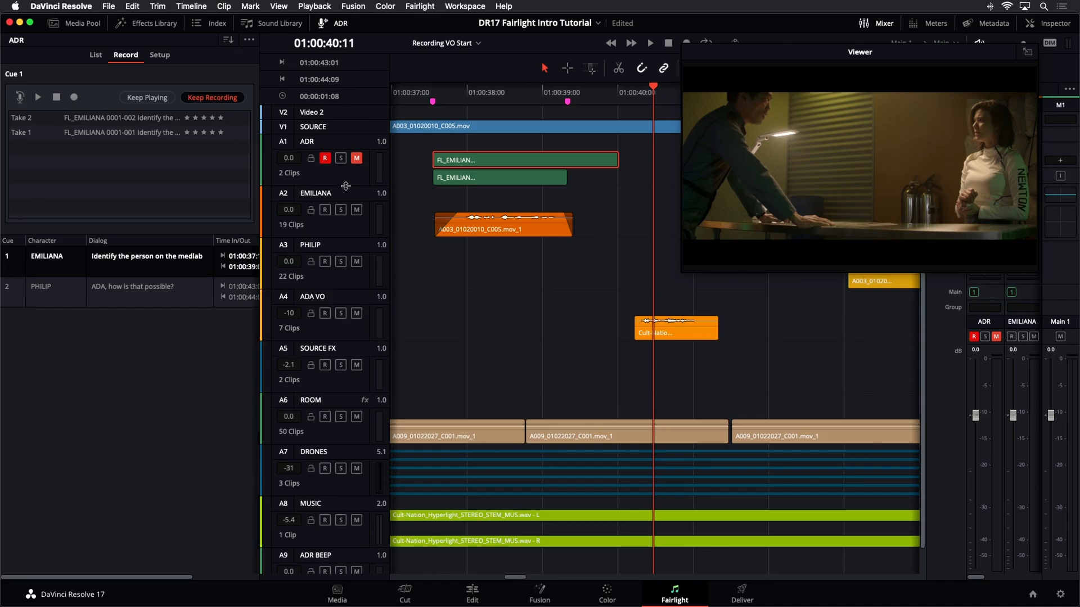
pyautogui.moveTo(346, 186); pyautogui.dragTo(348, 355)
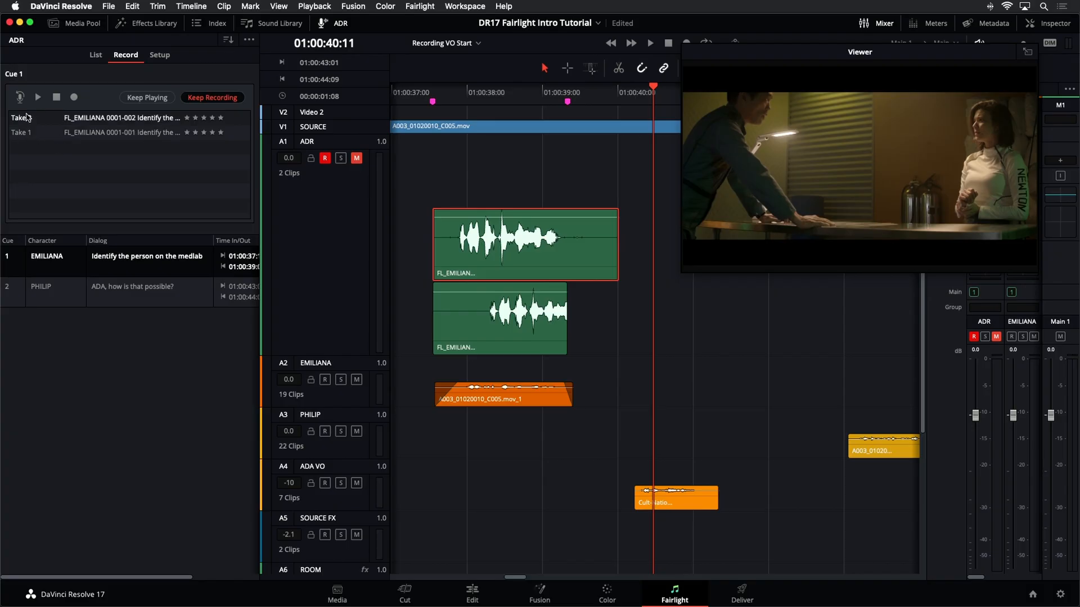
# Step: Select Take 1 of EMILIANA's cue, briefly start its playback, and close the floating viewer
pyautogui.click(28, 133)
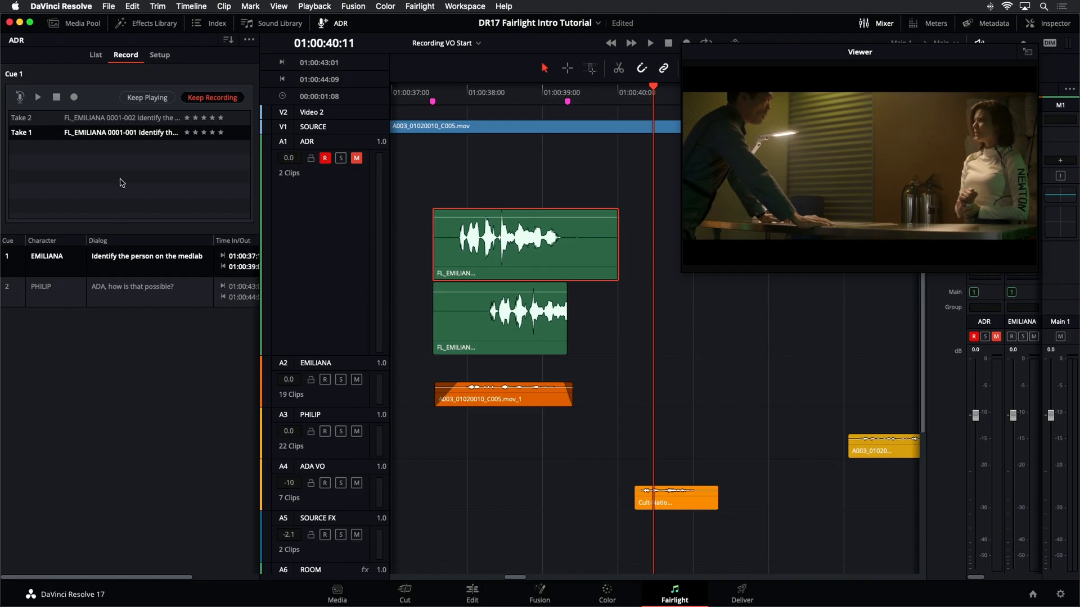
pyautogui.click(38, 98)
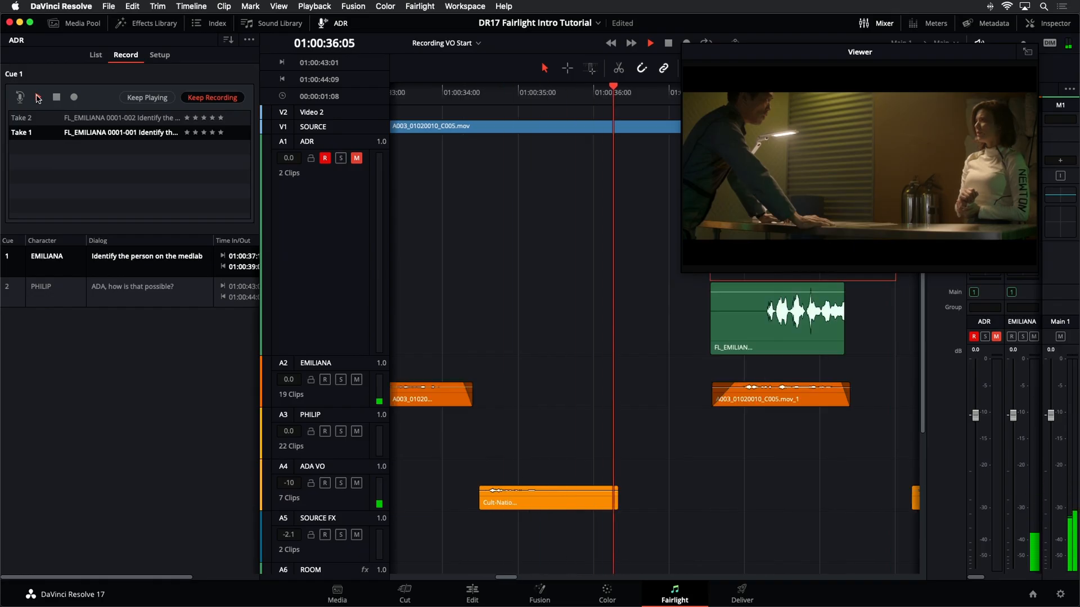
pyautogui.press('space')
pyautogui.click(1030, 52)
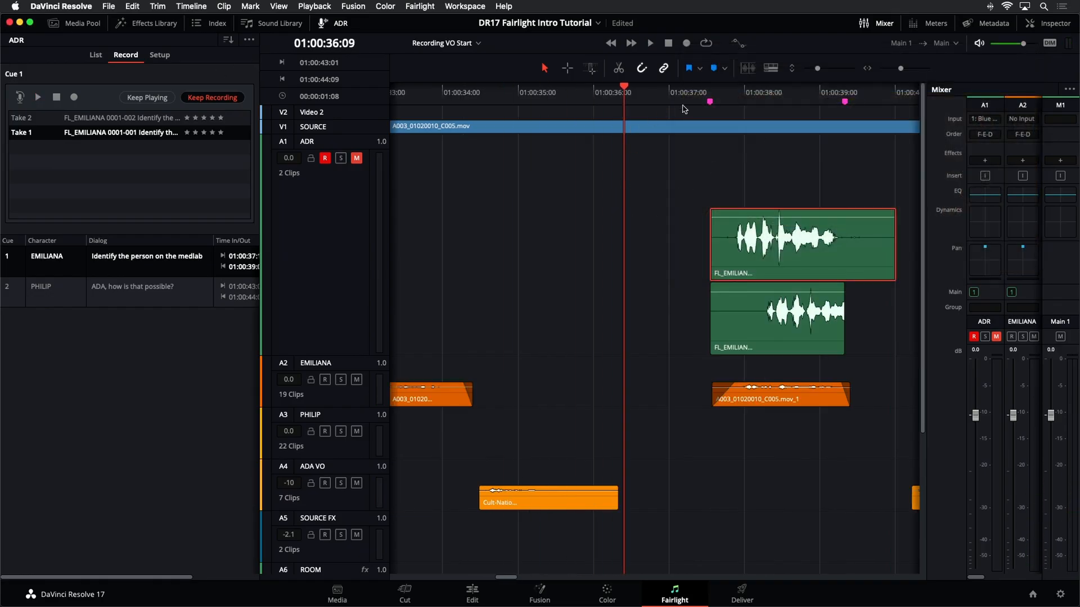
# Step: Play back Take 1 of EMILIANA's cue again, stopping partway through the line
pyautogui.click(769, 68)
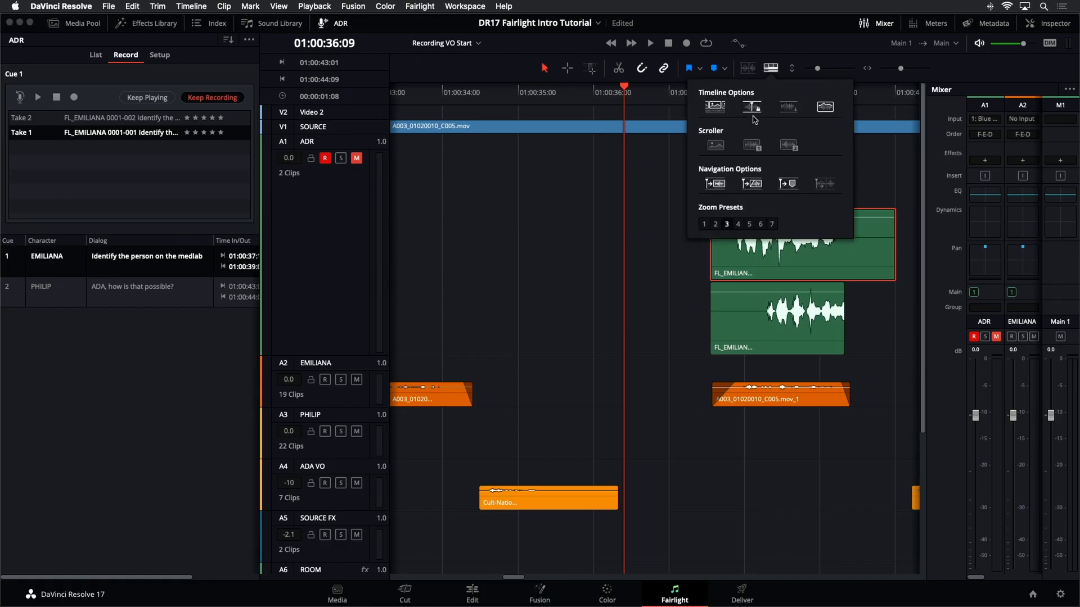
pyautogui.click(614, 217)
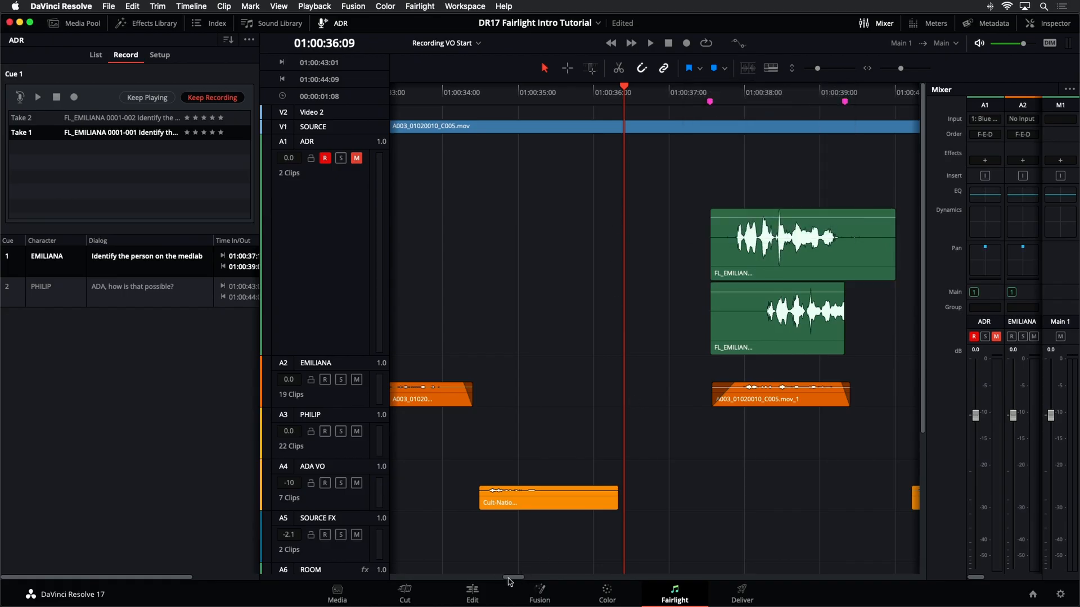
pyautogui.moveTo(508, 578); pyautogui.dragTo(507, 578)
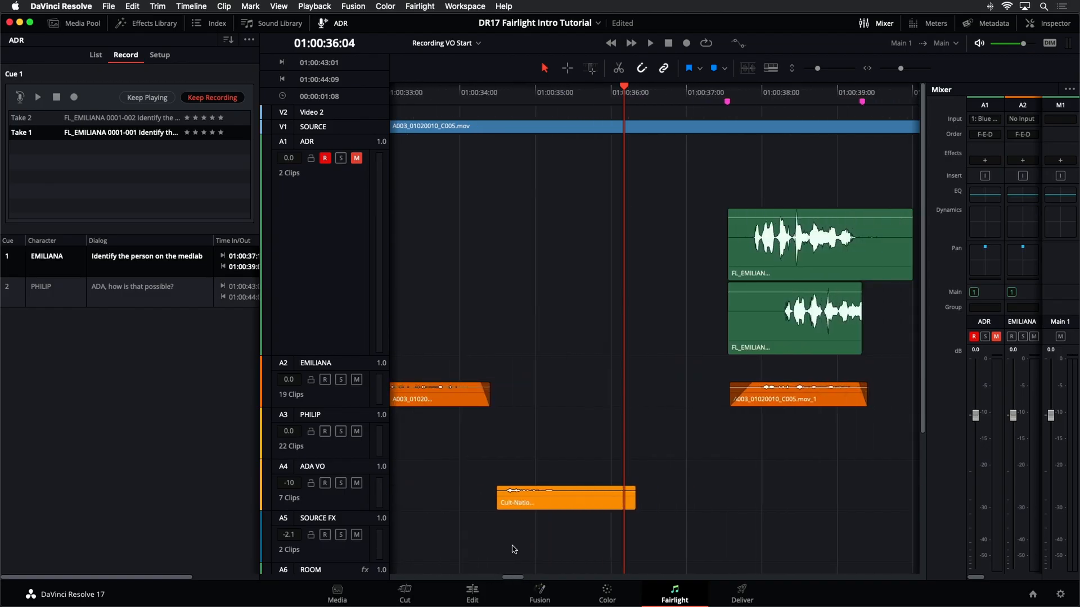
pyautogui.hscroll(3, 617, 95)
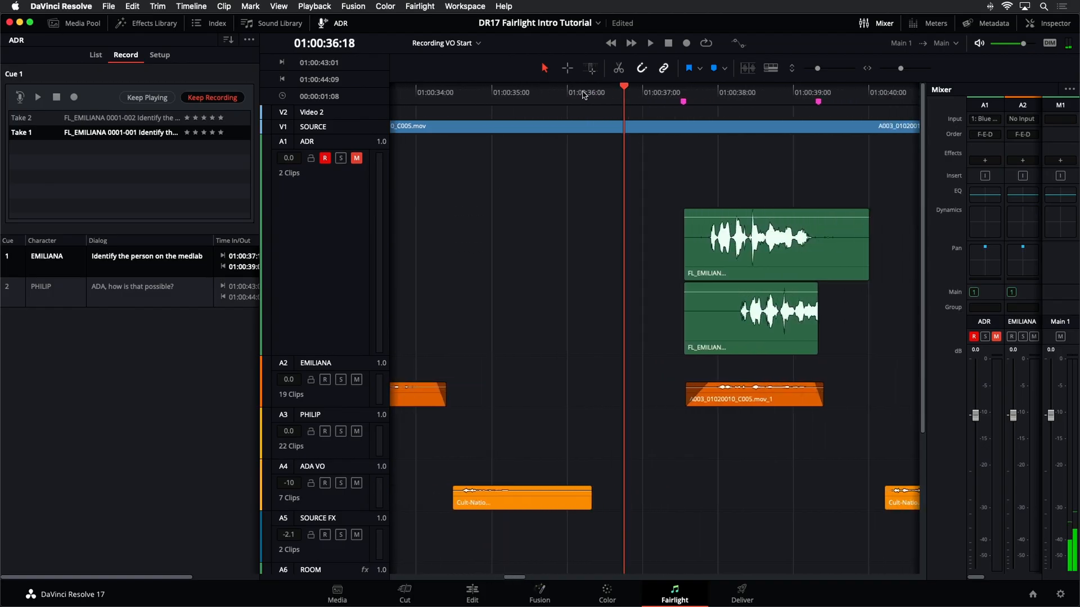
pyautogui.hscroll(3, 410, 197)
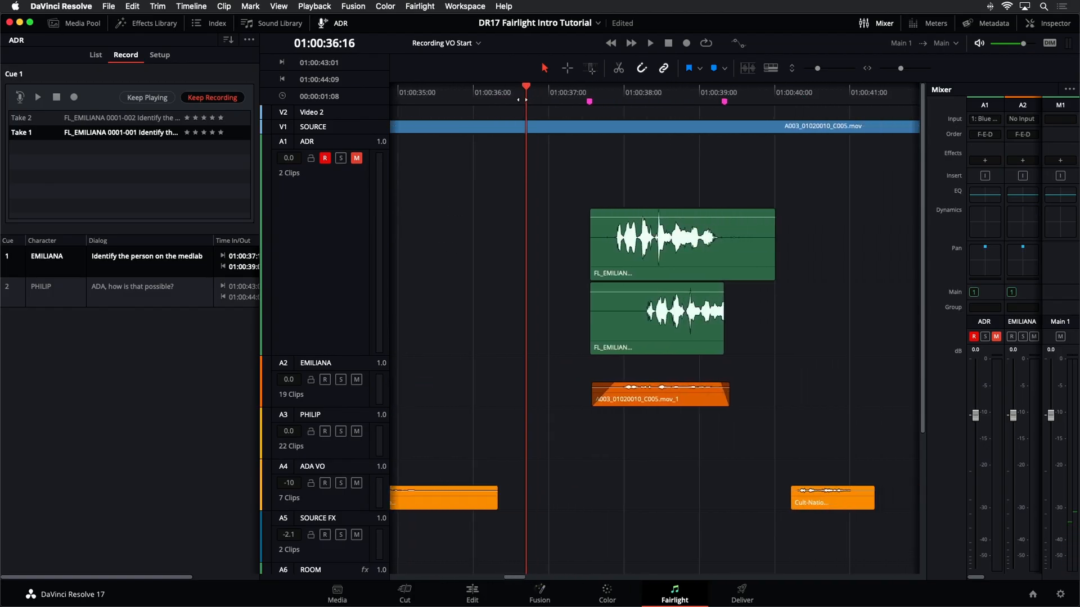
pyautogui.click(39, 99)
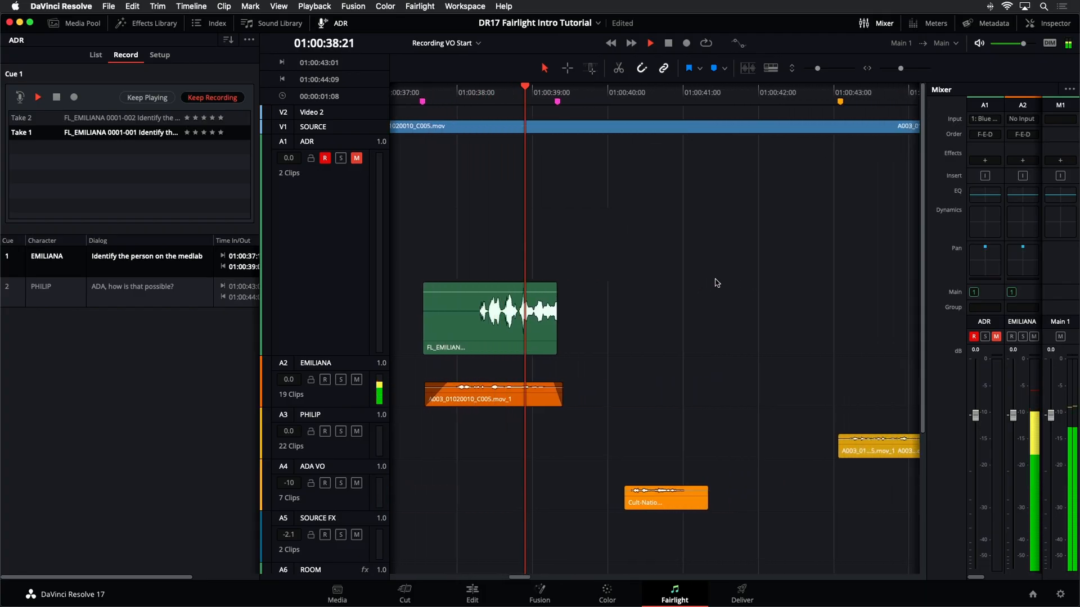
pyautogui.press('space')
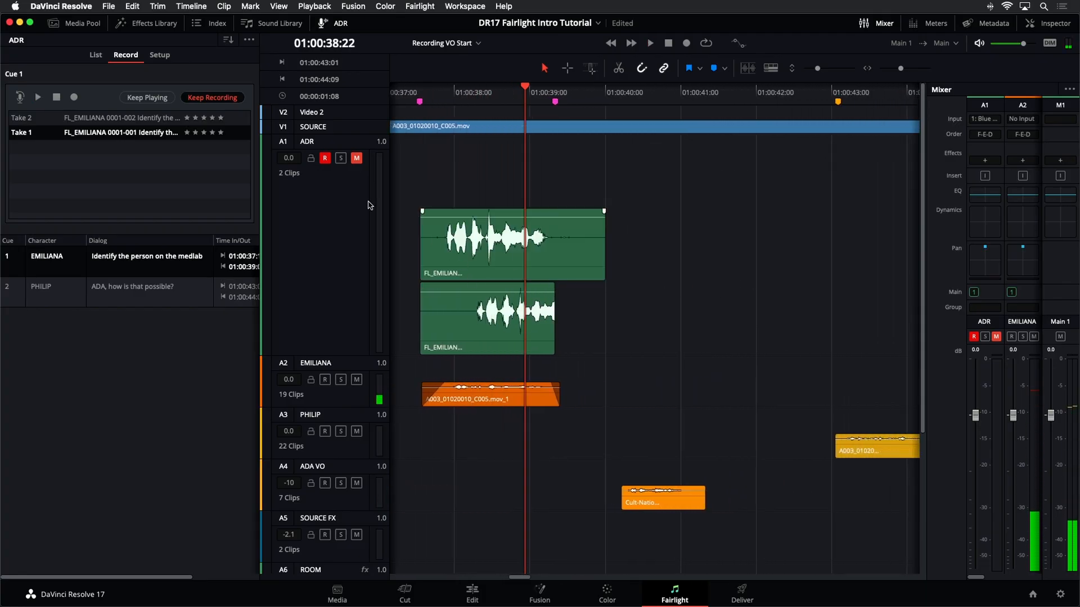
# Step: Unmute the ADR track, select Take 2 of EMILIANA's cue, and play it back
pyautogui.click(357, 158)
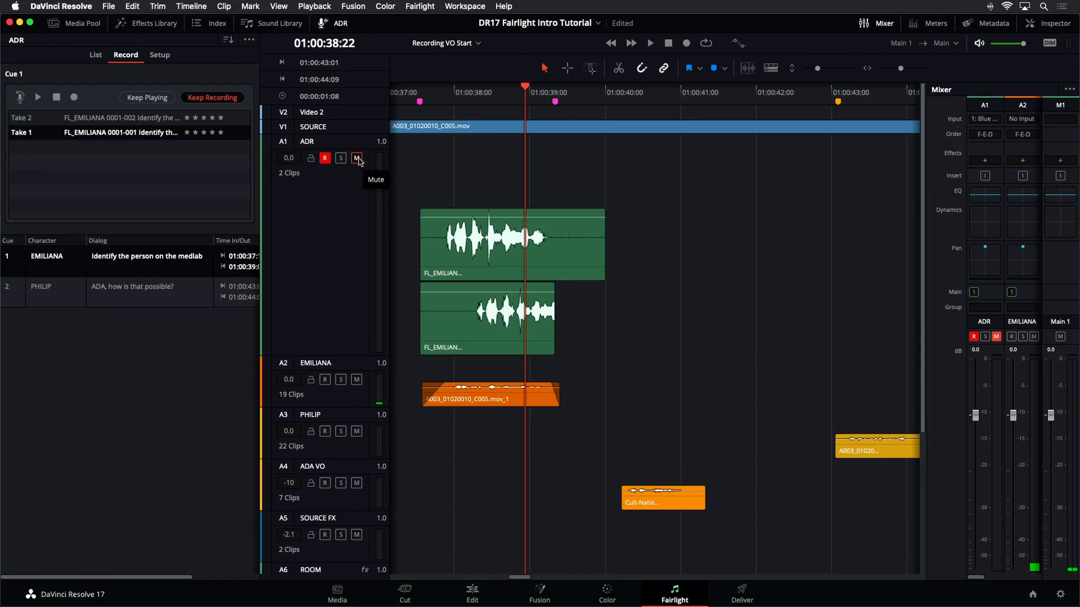
pyautogui.click(52, 121)
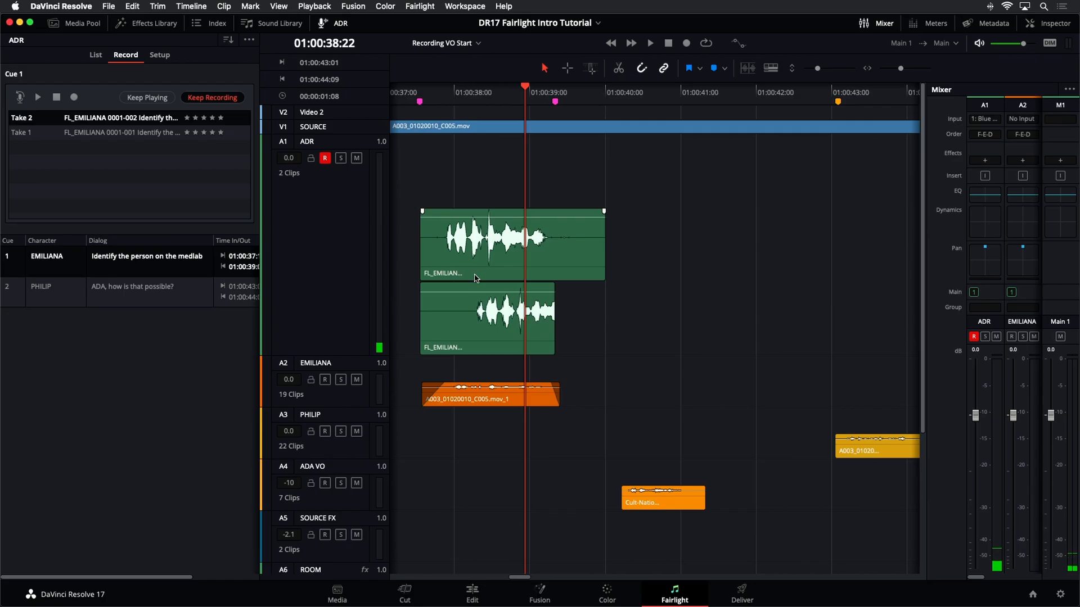
pyautogui.press('super+minus')
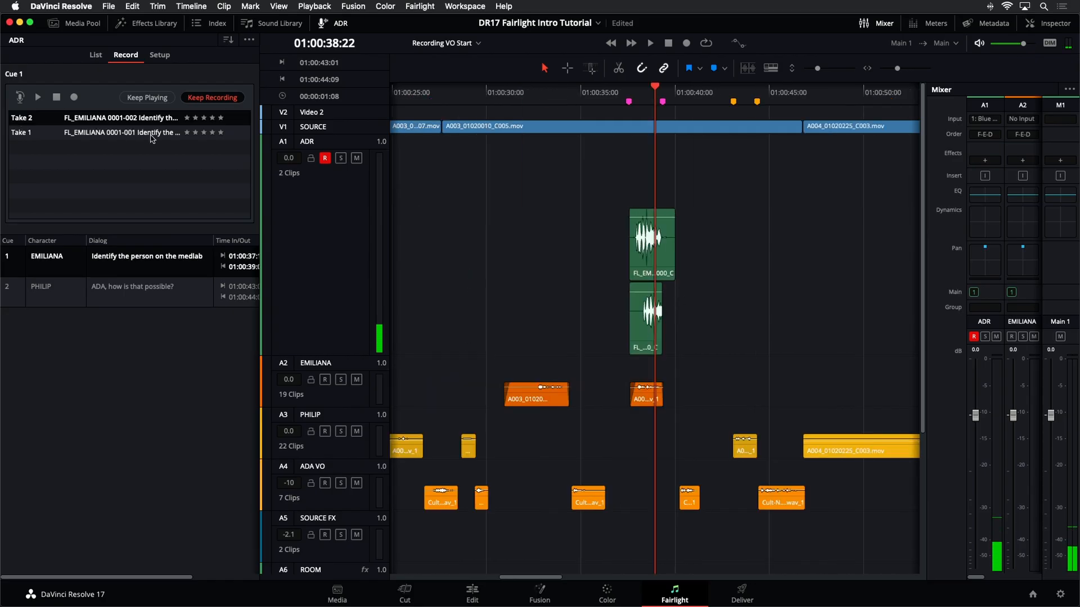
pyautogui.click(39, 100)
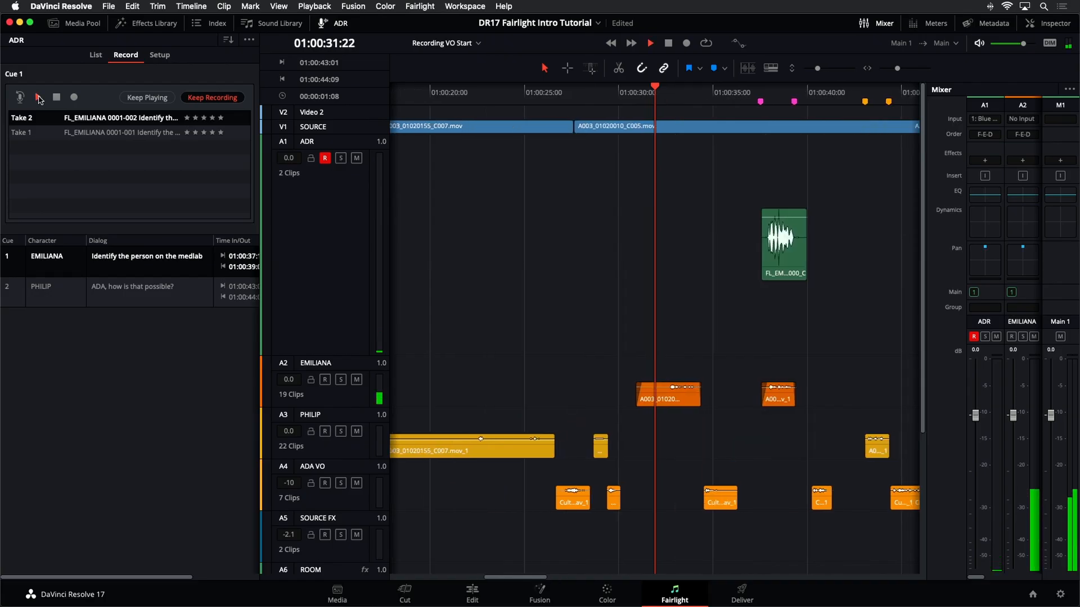
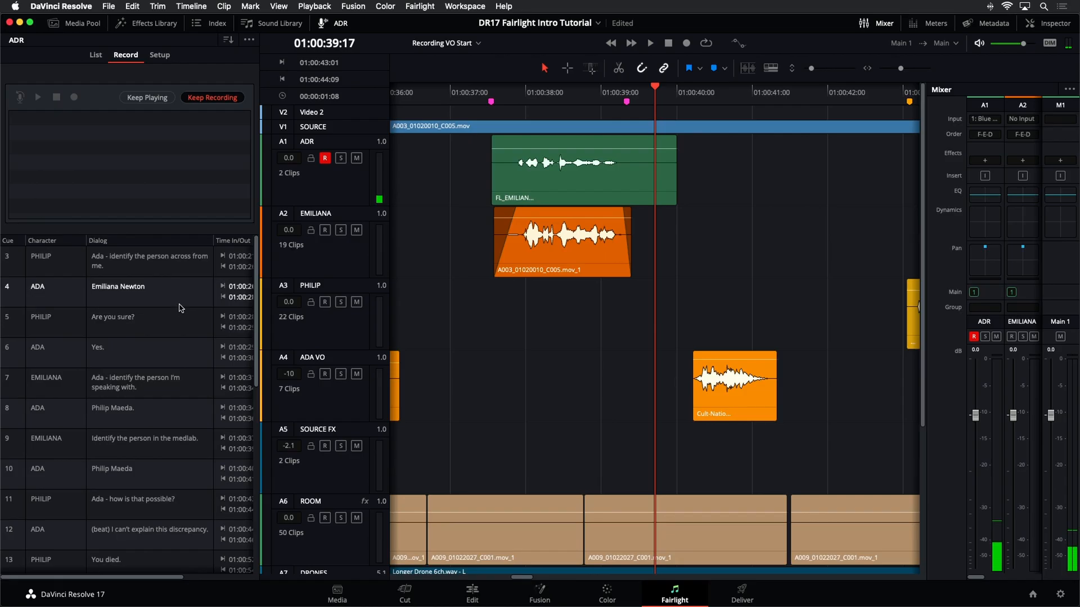
# Step: Step through several cues, including 6 and 4, and review the full imported cue list with its characters and dialog
pyautogui.click(44, 264)
pyautogui.click(52, 295)
pyautogui.click(56, 350)
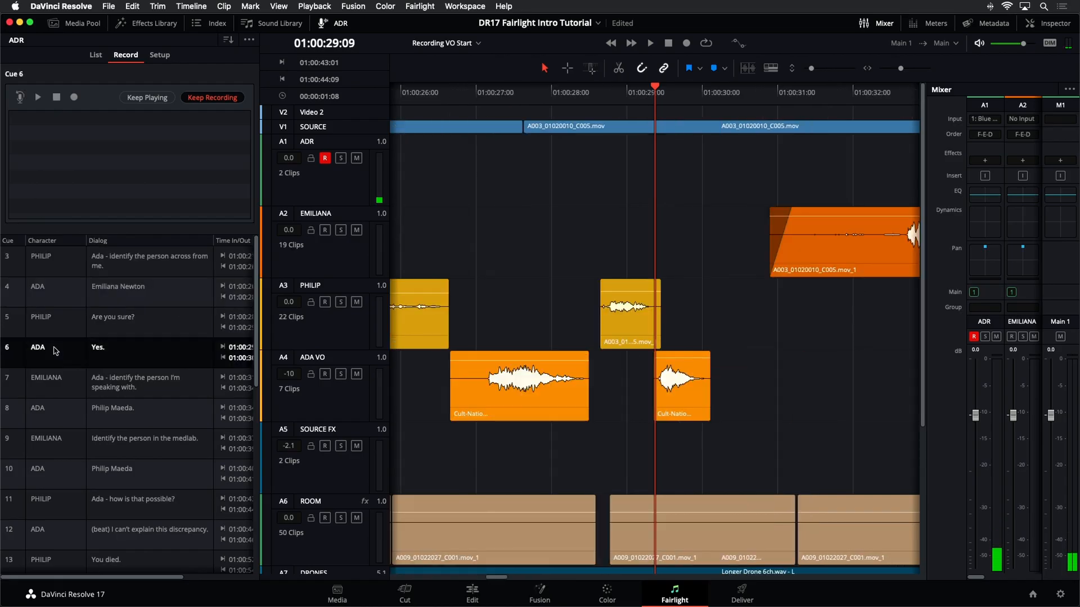
pyautogui.click(56, 304)
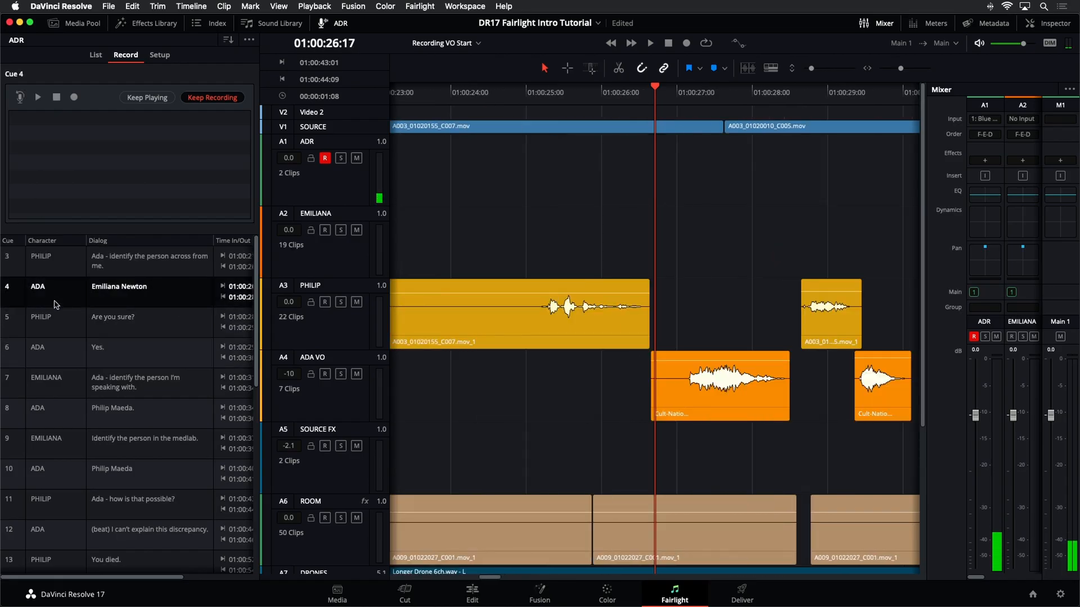
pyautogui.click(96, 56)
pyautogui.scroll(-5, 114, 399)
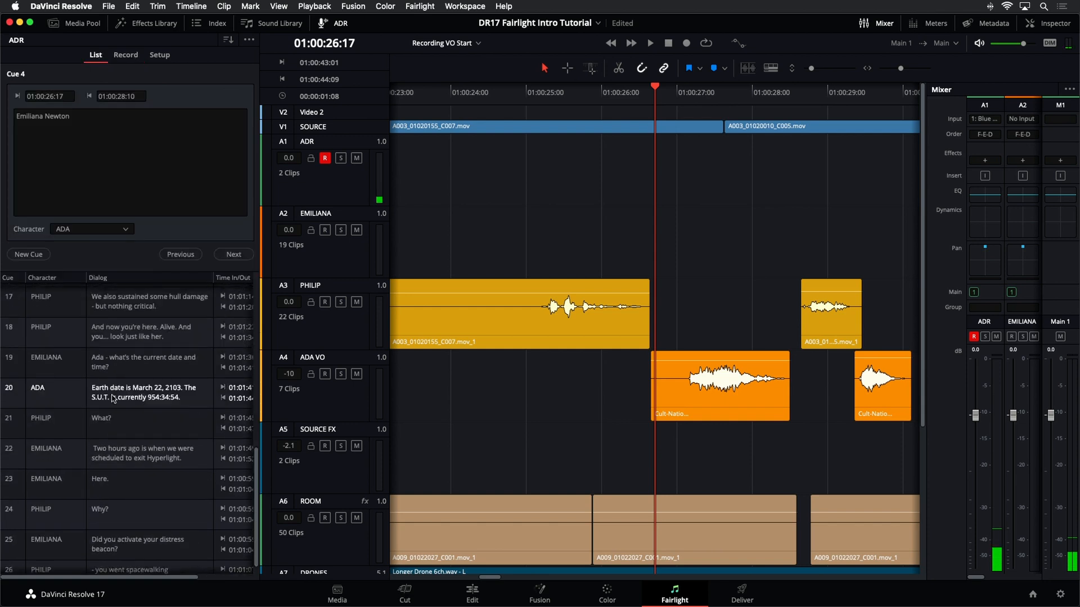
pyautogui.scroll(5, 113, 399)
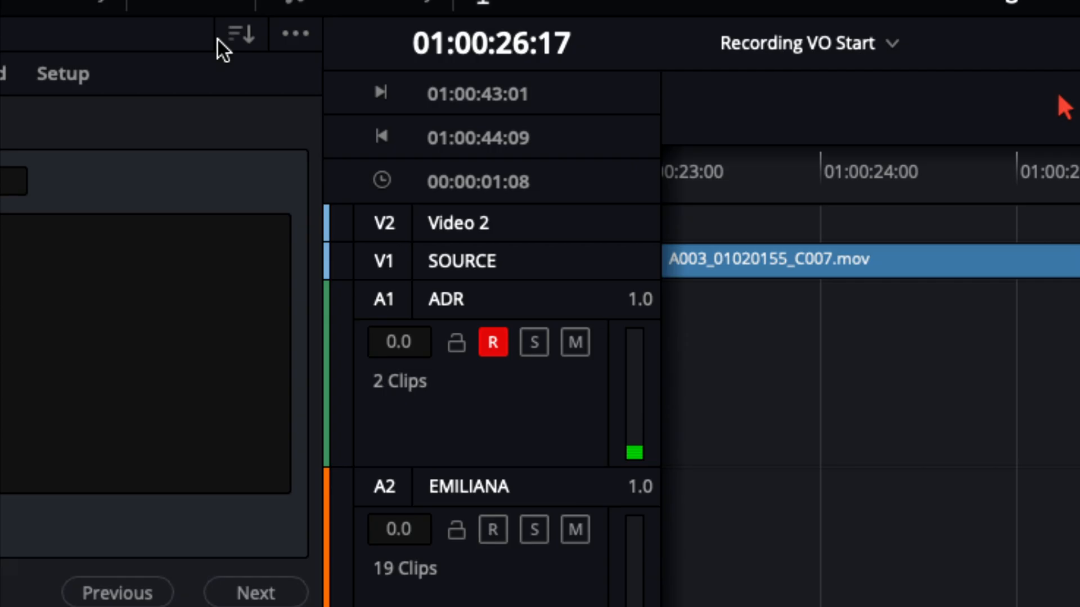
# Step: Filter the cue list to PHILIP's cues by hiding ADA and EMILIANA
pyautogui.click(242, 32)
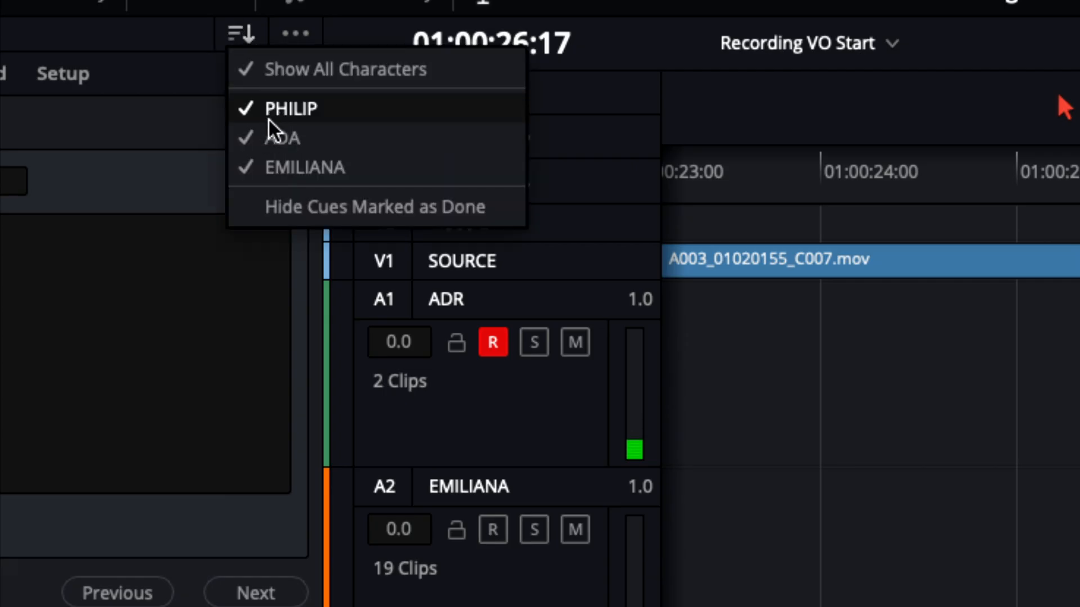
pyautogui.click(274, 136)
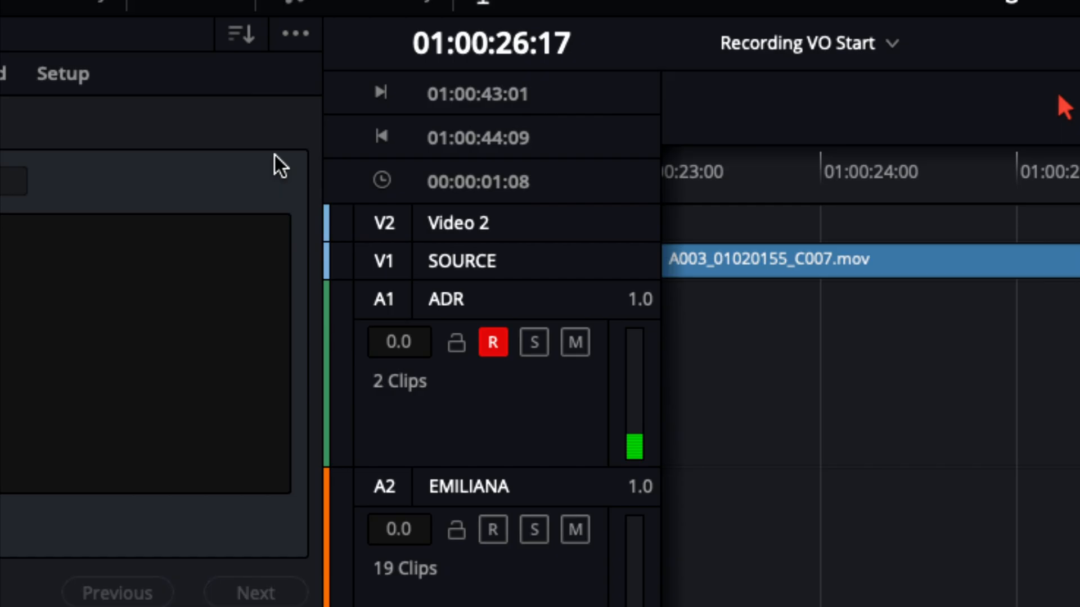
pyautogui.click(252, 42)
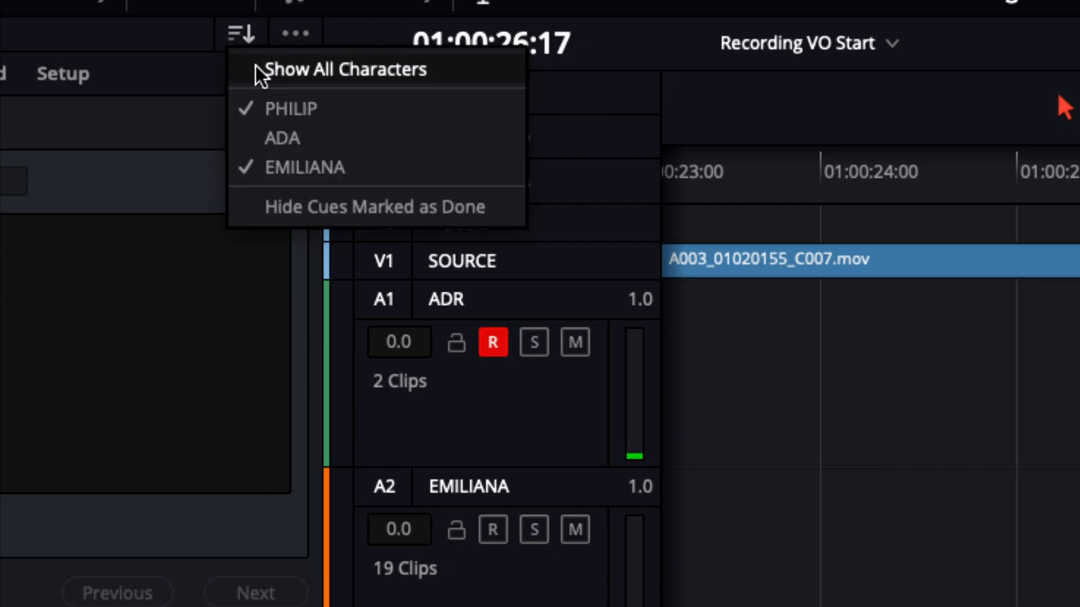
pyautogui.click(273, 167)
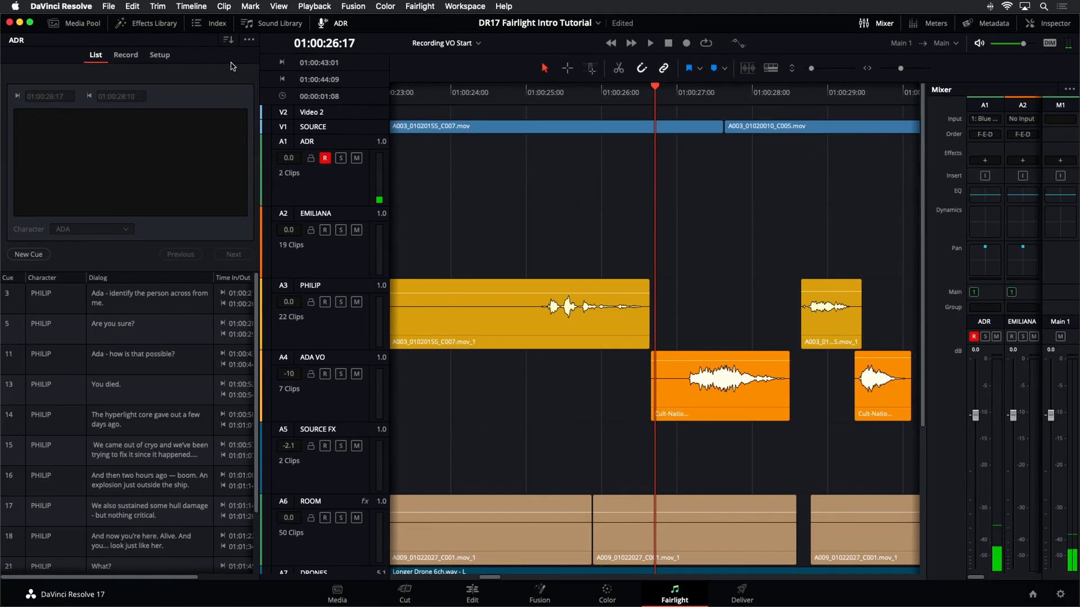
# Step: Jump through PHILIP's filtered cues up to cue 5, and show all characters in the cue list again
pyautogui.click(47, 509)
pyautogui.click(63, 451)
pyautogui.click(62, 388)
pyautogui.click(62, 330)
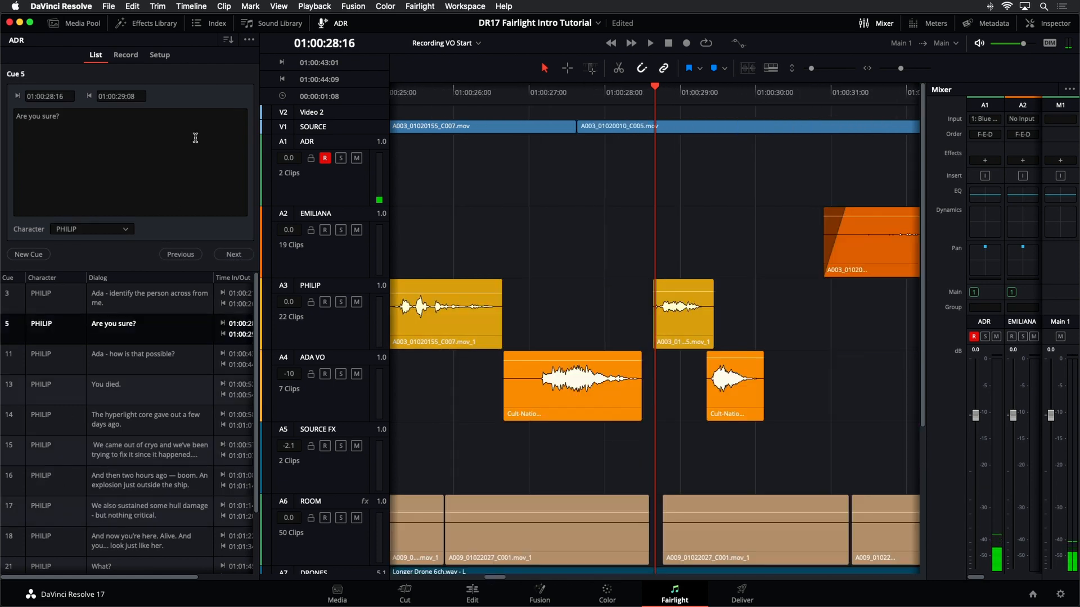
pyautogui.click(228, 40)
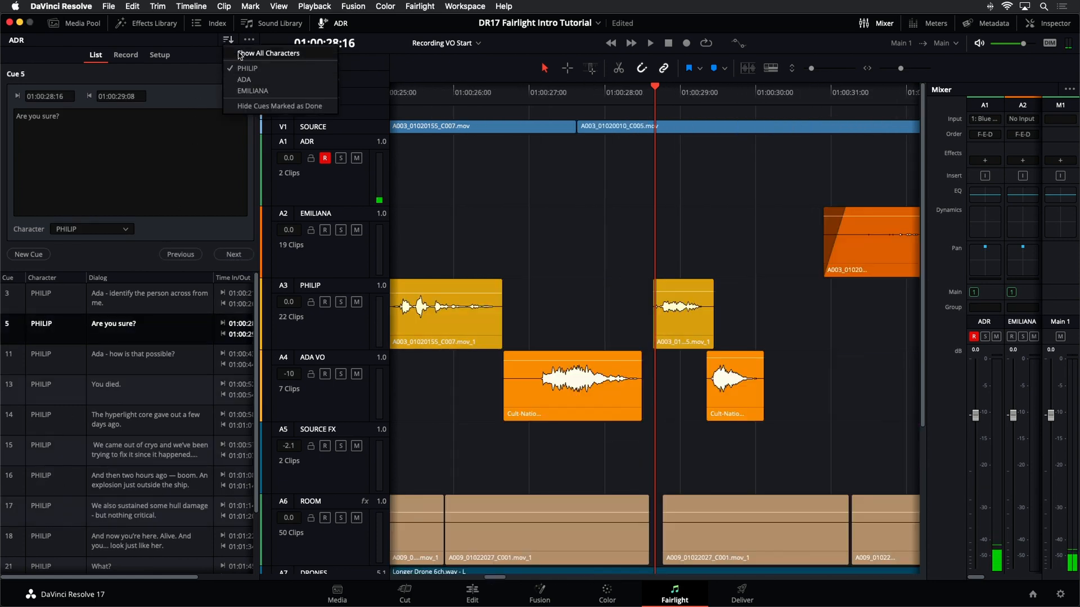
pyautogui.click(241, 54)
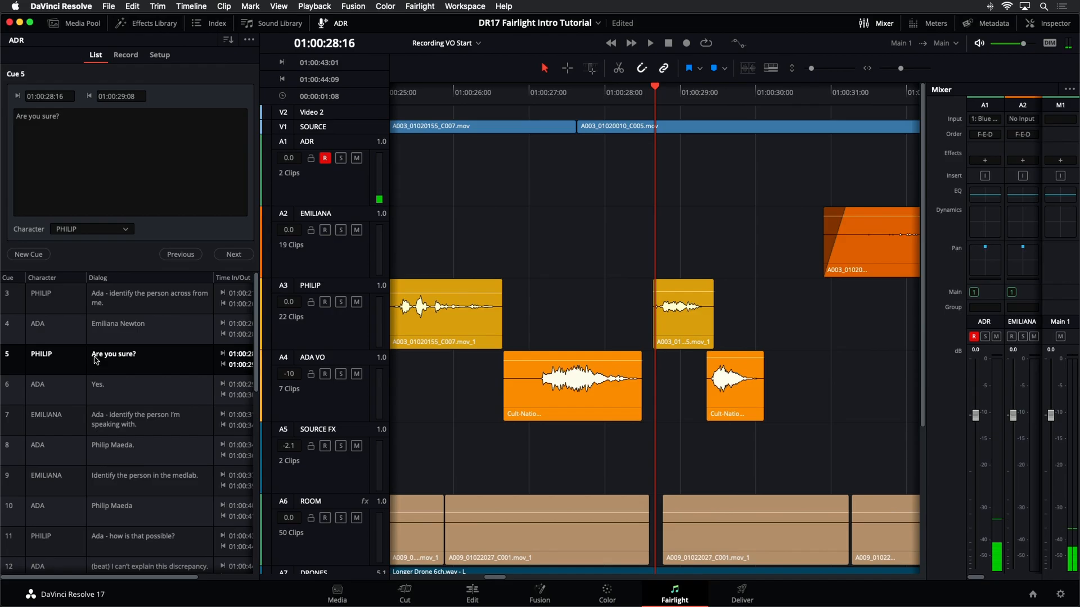
# Step: Move the playhead to 01:00:36:06, just before EMILIANA's recorded ADR clip
pyautogui.hotkey('shift', 'z')
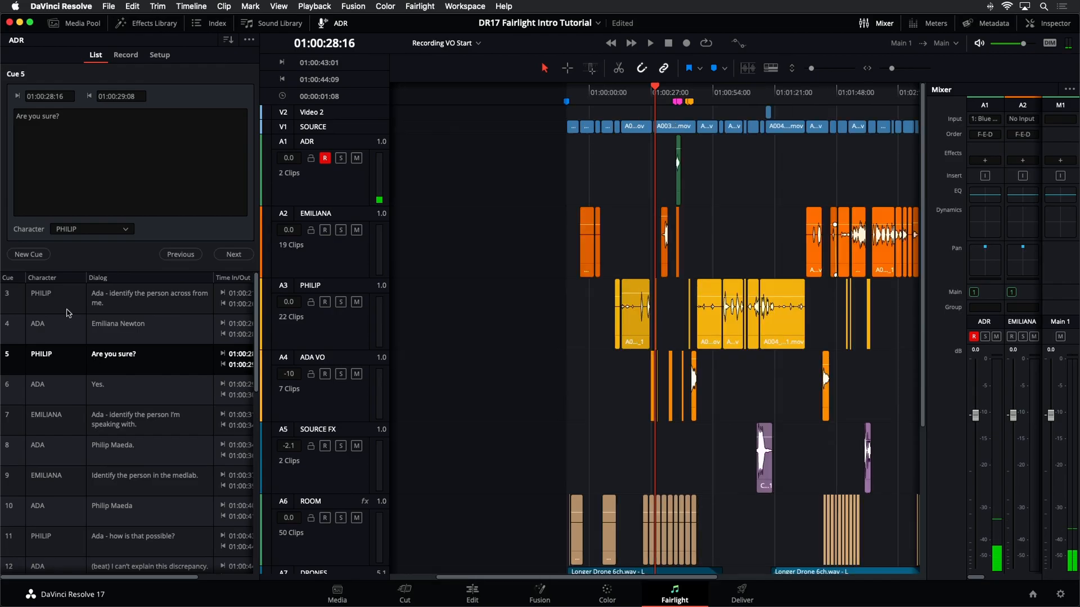
pyautogui.moveTo(660, 92); pyautogui.dragTo(636, 93)
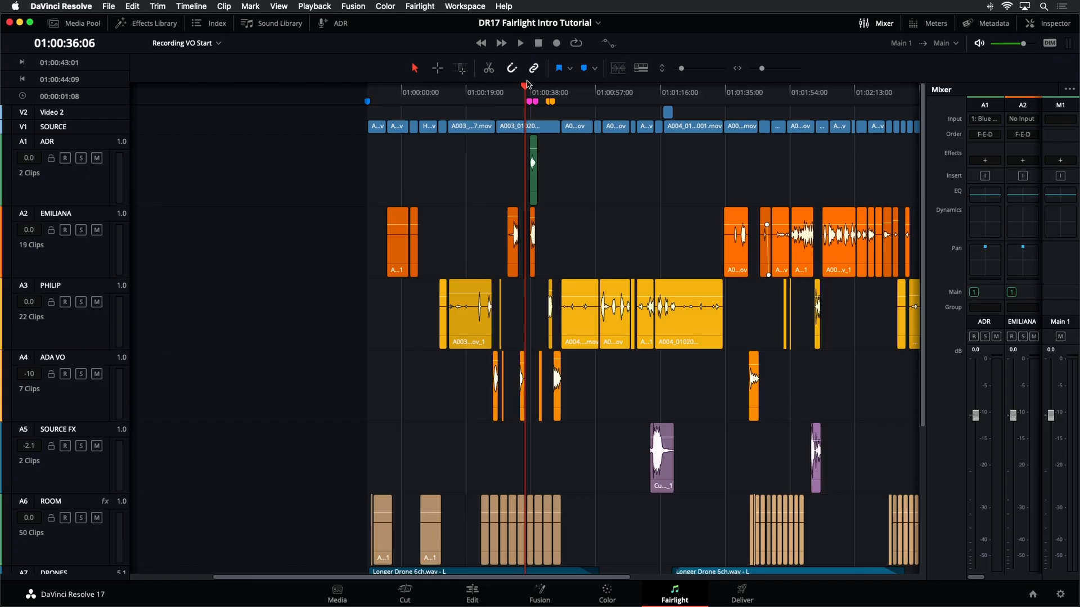
pyautogui.scroll(4, 527, 85)
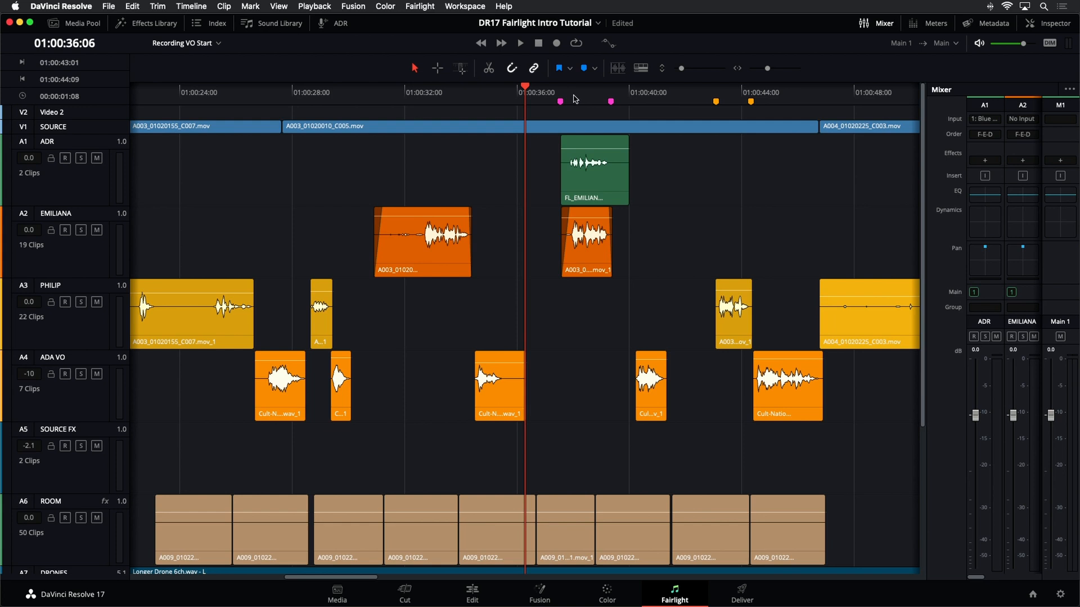
# Step: Play up to the start of EMILIANA's ADR clip at 01:00:37:14 and enable Elastic Wave on that clip
pyautogui.scroll(3, 575, 99)
pyautogui.scroll(-3, 575, 99)
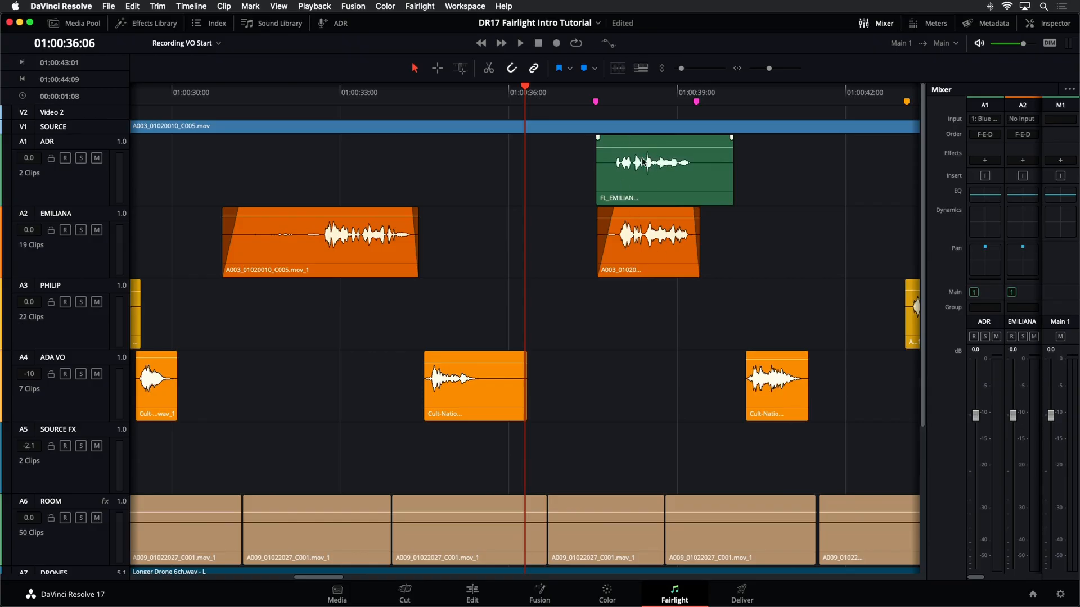
pyautogui.press('space')
pyautogui.press('space')
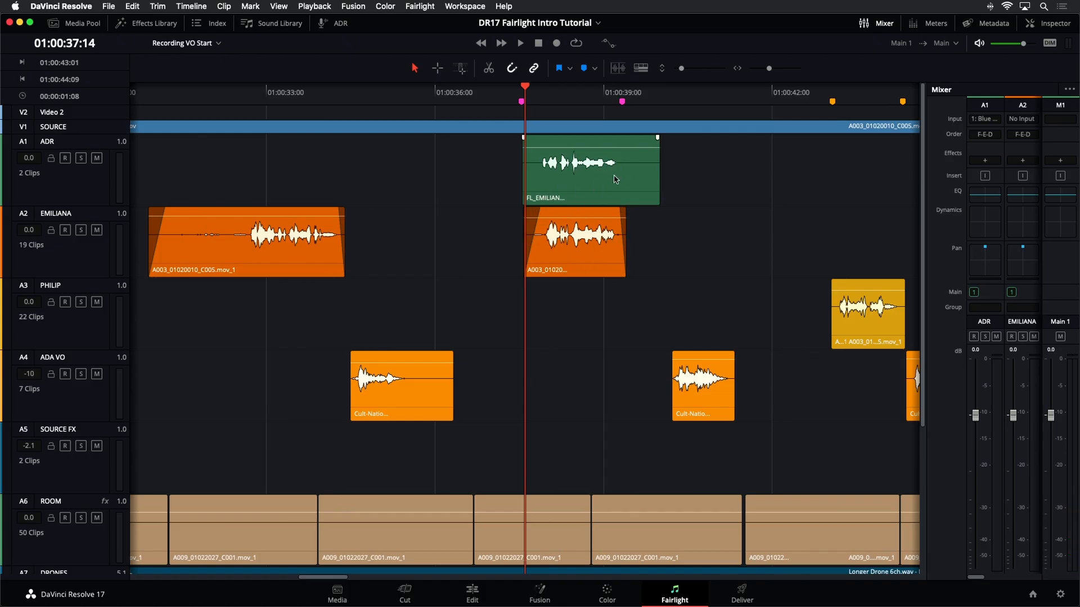
pyautogui.rightClick(623, 181)
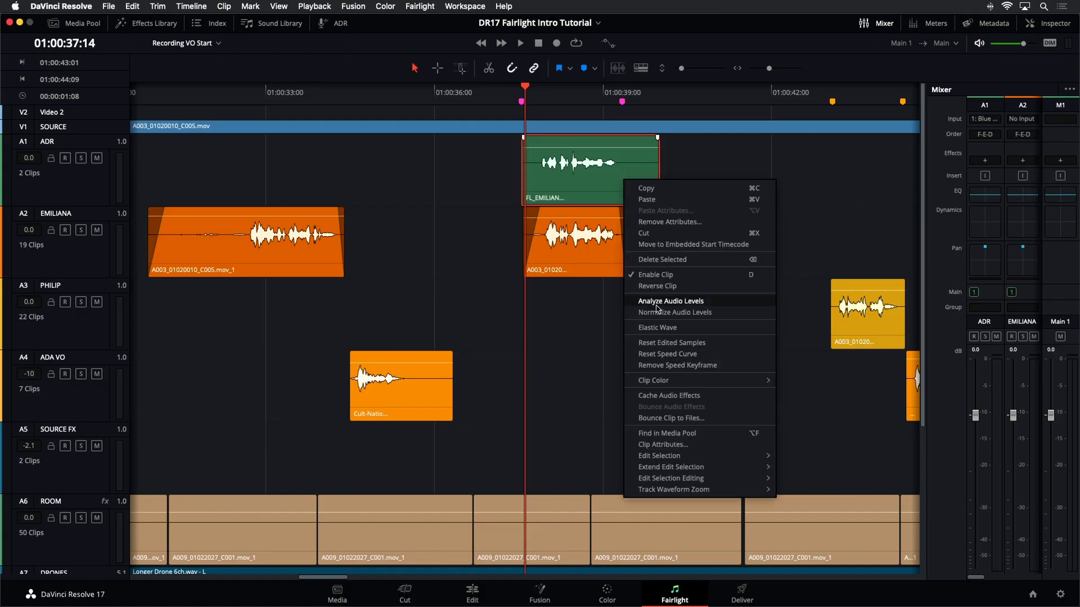
pyautogui.click(688, 331)
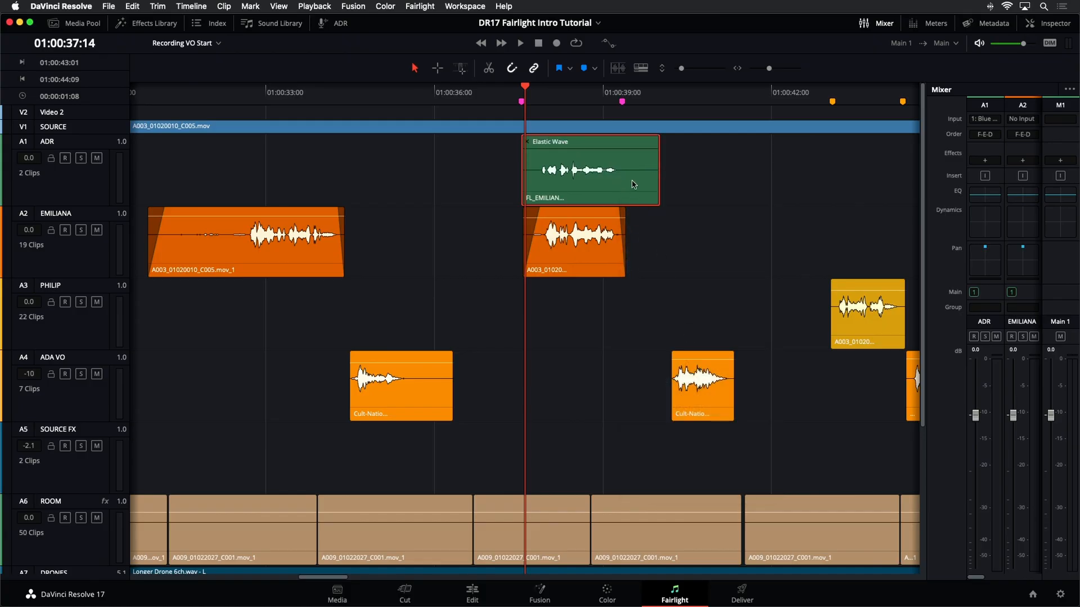
# Step: Enlarge the ADR and EMILIANA tracks, nudge the ADR clip slightly later, and compress its end with Elastic Wave
pyautogui.moveTo(102, 170); pyautogui.dragTo(91, 239)
pyautogui.scroll(6, 731, 180)
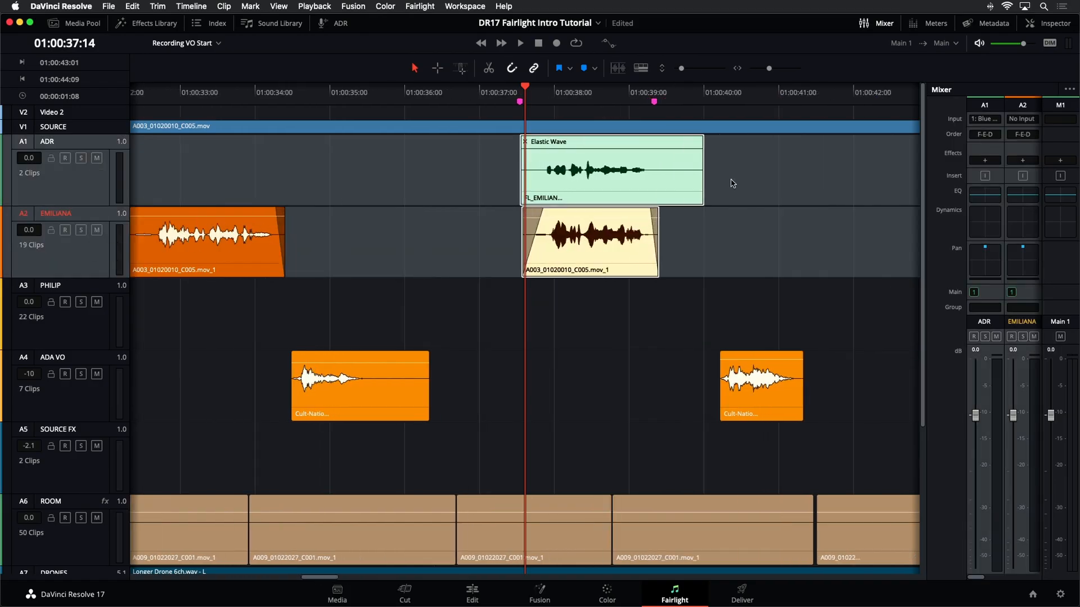
pyautogui.scroll(5, 731, 176)
pyautogui.scroll(2, 730, 176)
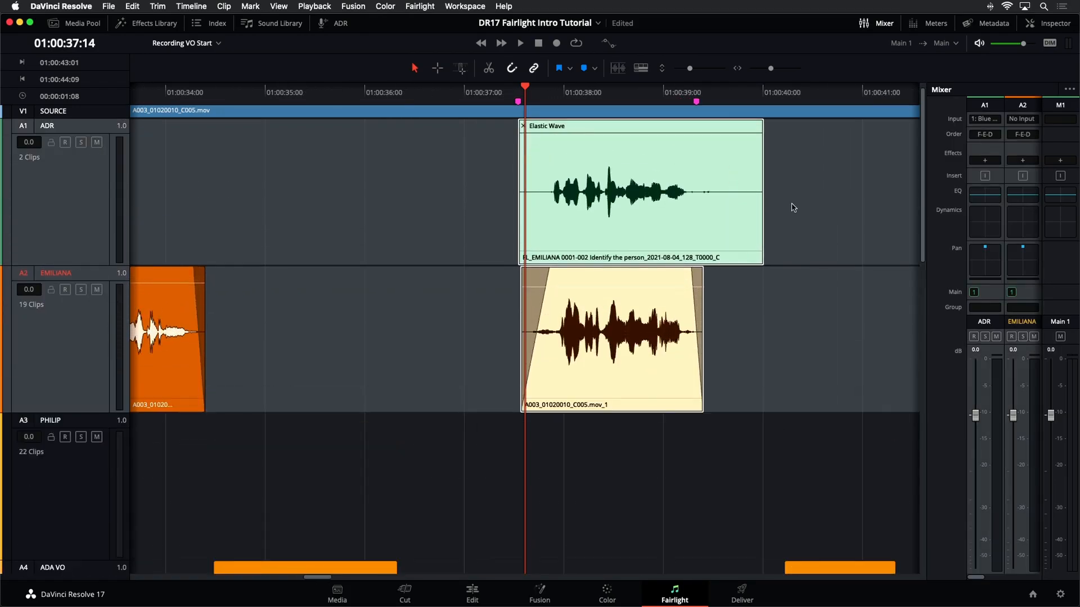
pyautogui.scroll(1, 791, 218)
pyautogui.click(714, 210)
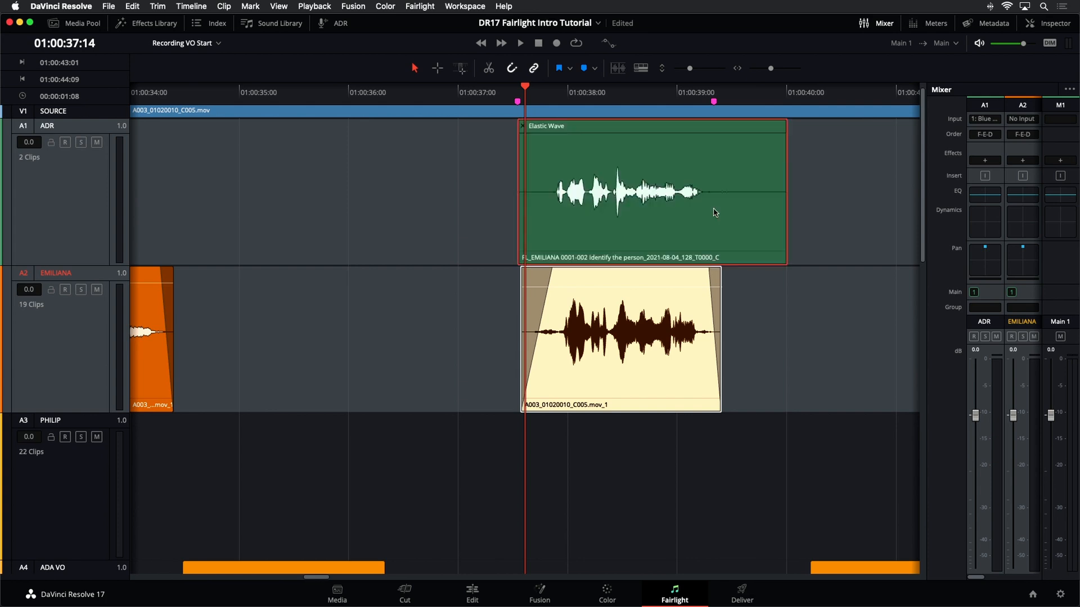
pyautogui.moveTo(781, 160); pyautogui.dragTo(783, 189)
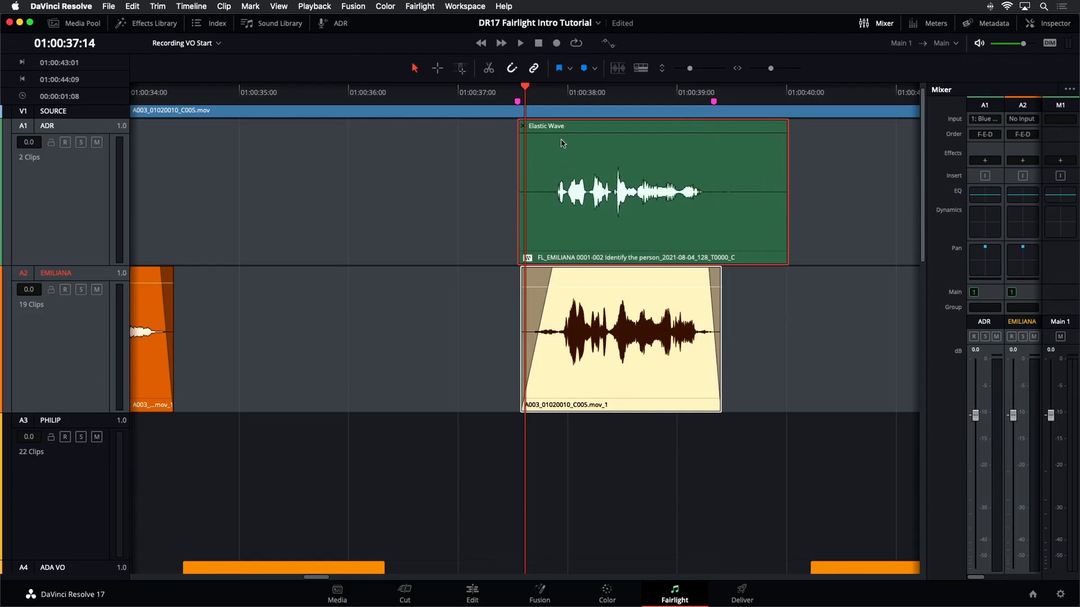
pyautogui.press('.')
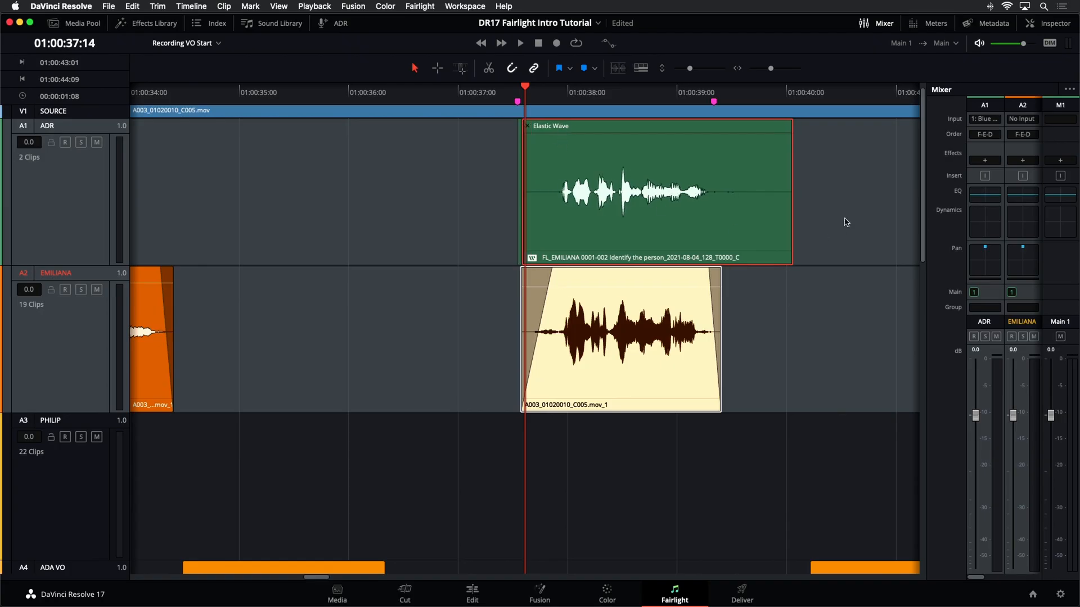
pyautogui.moveTo(792, 207); pyautogui.dragTo(780, 181)
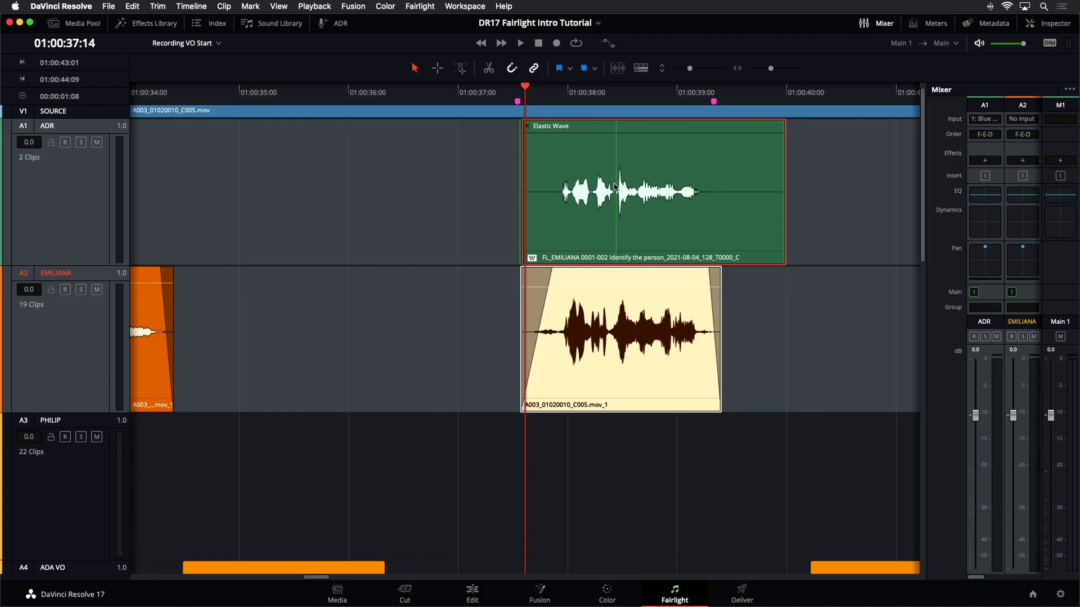
# Step: Add Elastic Wave keyframes before the ADR clip's mid-clip peak and after its last word, and warp both sections slightly later
pyautogui.moveTo(616, 185)
pyautogui.mouseDown()
pyautogui.moveTo(600, 185)
pyautogui.moveTo(630, 185)
pyautogui.moveTo(621, 186)
pyautogui.mouseUp()
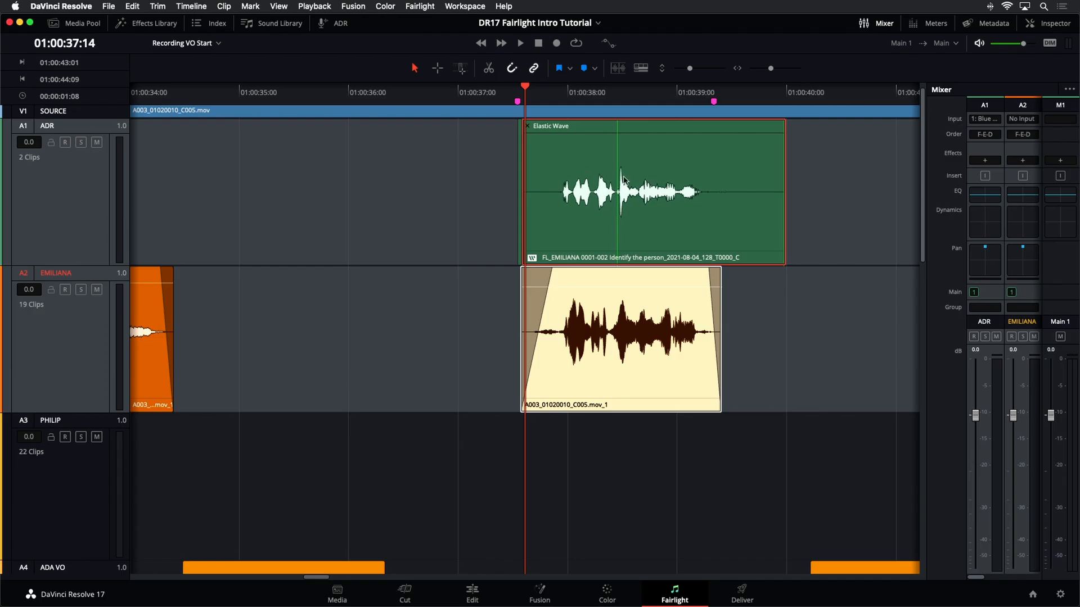
pyautogui.click(715, 162)
pyautogui.moveTo(717, 164); pyautogui.dragTo(717, 172)
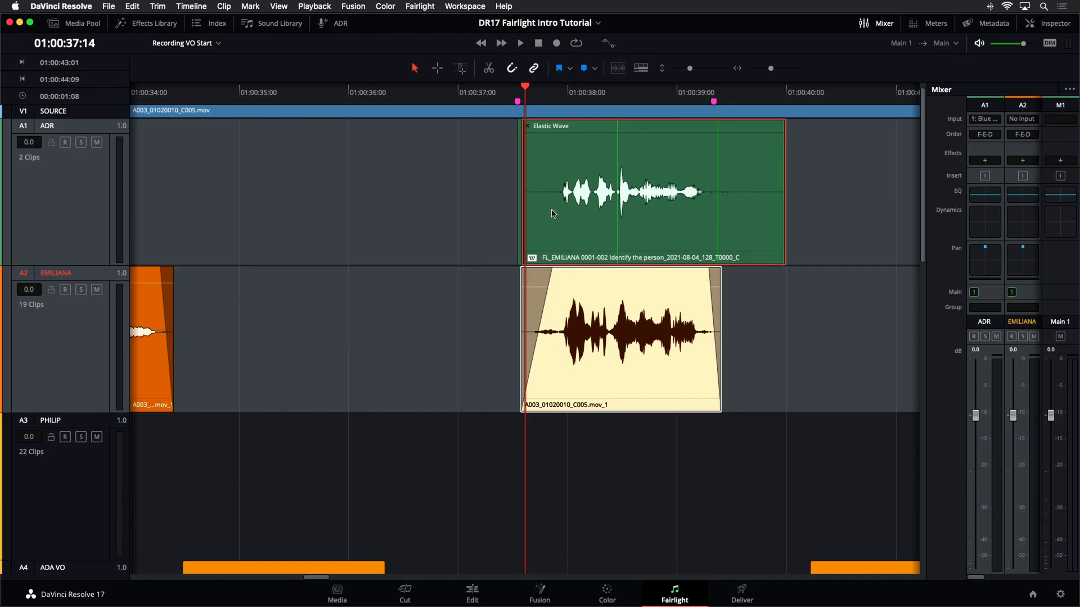
# Step: Solo the ADR and EMILIANA tracks and play both clips together to check their sync
pyautogui.click(81, 142)
pyautogui.click(81, 290)
pyautogui.press('space')
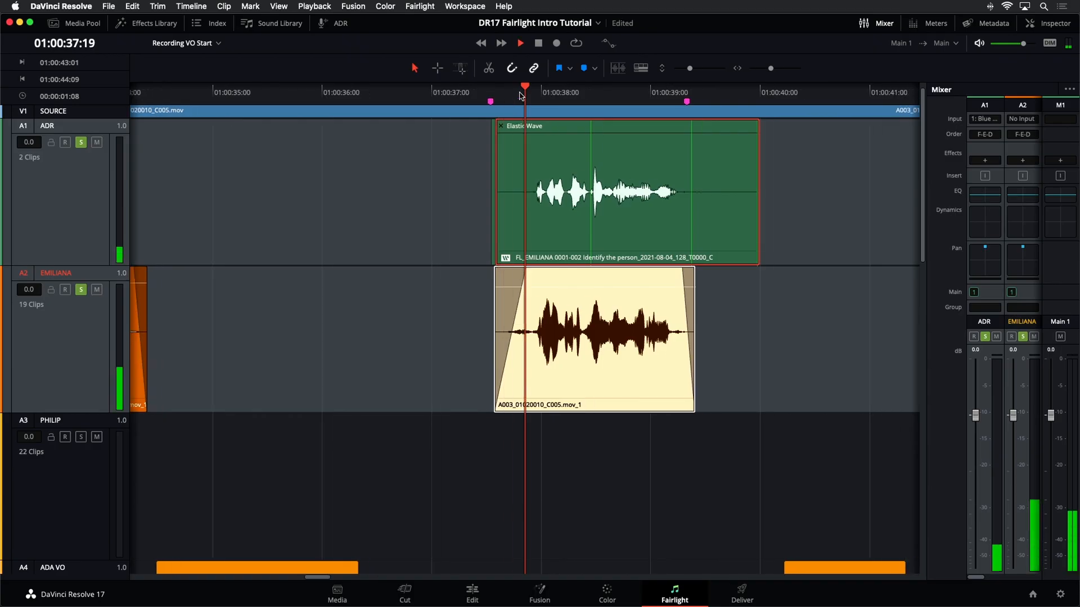
pyautogui.press('space')
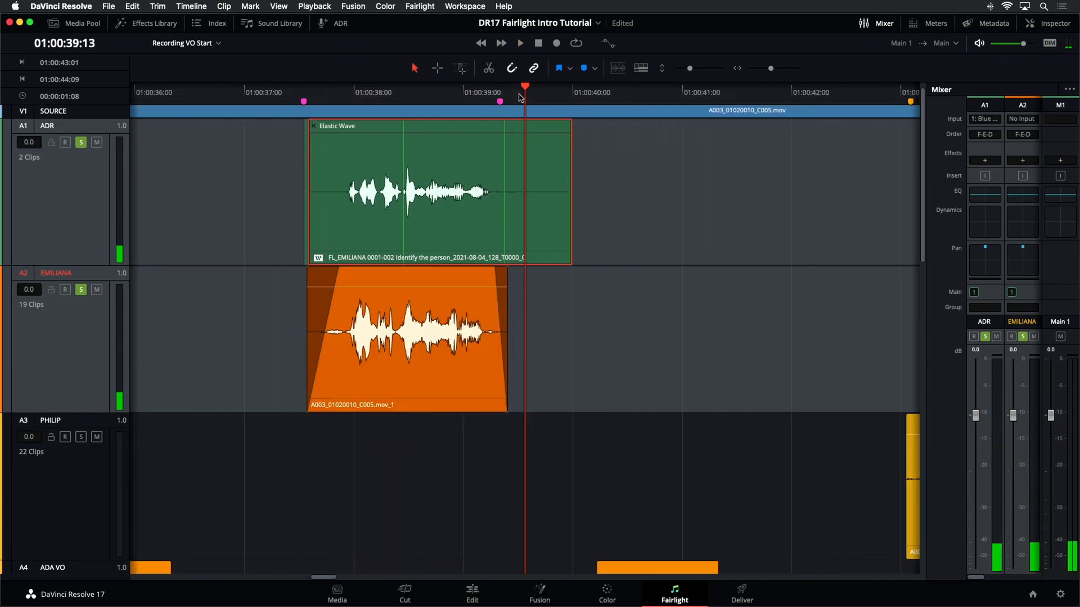
# Step: Fit the whole timeline in view, select the ADR BEEP track, and widen the mixer to show its channel strip
pyautogui.hotkey('shift', 'z')
pyautogui.moveTo(691, 68); pyautogui.dragTo(680, 68)
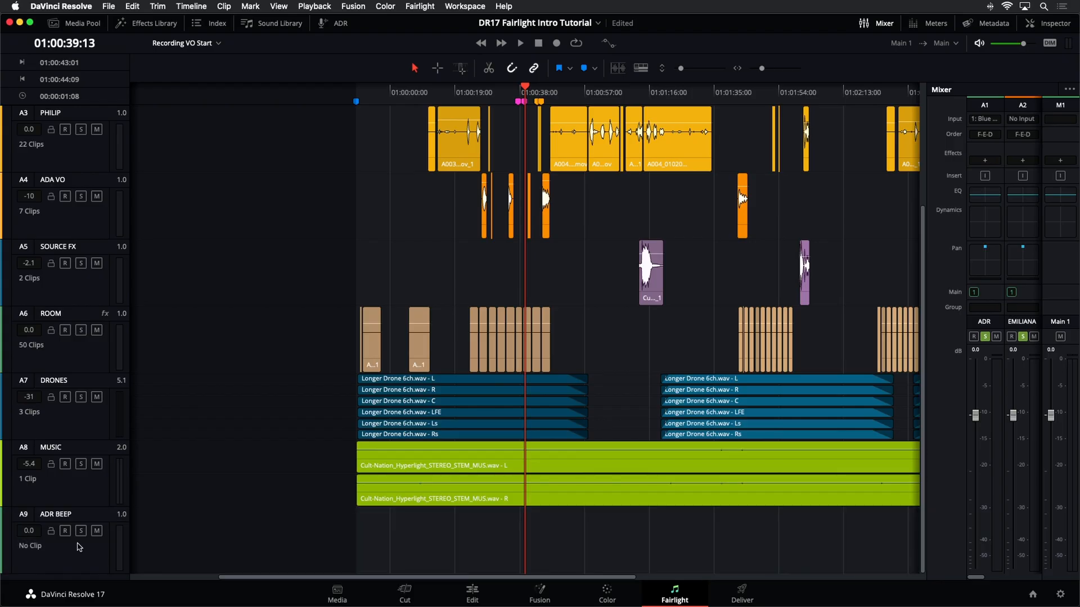
pyautogui.click(79, 552)
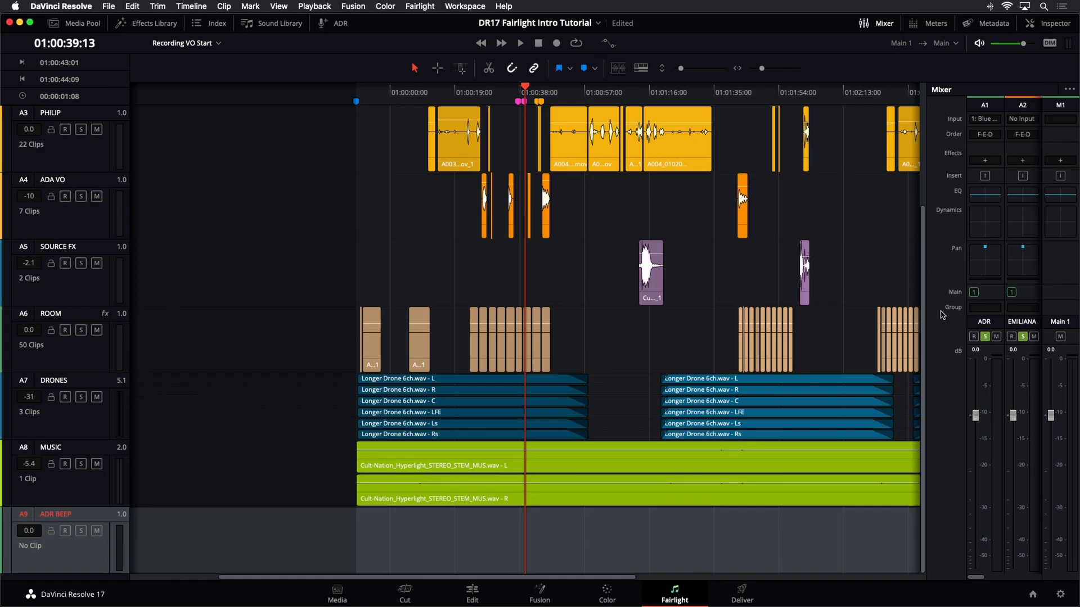
pyautogui.moveTo(924, 311); pyautogui.dragTo(605, 347)
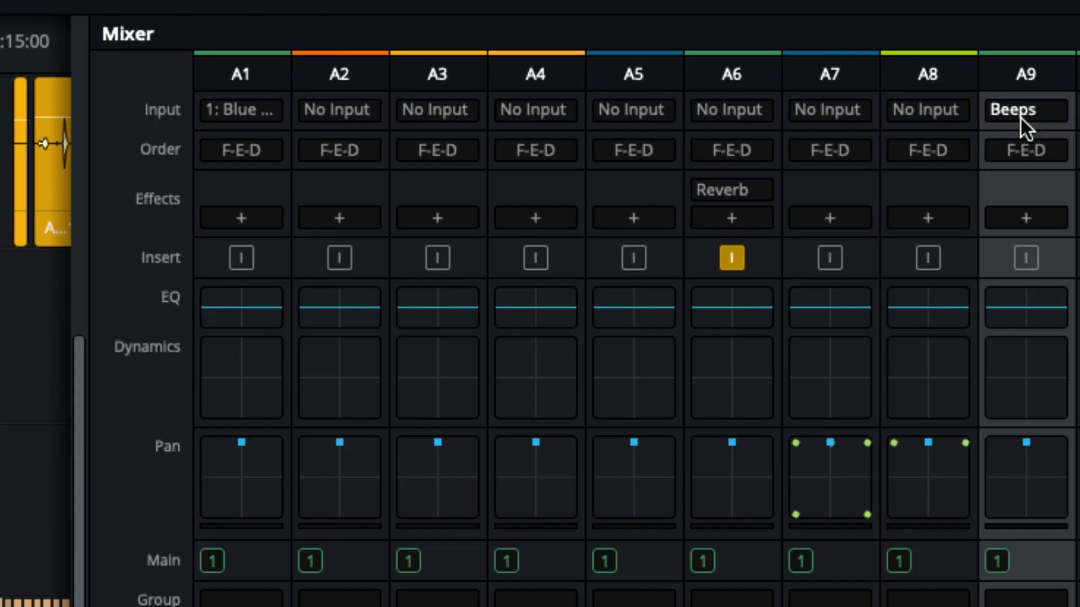
# Step: Examine the ADR BEEP track's input patch with System Generator as the source, and close the patching window
pyautogui.click(1011, 116)
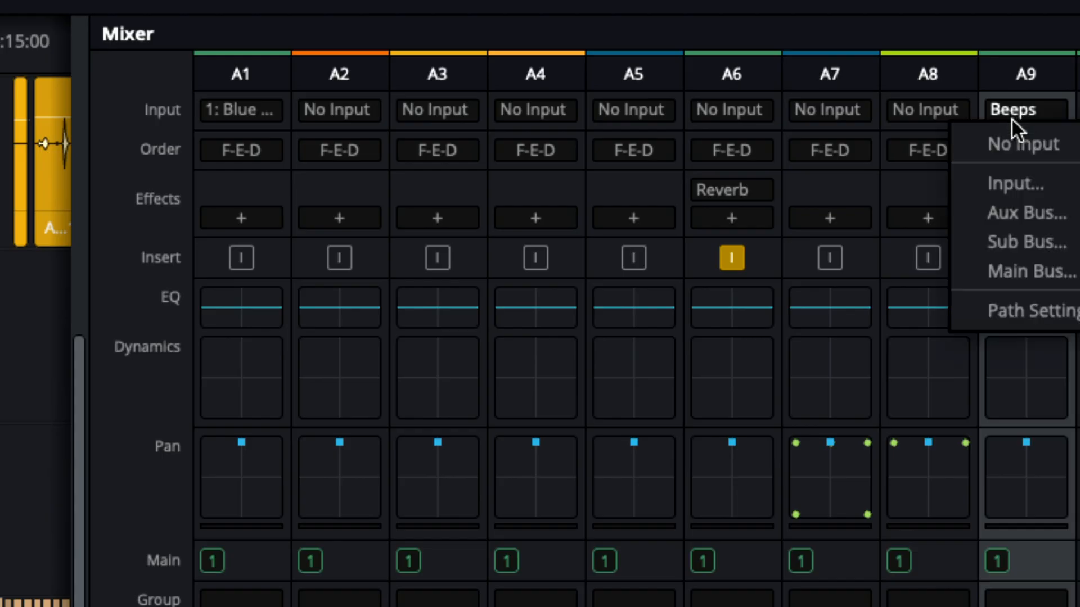
pyautogui.click(1009, 183)
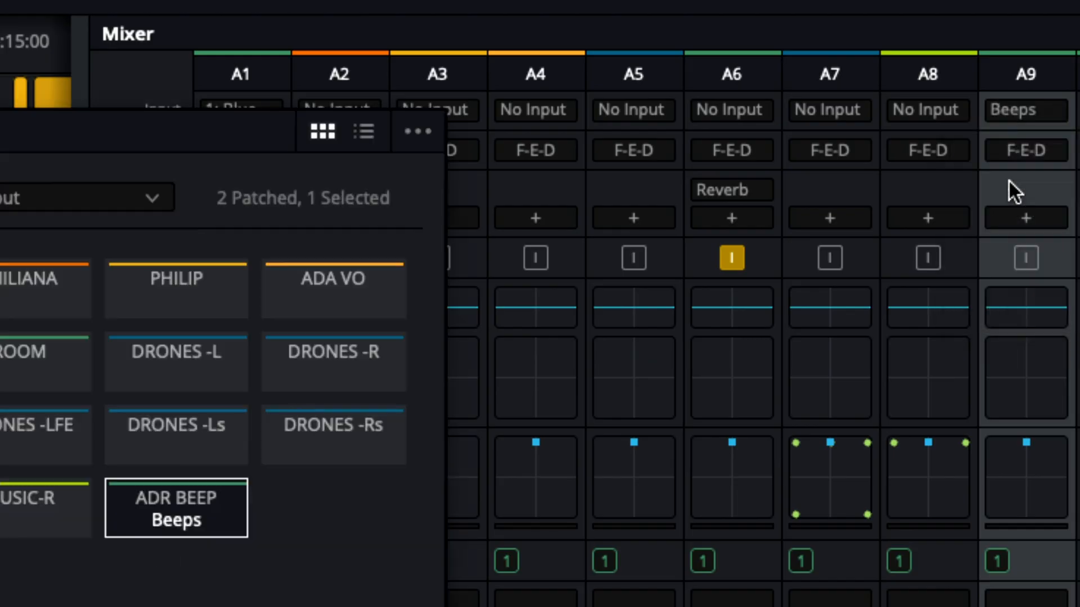
pyautogui.click(772, 255)
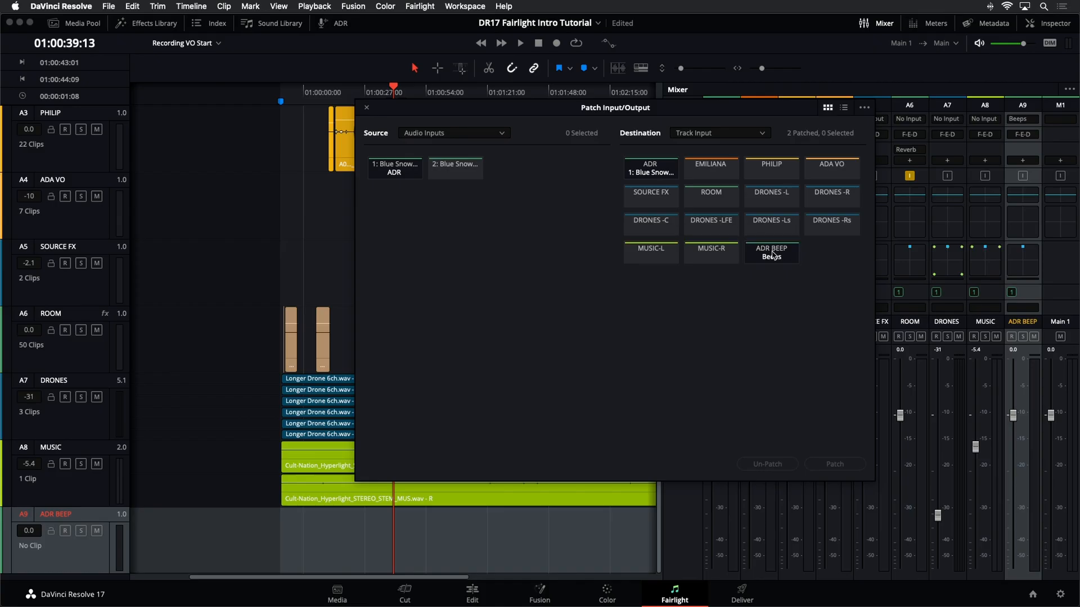
pyautogui.click(475, 135)
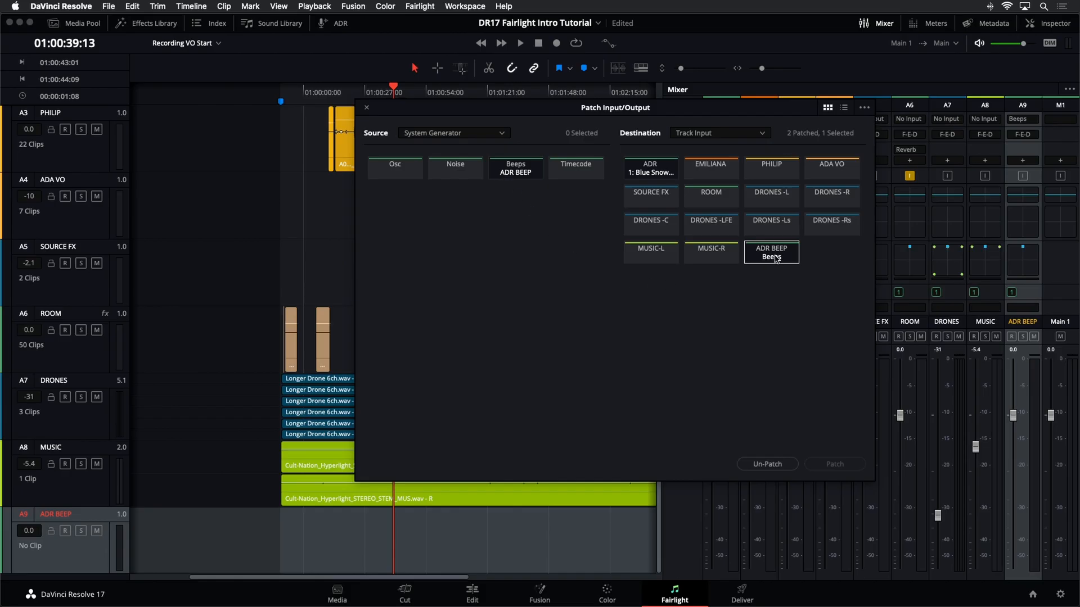
pyautogui.click(367, 108)
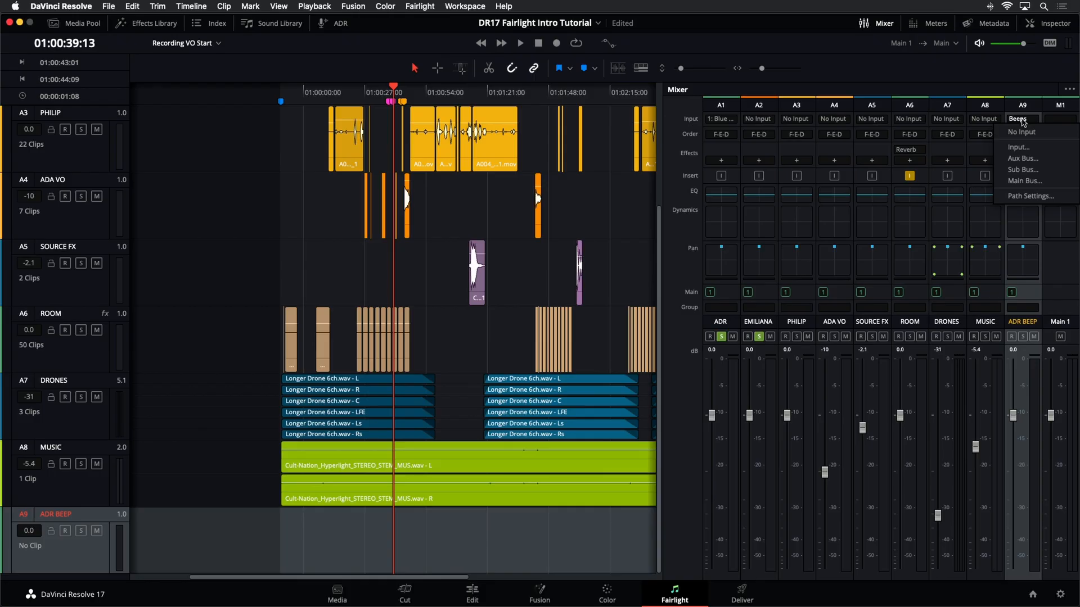
# Step: Switch ADR BEEP's path settings from Thru to Rec and back to Thru, and close the settings
pyautogui.click(1018, 196)
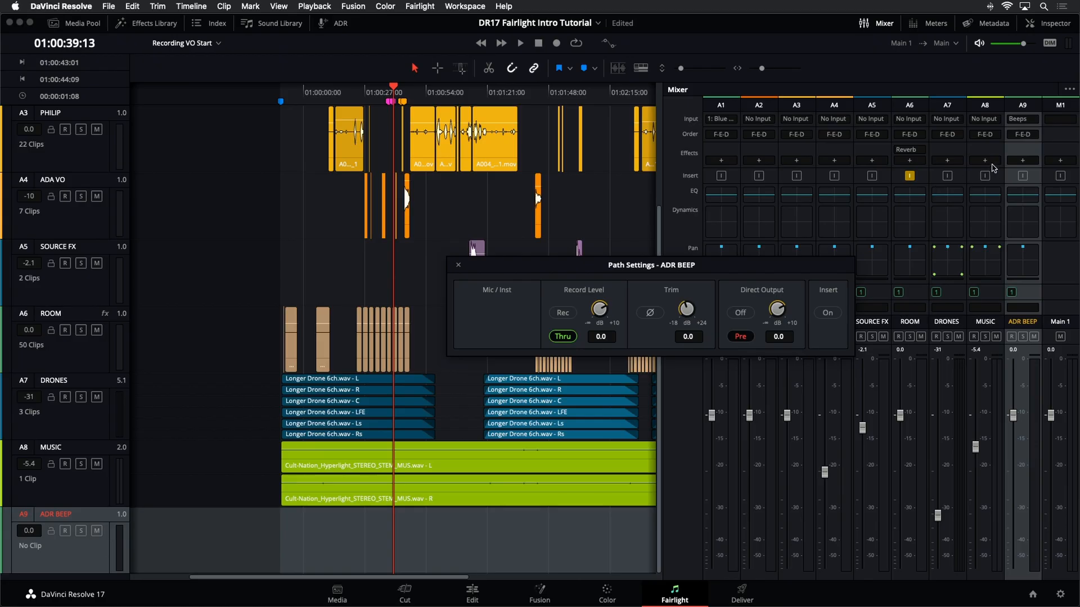
pyautogui.click(567, 340)
pyautogui.click(568, 314)
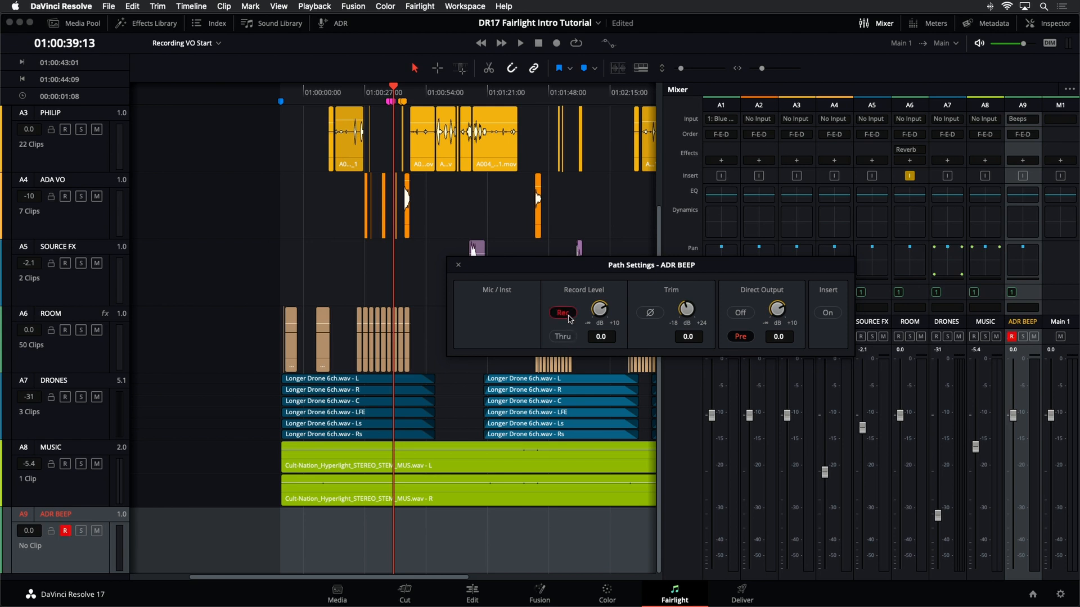
pyautogui.click(566, 313)
pyautogui.click(564, 337)
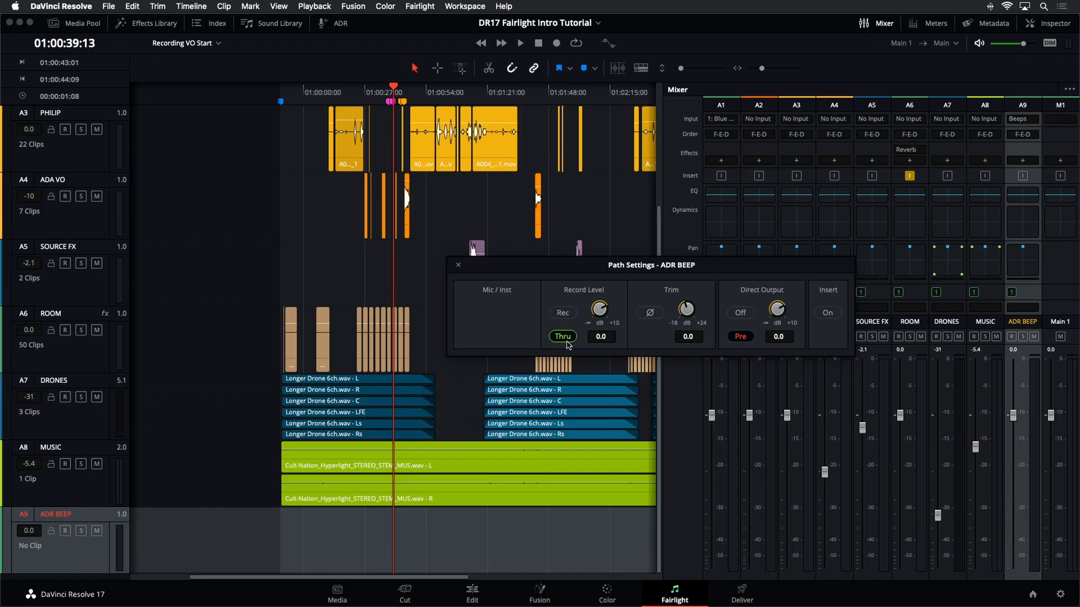
pyautogui.click(458, 265)
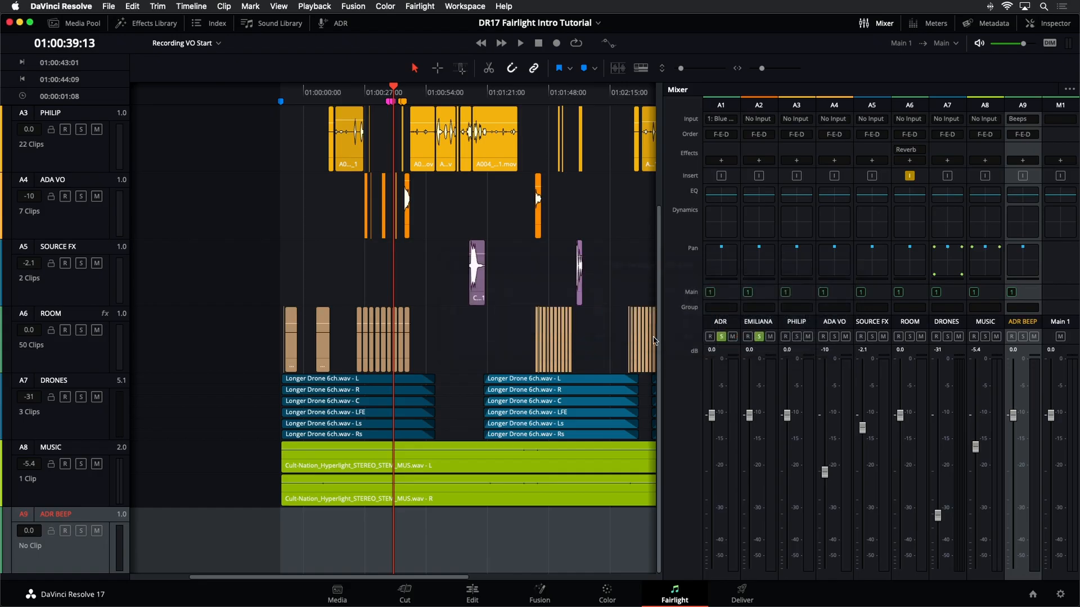
pyautogui.moveTo(663, 297); pyautogui.dragTo(695, 298)
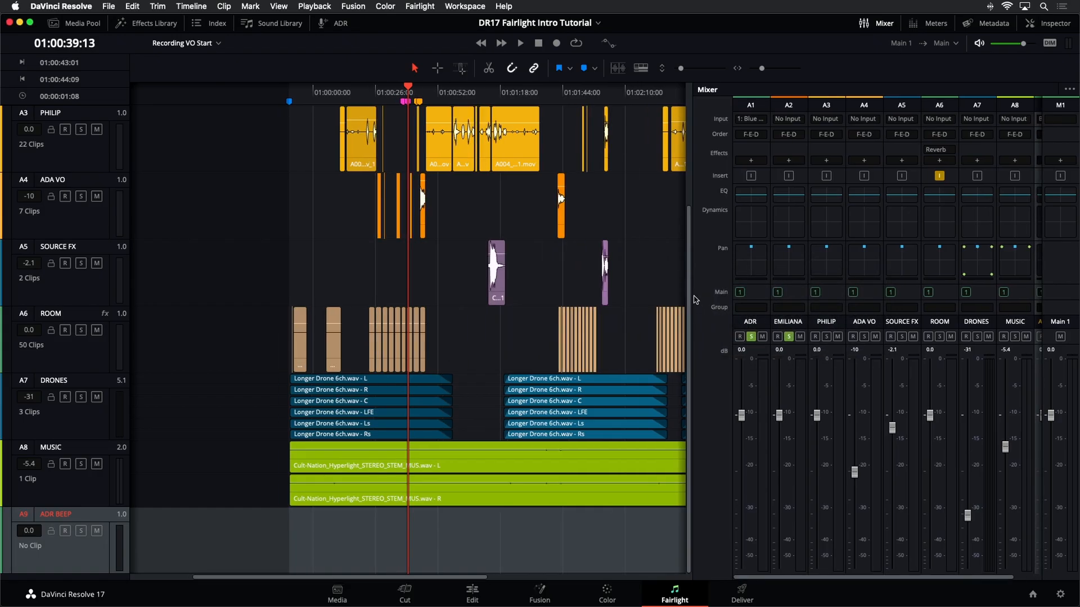